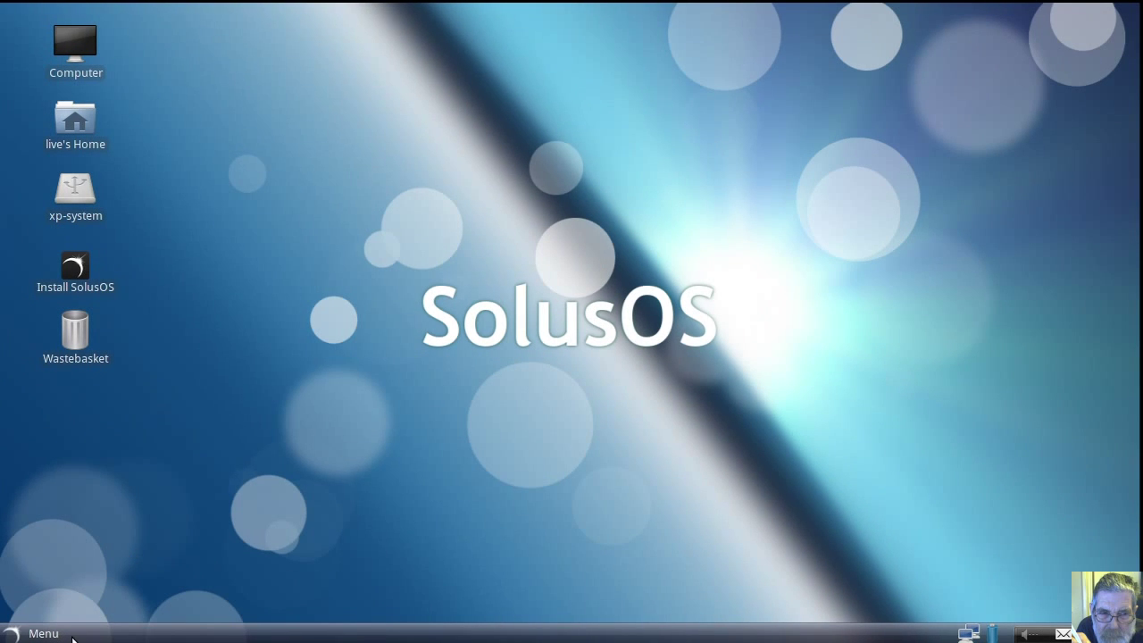
Step: Add the Main Menu applet to the panel through the Add to Panel list
{"action": "right_click", "coordinate": [73, 636]}
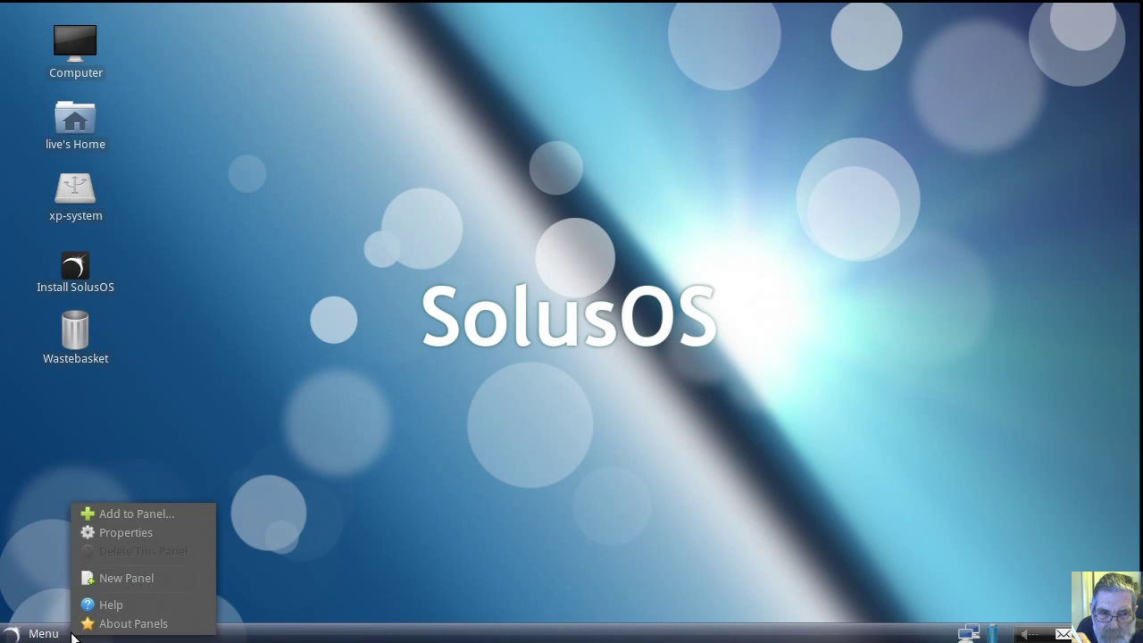
{"action": "left_click", "coordinate": [133, 516]}
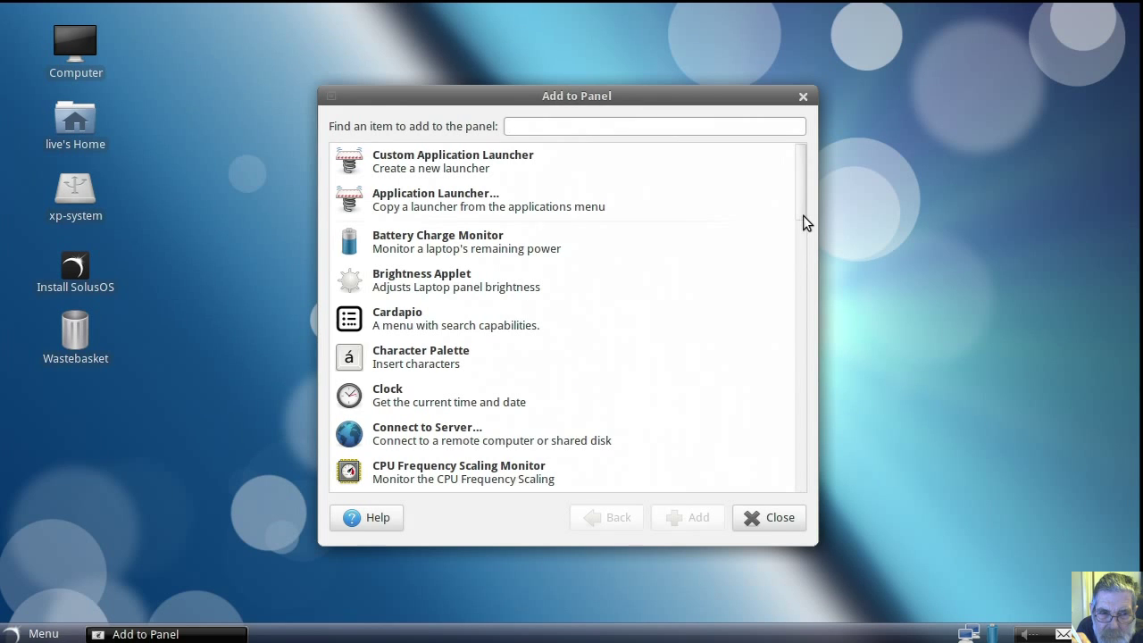
{"action": "left_click_drag", "start_coordinate": [799, 206], "coordinate": [826, 367]}
{"action": "left_click", "coordinate": [421, 318]}
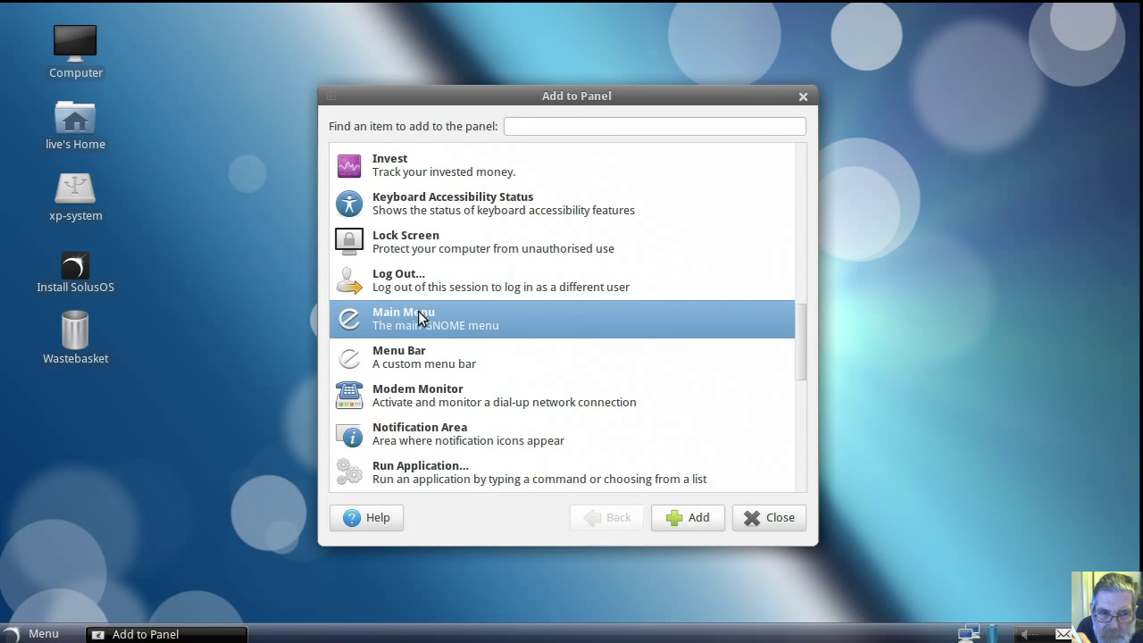
{"action": "left_click", "coordinate": [681, 519]}
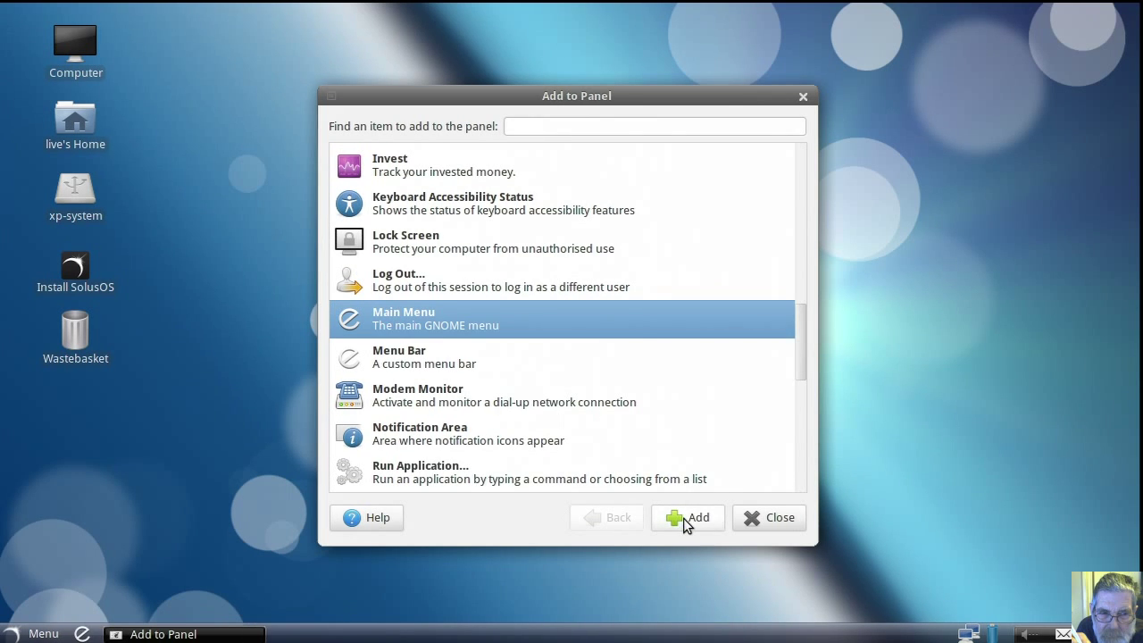
{"action": "left_click", "coordinate": [757, 523]}
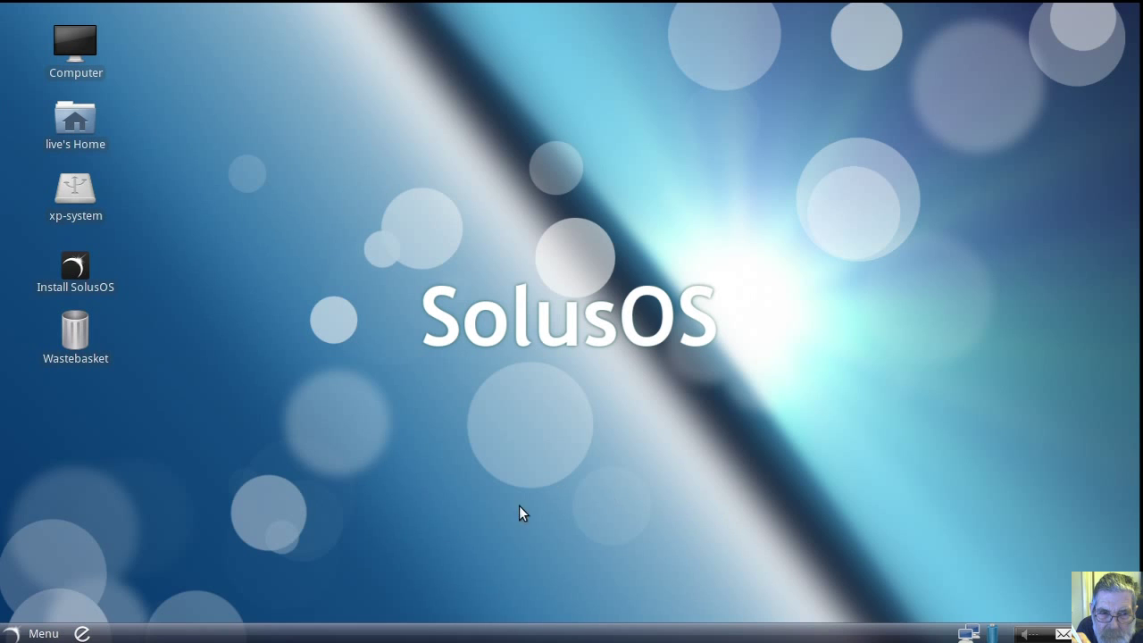
Step: Add Screensaver, Appearance and GParted launchers to the desktop from Main Menu's System submenus
{"action": "left_click", "coordinate": [85, 634]}
{"action": "mouse_move", "coordinate": [137, 527]}
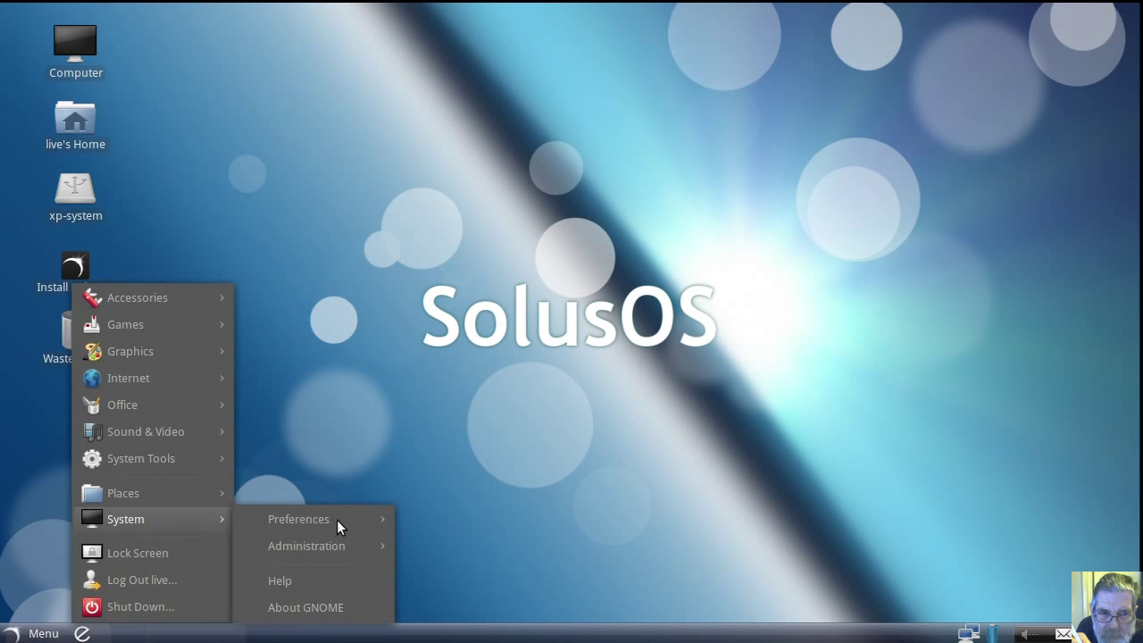
{"action": "mouse_move", "coordinate": [348, 516]}
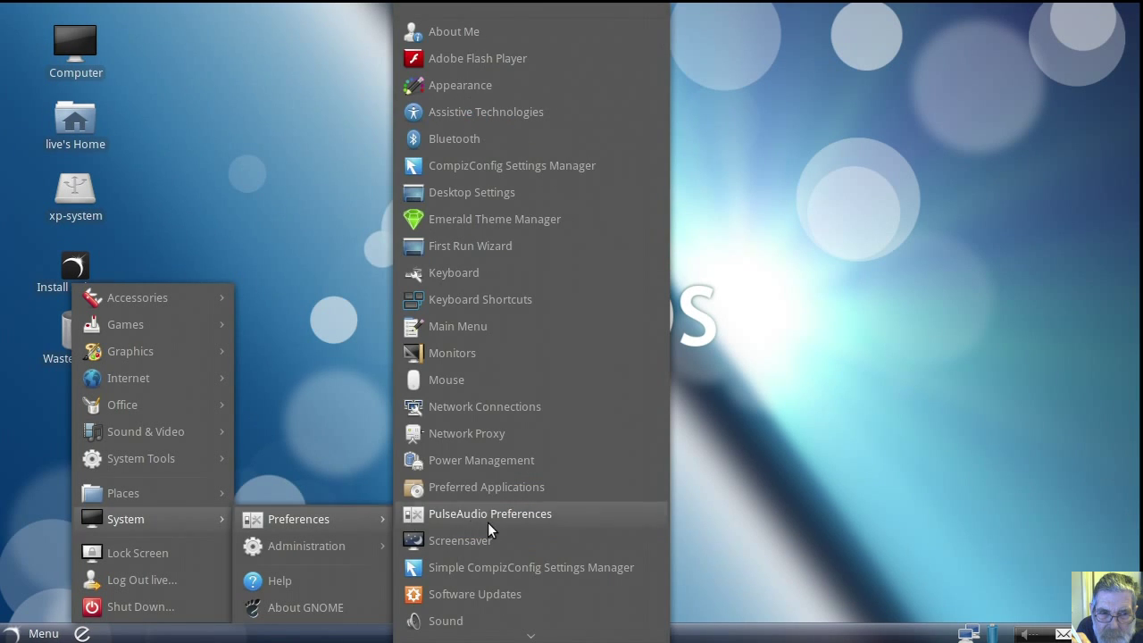
{"action": "right_click", "coordinate": [463, 541]}
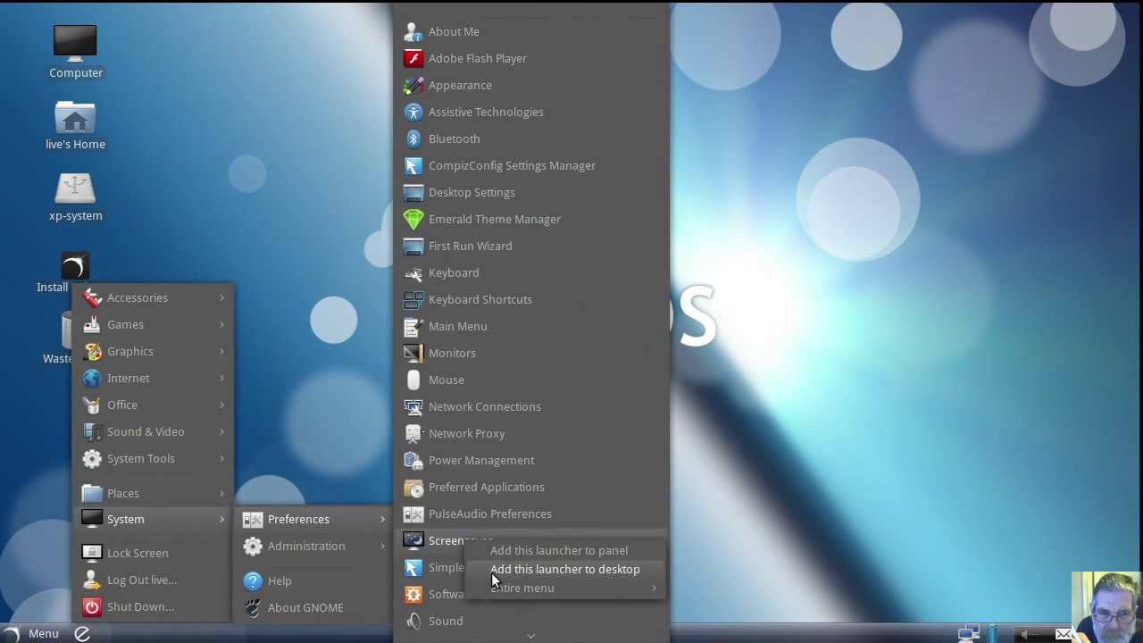
{"action": "left_click", "coordinate": [492, 572]}
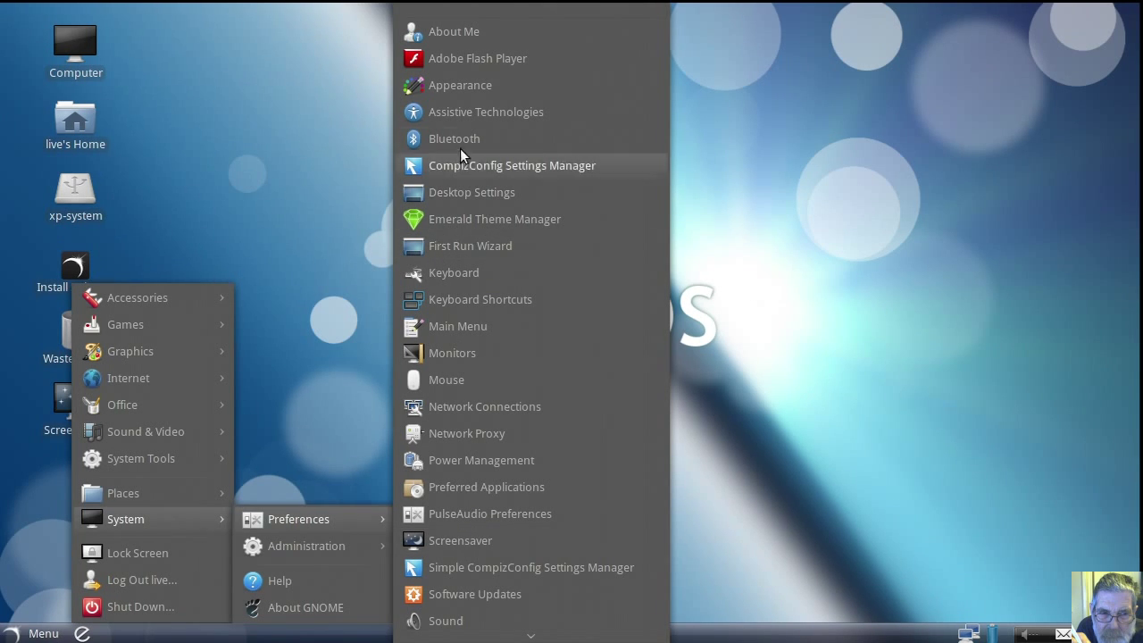
{"action": "right_click", "coordinate": [474, 87]}
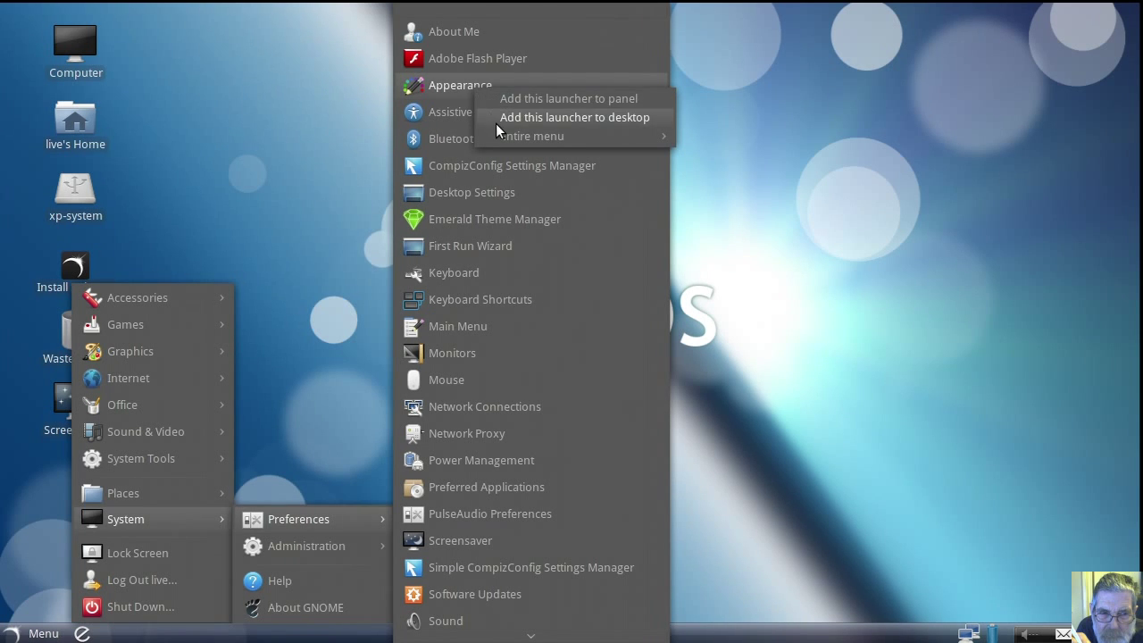
{"action": "left_click", "coordinate": [497, 122]}
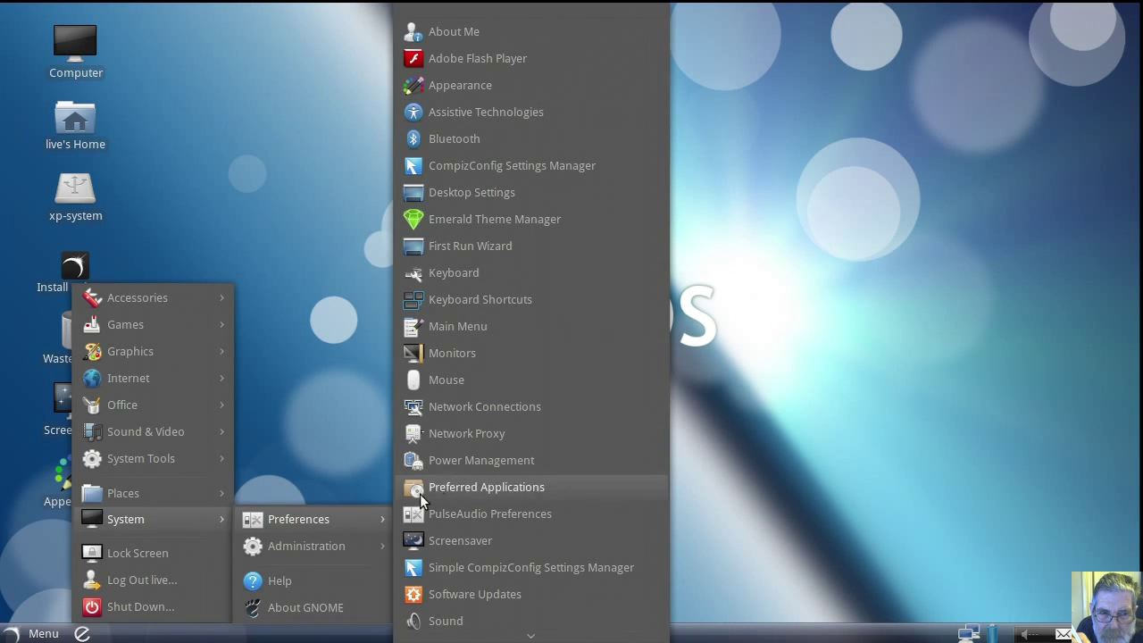
{"action": "mouse_move", "coordinate": [353, 544]}
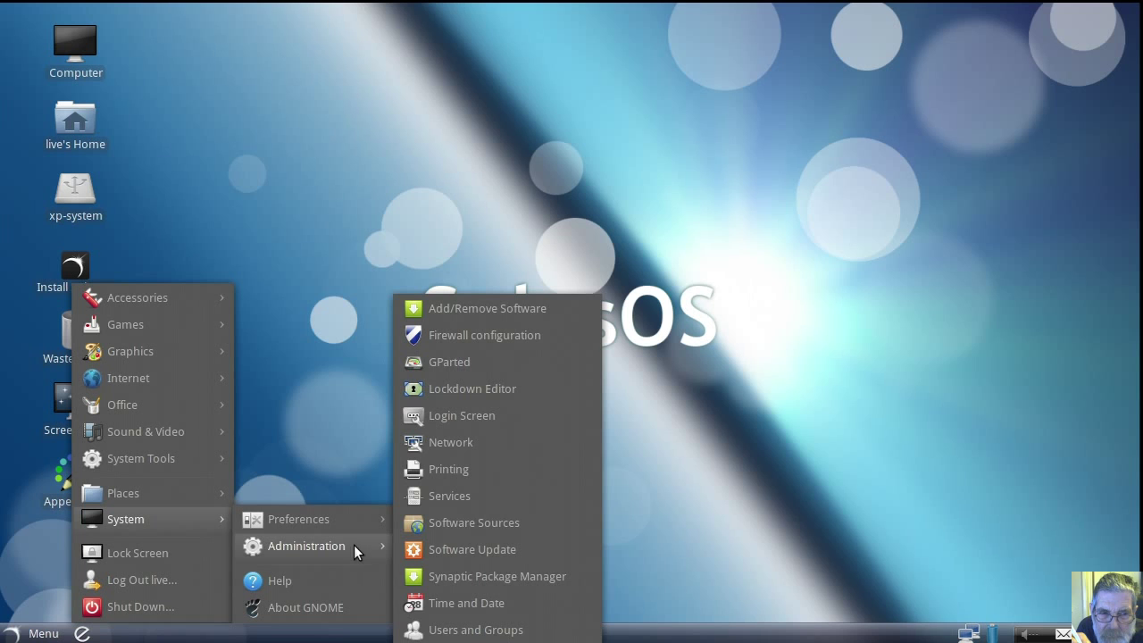
{"action": "right_click", "coordinate": [455, 362]}
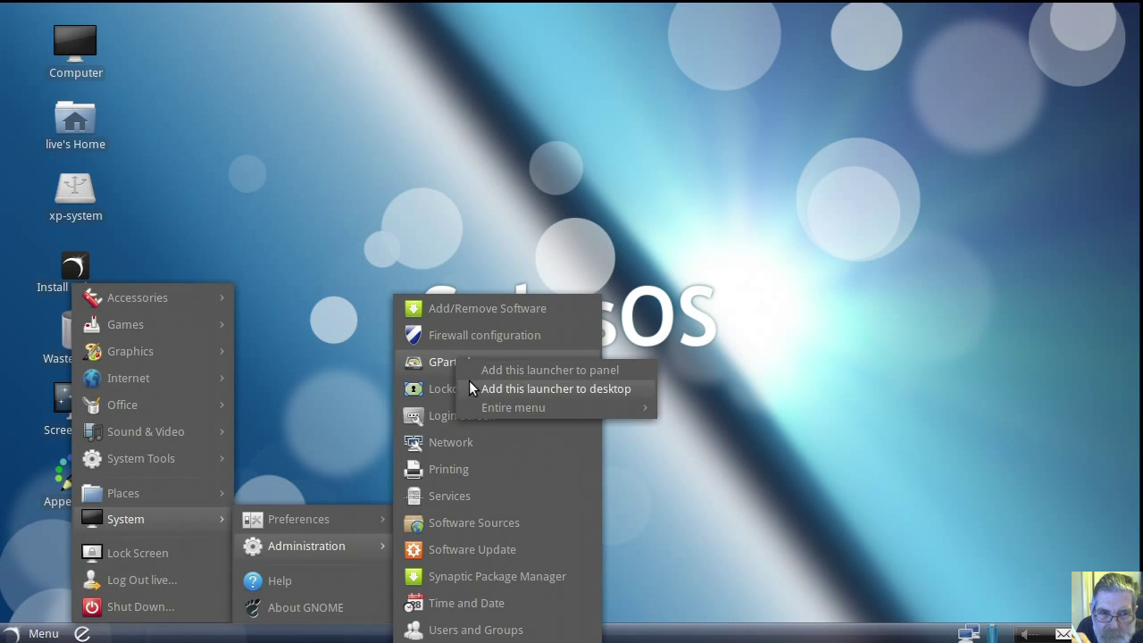
{"action": "left_click", "coordinate": [472, 388]}
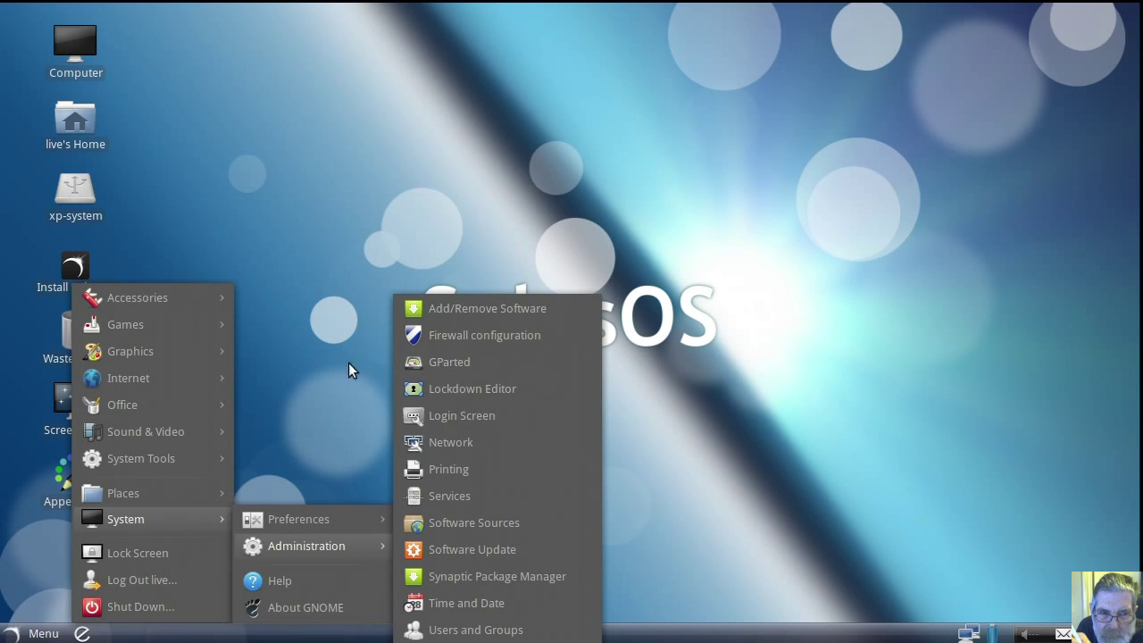
{"action": "left_click", "coordinate": [340, 361]}
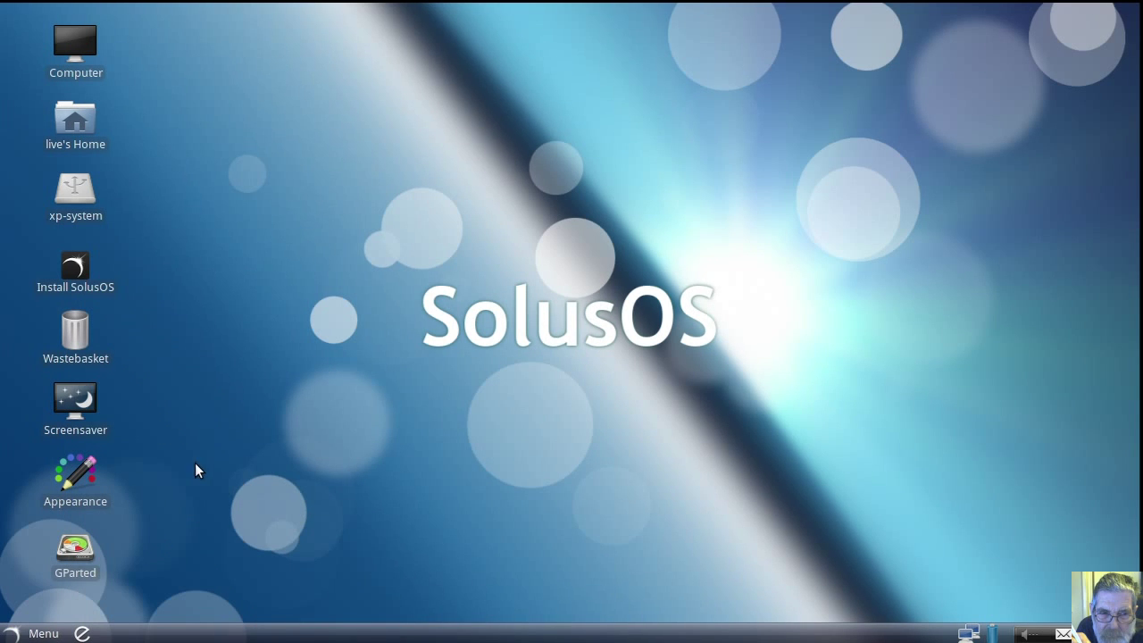
Step: Line up the Screensaver, Appearance, Install SolusOS and GParted icons in a row near the top
{"action": "left_click_drag", "start_coordinate": [76, 272], "coordinate": [542, 198]}
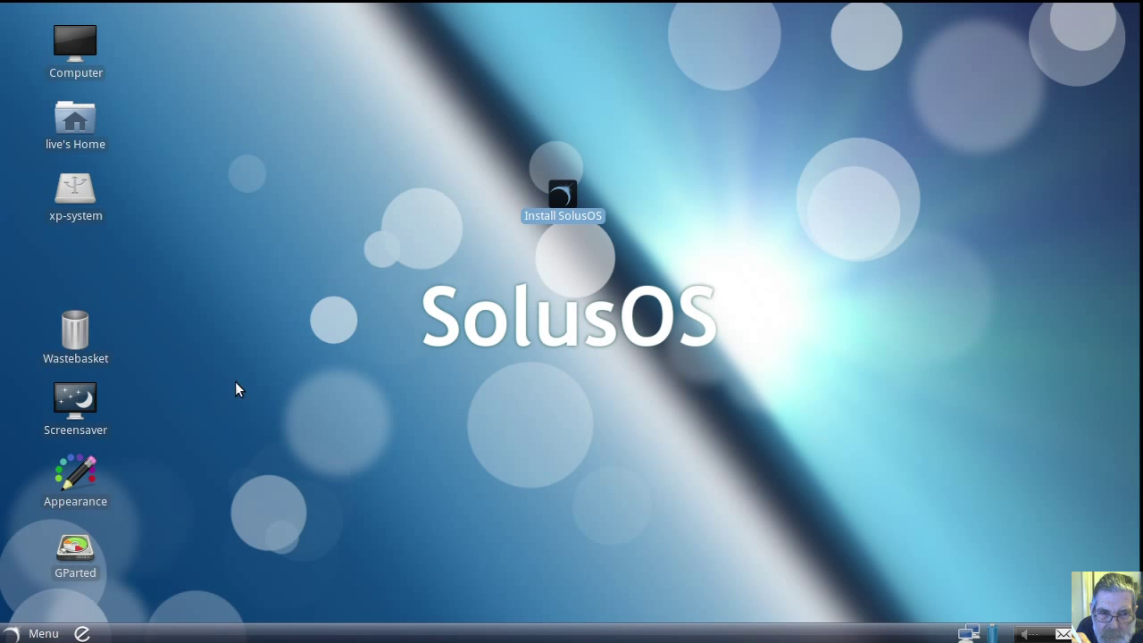
{"action": "left_click_drag", "start_coordinate": [80, 413], "coordinate": [220, 218]}
{"action": "left_click_drag", "start_coordinate": [75, 482], "coordinate": [348, 232]}
{"action": "left_click_drag", "start_coordinate": [75, 548], "coordinate": [774, 212]}
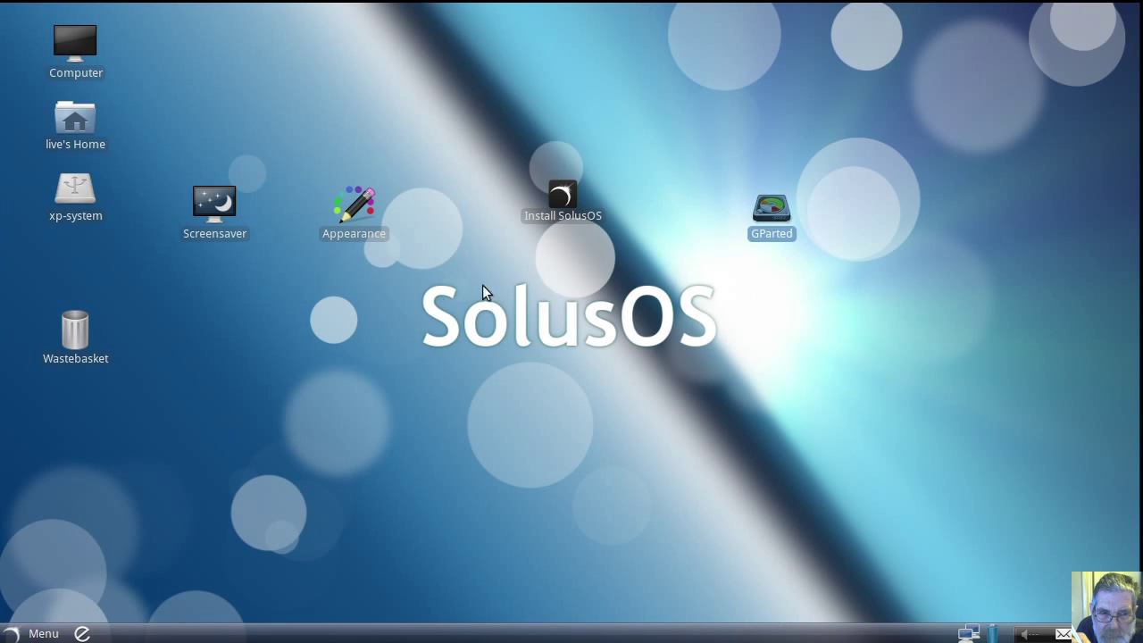
Step: Raise the screensaver idle time from 5 minutes to 1 hour 31 minutes and close
{"action": "double_click", "coordinate": [213, 211]}
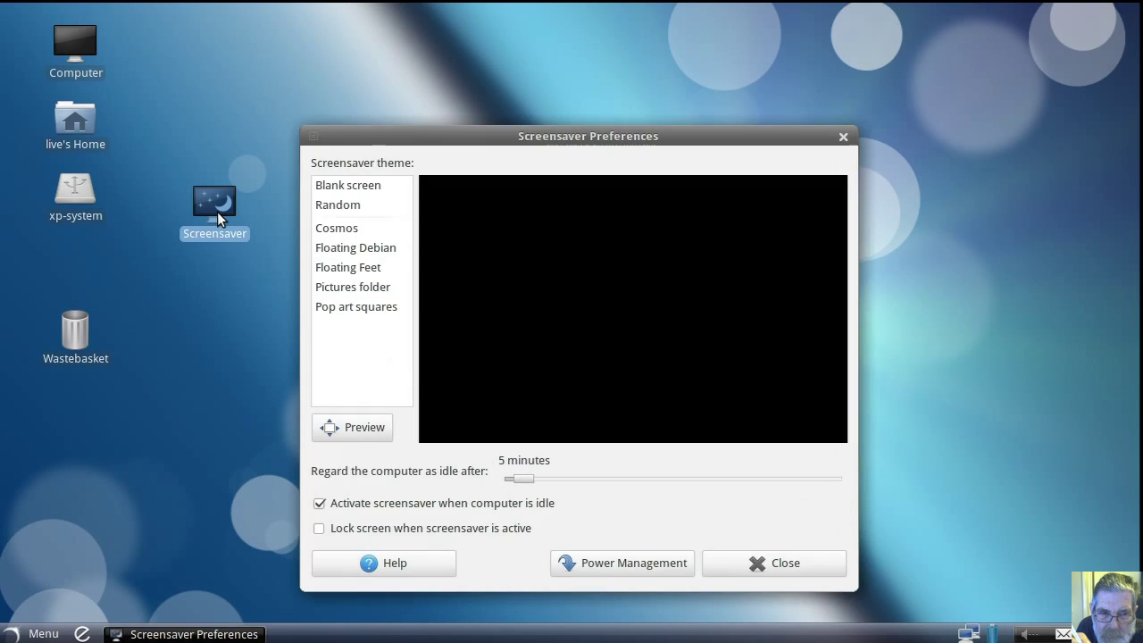
{"action": "left_click_drag", "start_coordinate": [523, 480], "coordinate": [753, 481]}
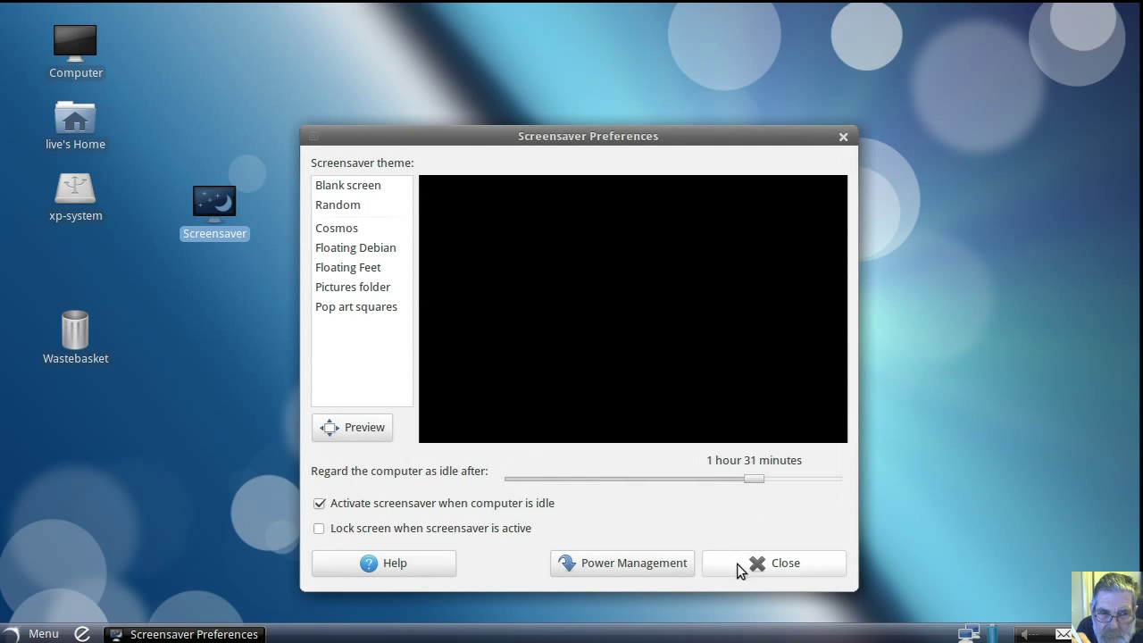
{"action": "left_click", "coordinate": [737, 566]}
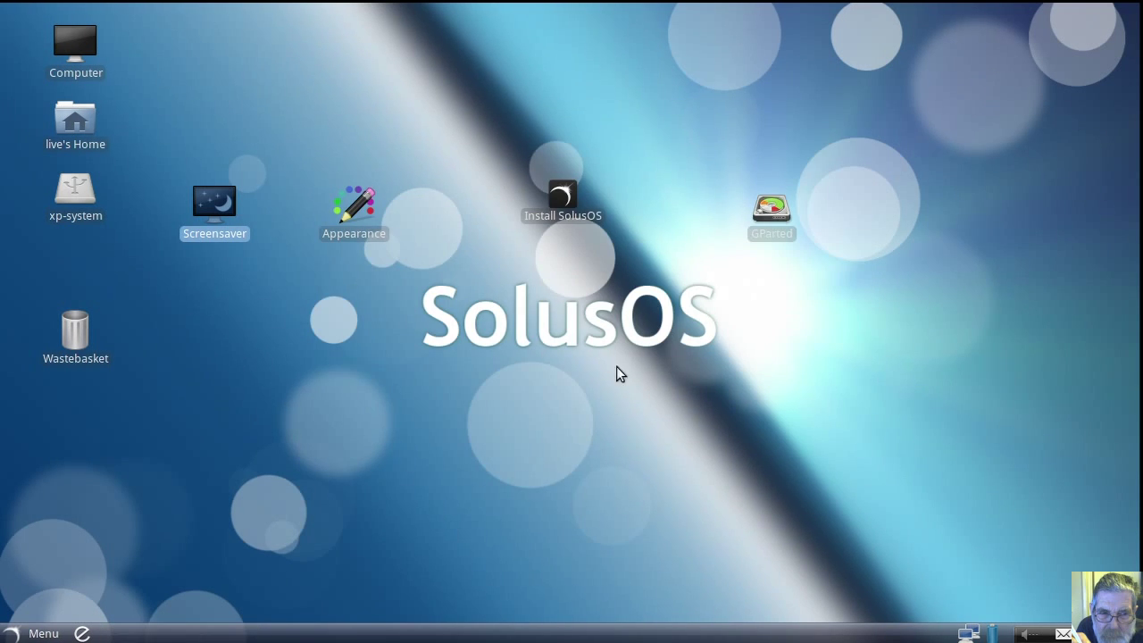
Step: Launch GParted on /dev/sda, check the Edit menu, and lower its window below the icons
{"action": "double_click", "coordinate": [770, 219]}
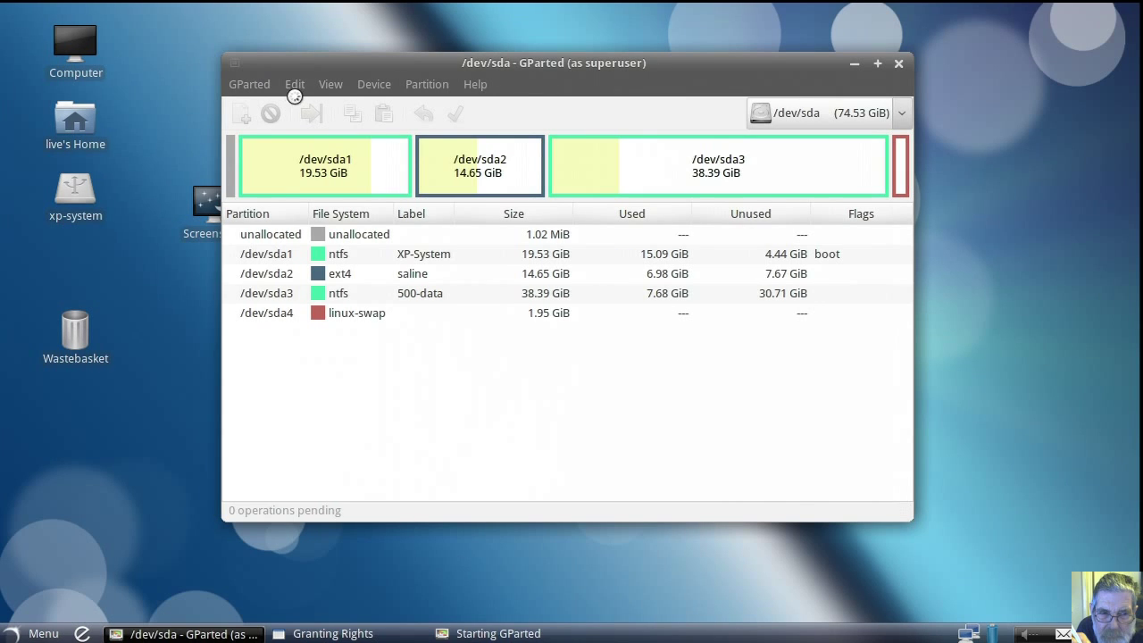
{"action": "left_click", "coordinate": [298, 85]}
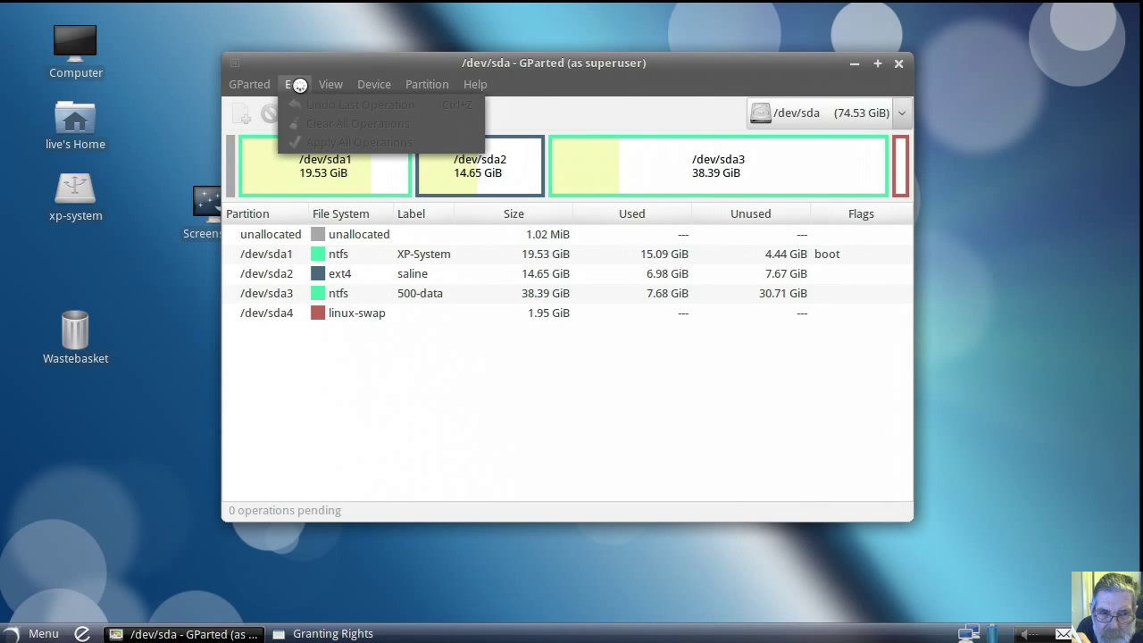
{"action": "left_click", "coordinate": [428, 56]}
{"action": "left_click_drag", "start_coordinate": [437, 61], "coordinate": [444, 286]}
Step: Apply the Zuki Blues theme in Appearance Preferences and close the window
{"action": "double_click", "coordinate": [362, 210]}
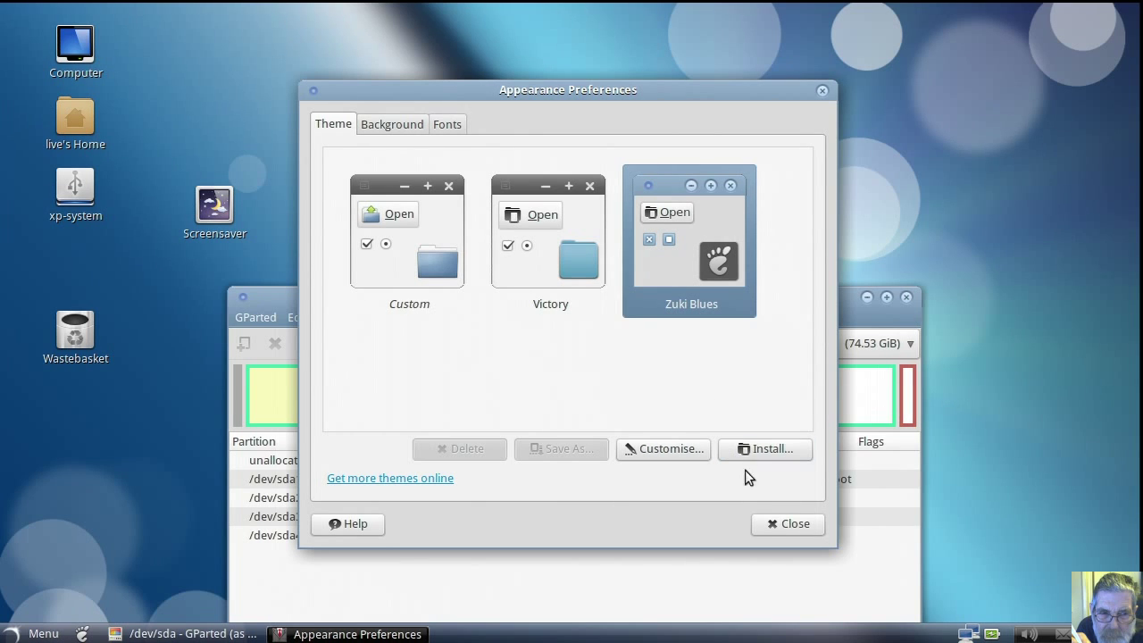
{"action": "left_click", "coordinate": [779, 526]}
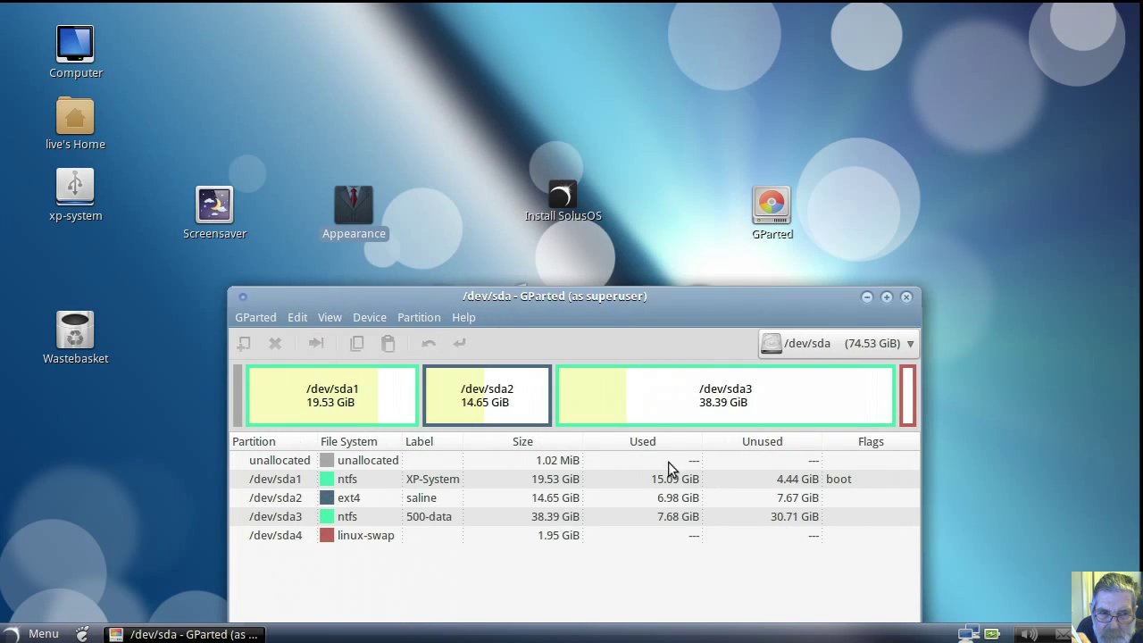
Step: Move GParted to the upper left, switch to /dev/sdb and select the ntfs partition sdb1
{"action": "left_click", "coordinate": [297, 318]}
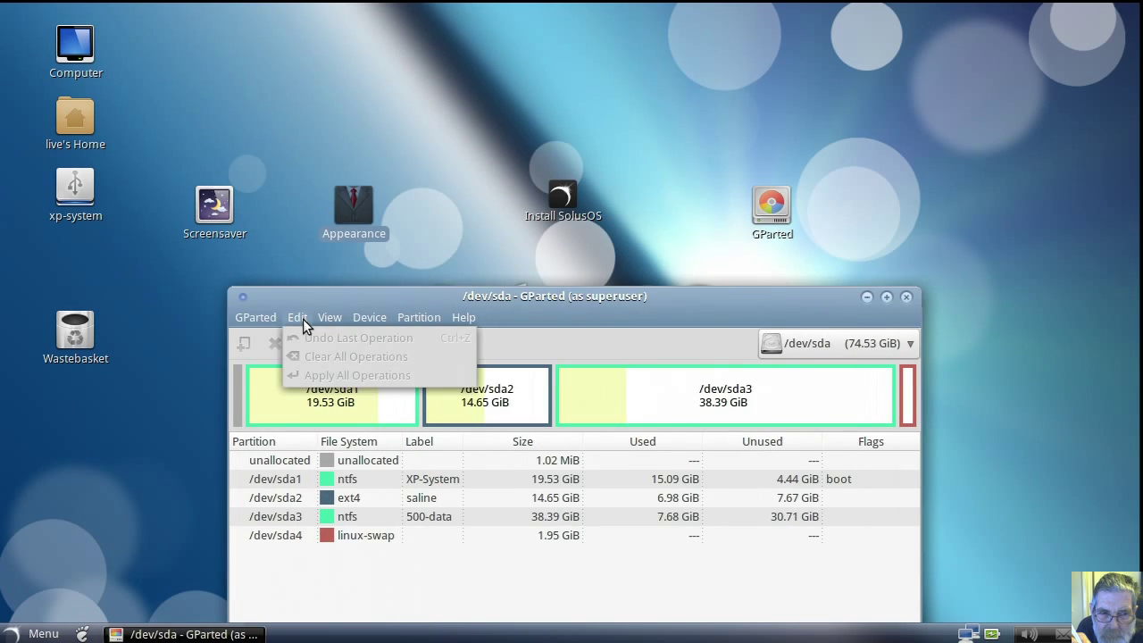
{"action": "left_click", "coordinate": [335, 295]}
{"action": "left_click_drag", "start_coordinate": [338, 299], "coordinate": [129, 153]}
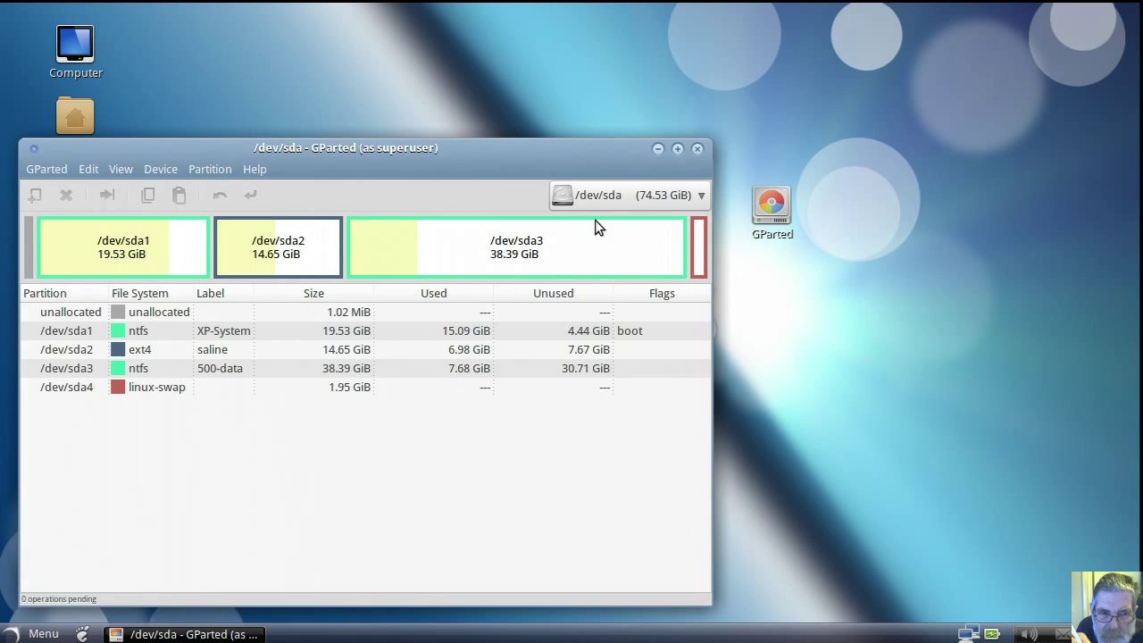
{"action": "left_click", "coordinate": [702, 194]}
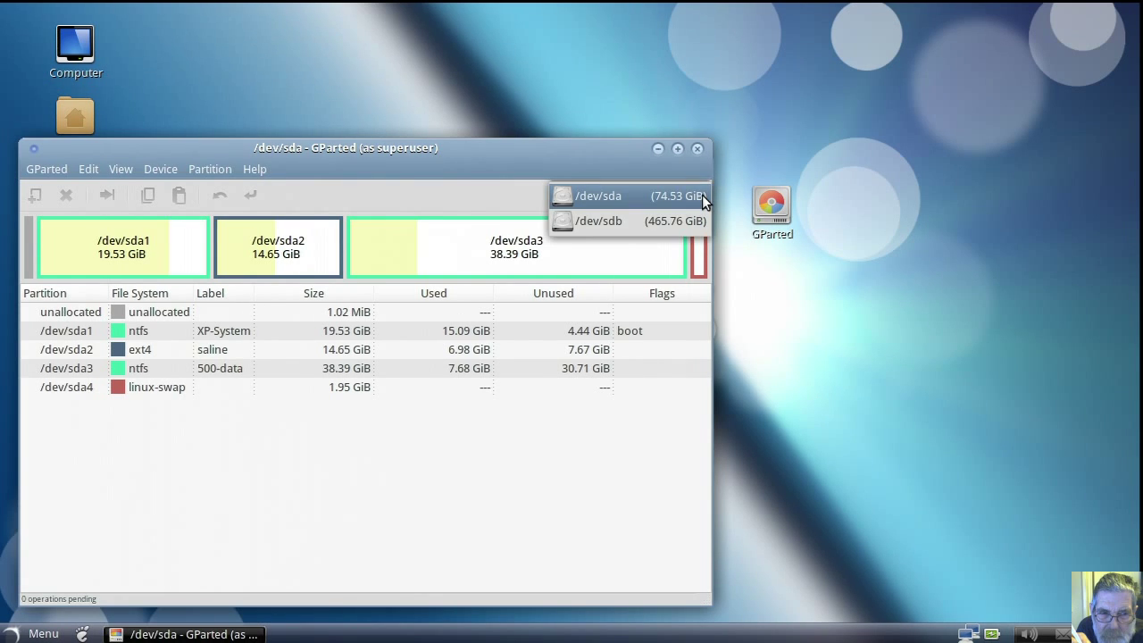
{"action": "left_click", "coordinate": [692, 221]}
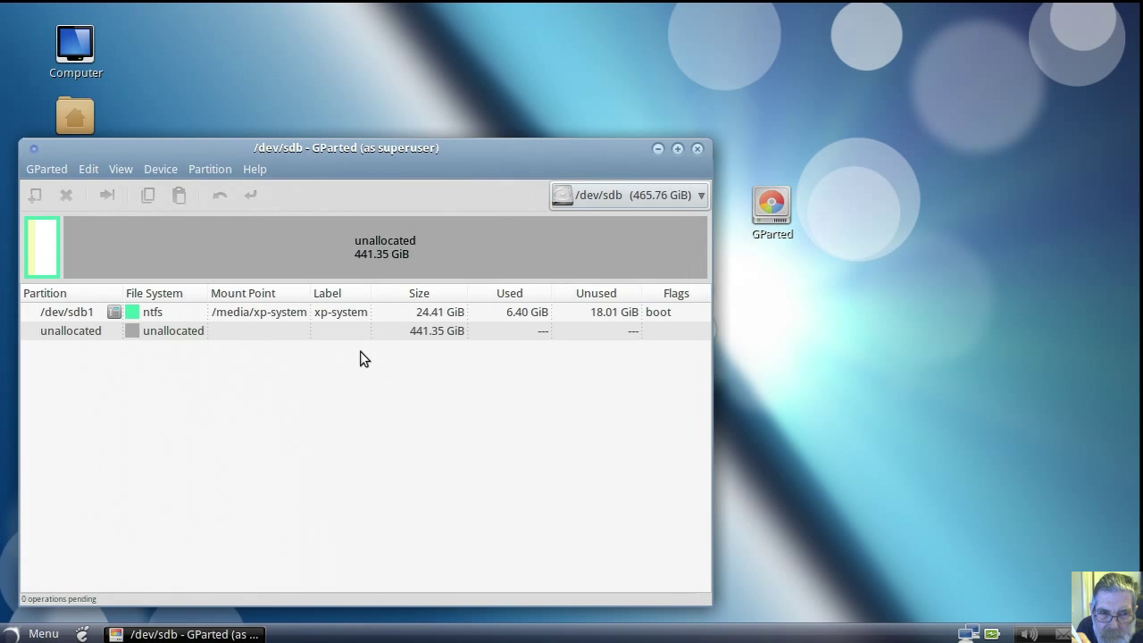
{"action": "left_click", "coordinate": [300, 317]}
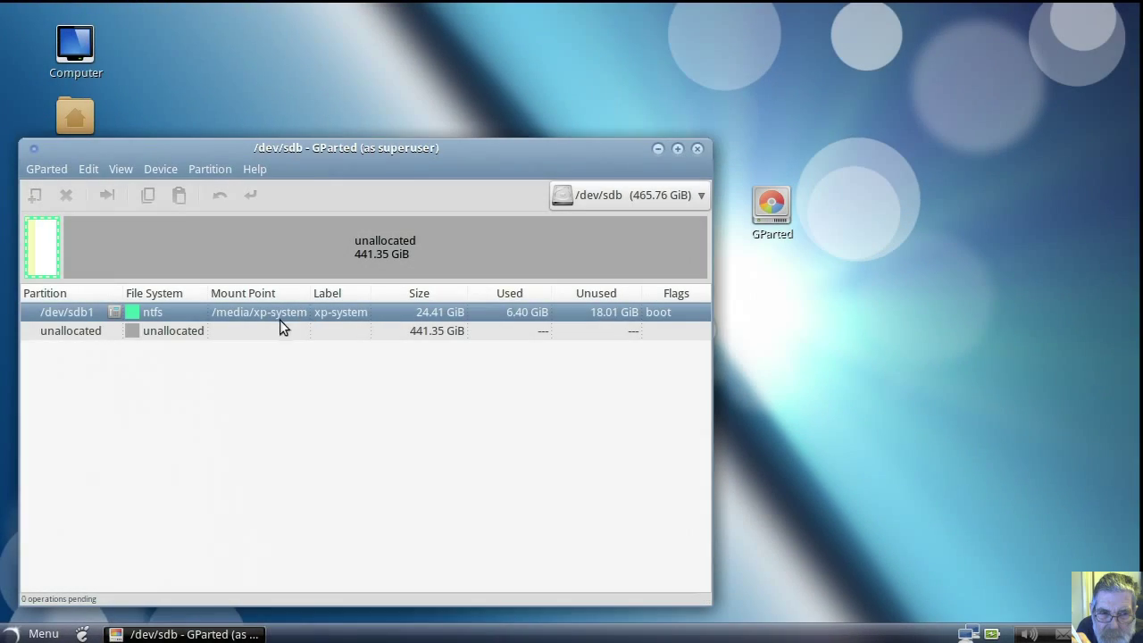
Step: Queue a new 2000 MiB linux-swap partition labelled 'swap' in /dev/sdb's unallocated space
{"action": "left_click", "coordinate": [209, 329]}
{"action": "right_click", "coordinate": [209, 328]}
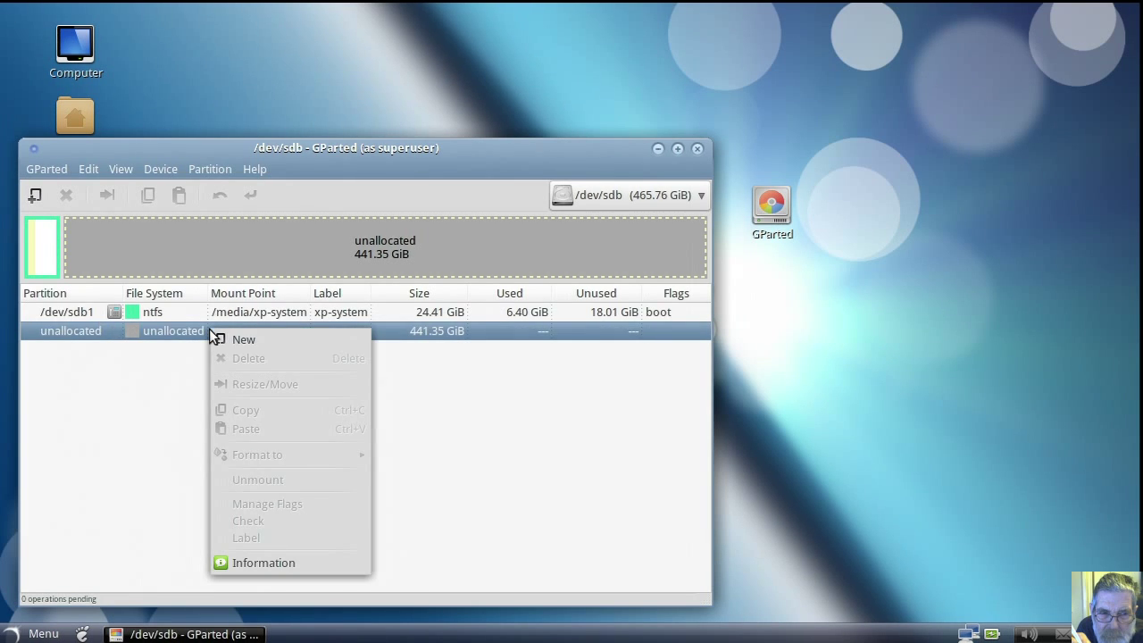
{"action": "left_click", "coordinate": [233, 340]}
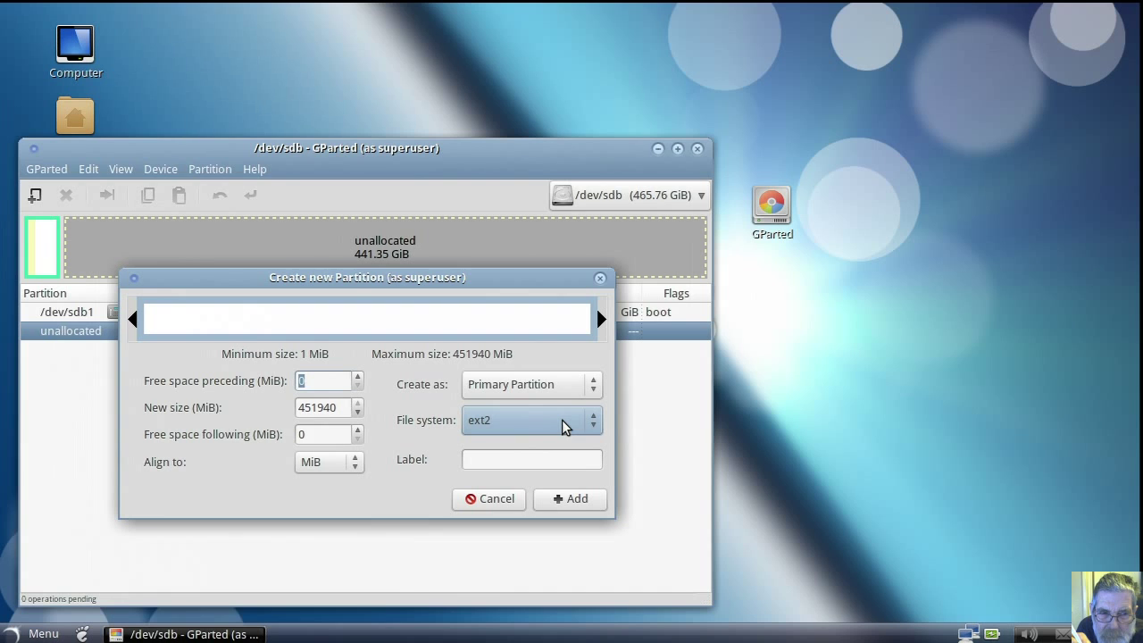
{"action": "left_click", "coordinate": [337, 408]}
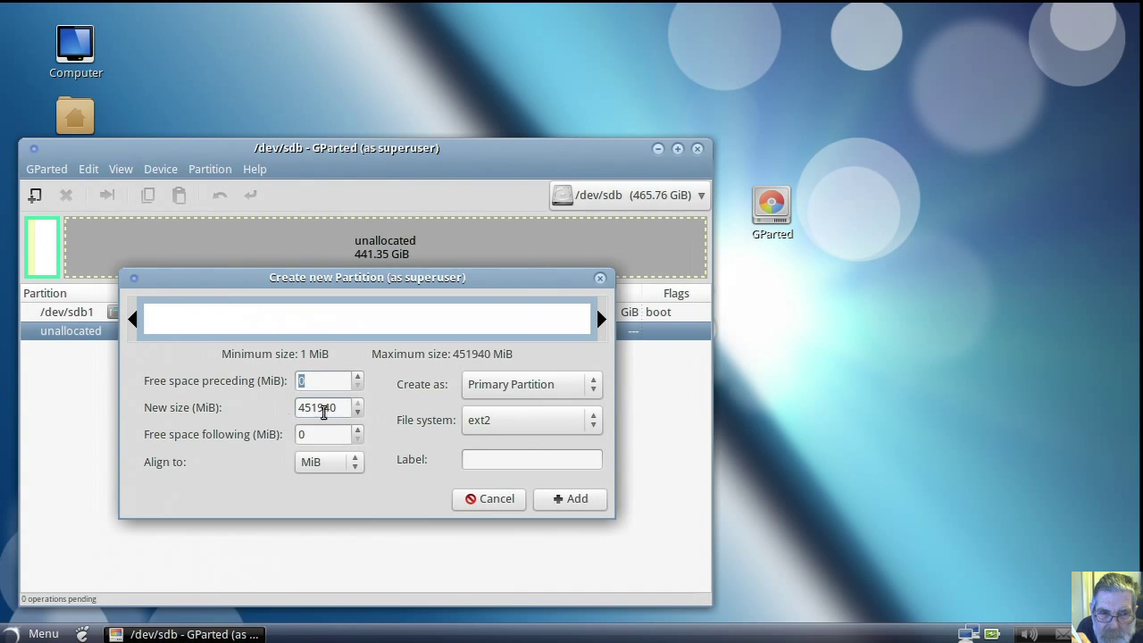
{"action": "left_click_drag", "start_coordinate": [341, 408], "coordinate": [277, 414]}
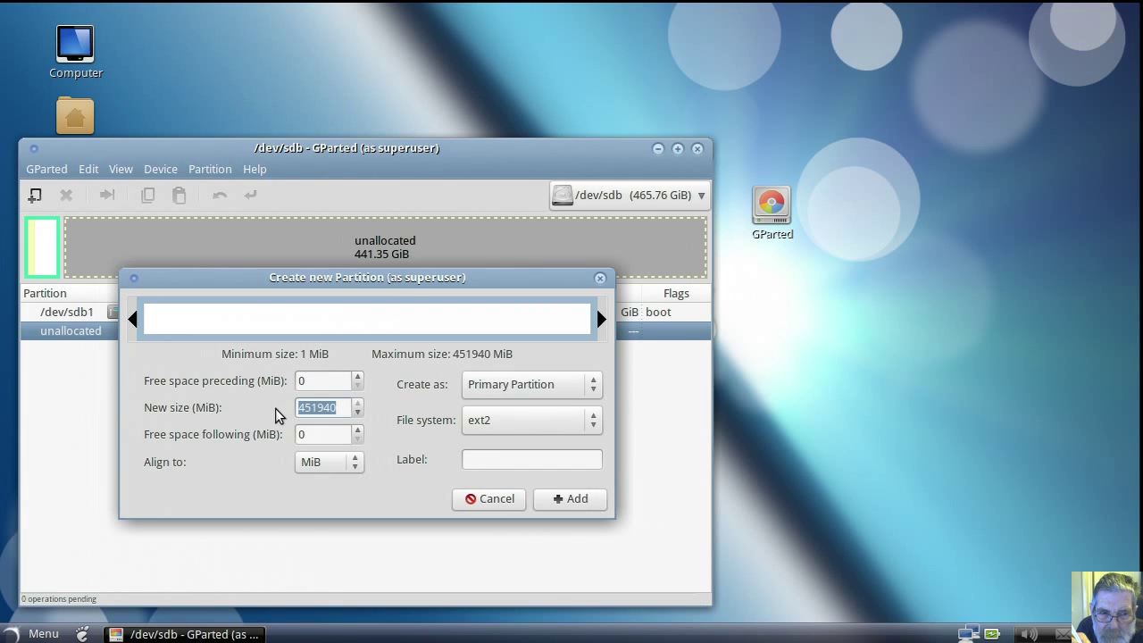
{"action": "type", "text": "2000"}
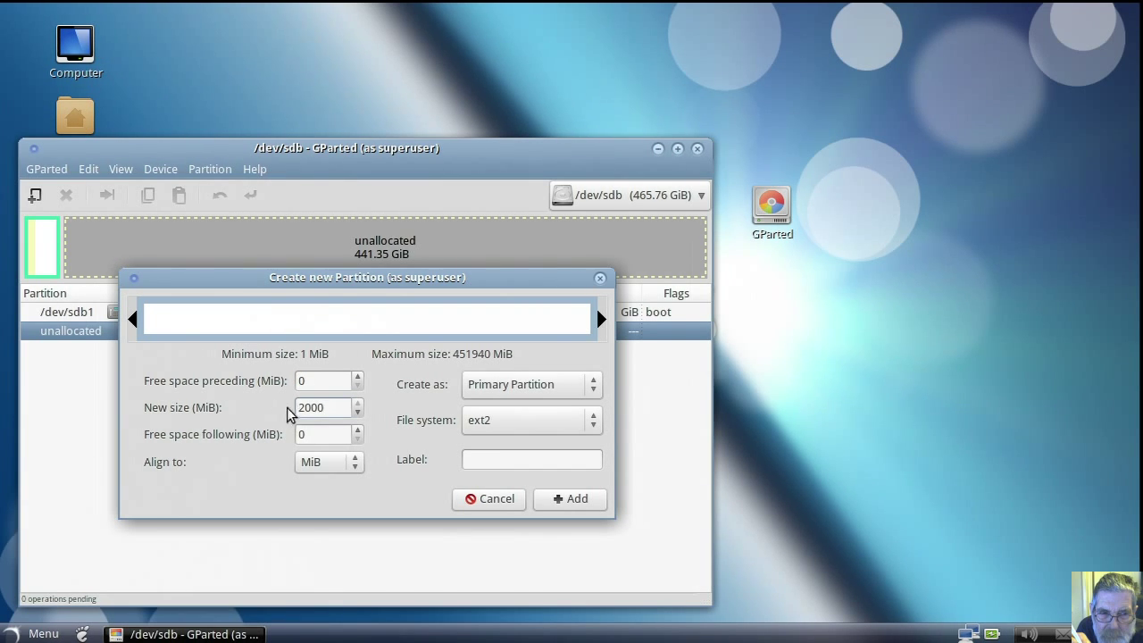
{"action": "left_click", "coordinate": [312, 434]}
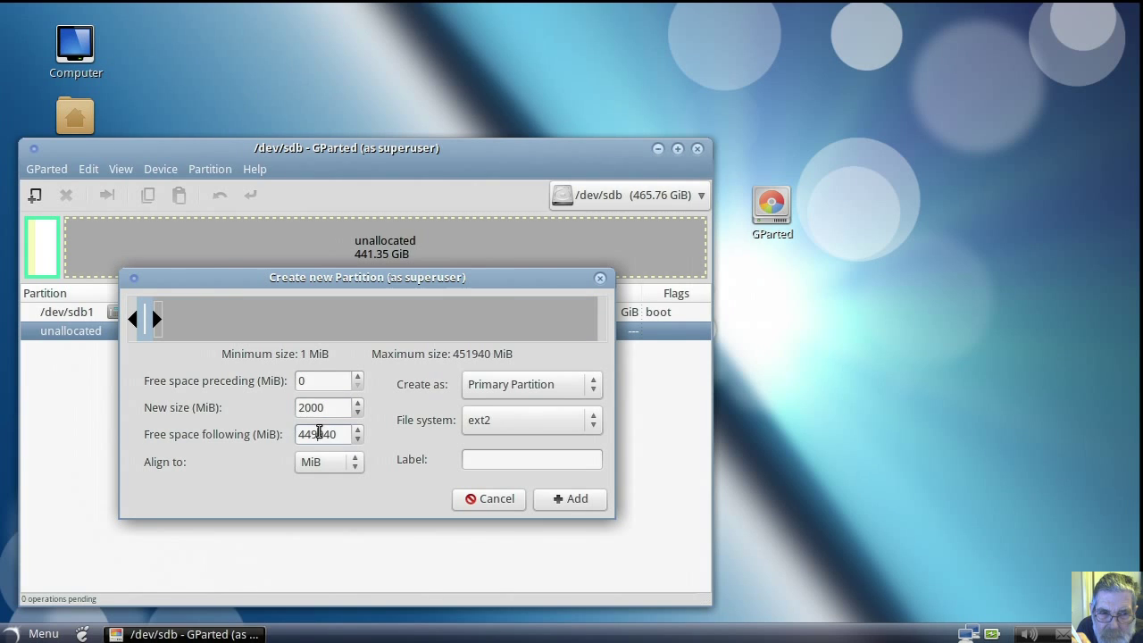
{"action": "left_click", "coordinate": [593, 426]}
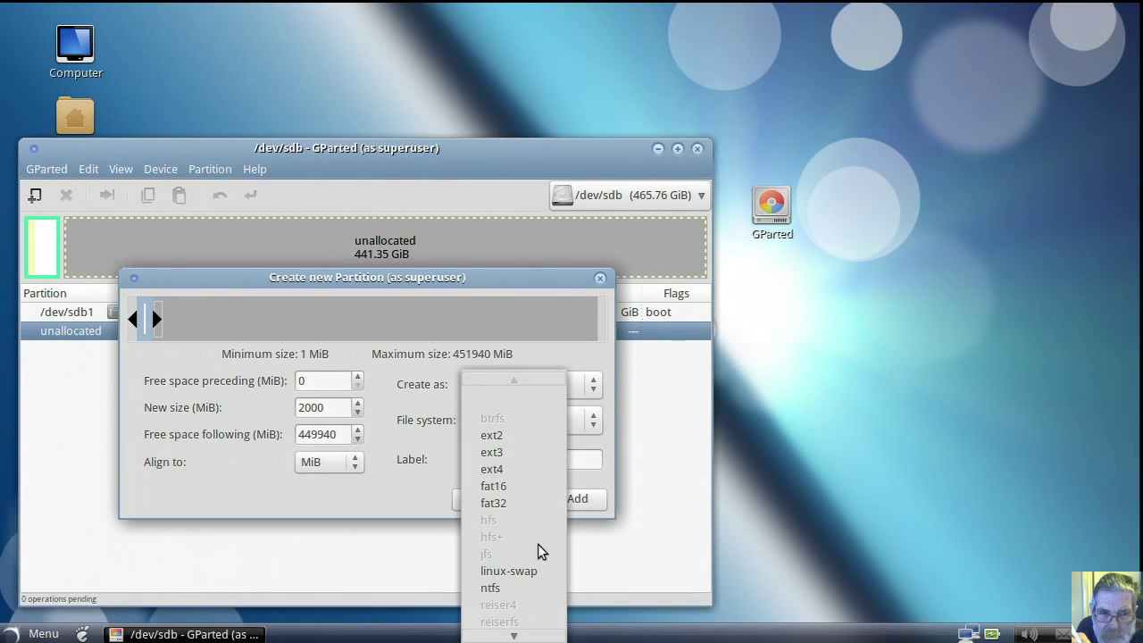
{"action": "left_click", "coordinate": [530, 573]}
{"action": "left_click", "coordinate": [497, 461]}
{"action": "type", "text": "s"}
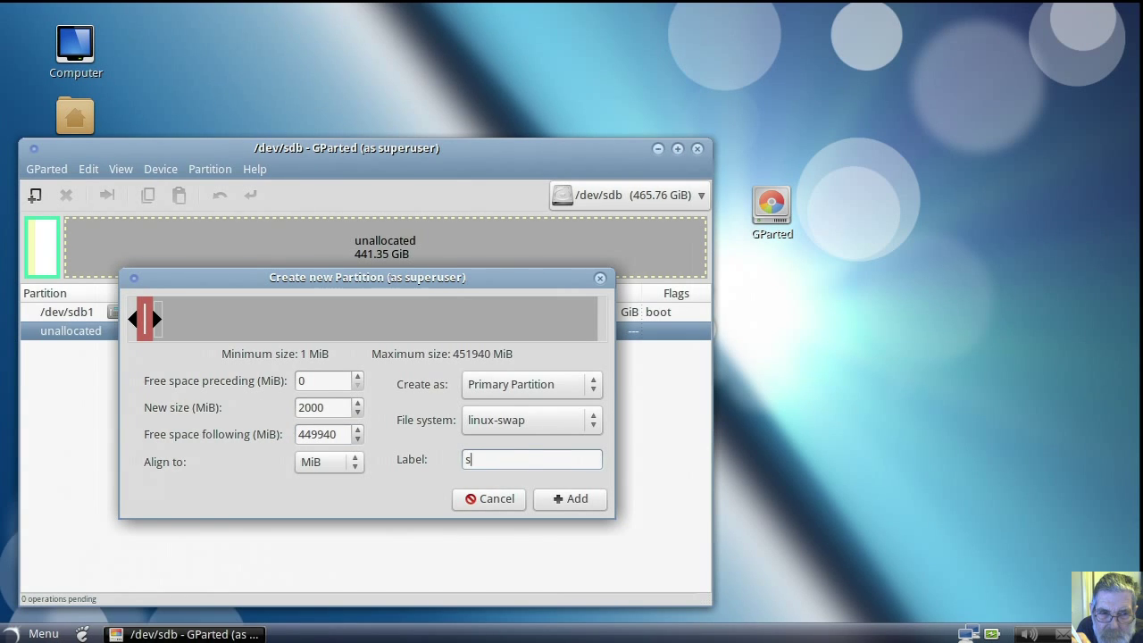
{"action": "type", "text": "wap"}
{"action": "left_click", "coordinate": [573, 497]}
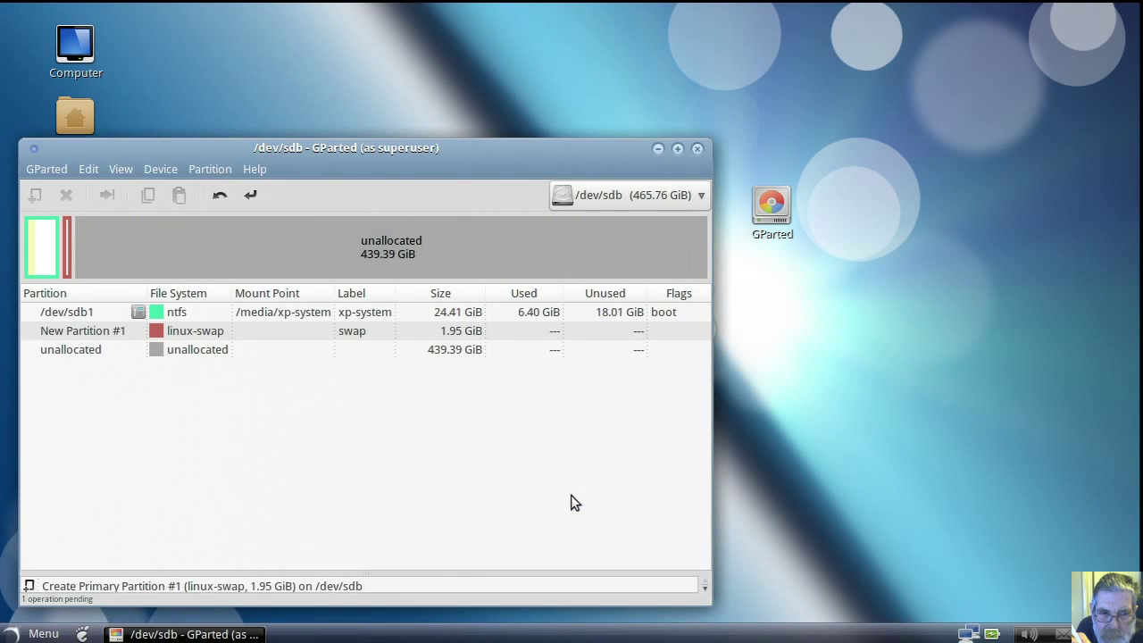
Step: Queue a new 20000 MiB ext4 partition labelled 'solus-gnome' after the swap partition
{"action": "left_click", "coordinate": [228, 350]}
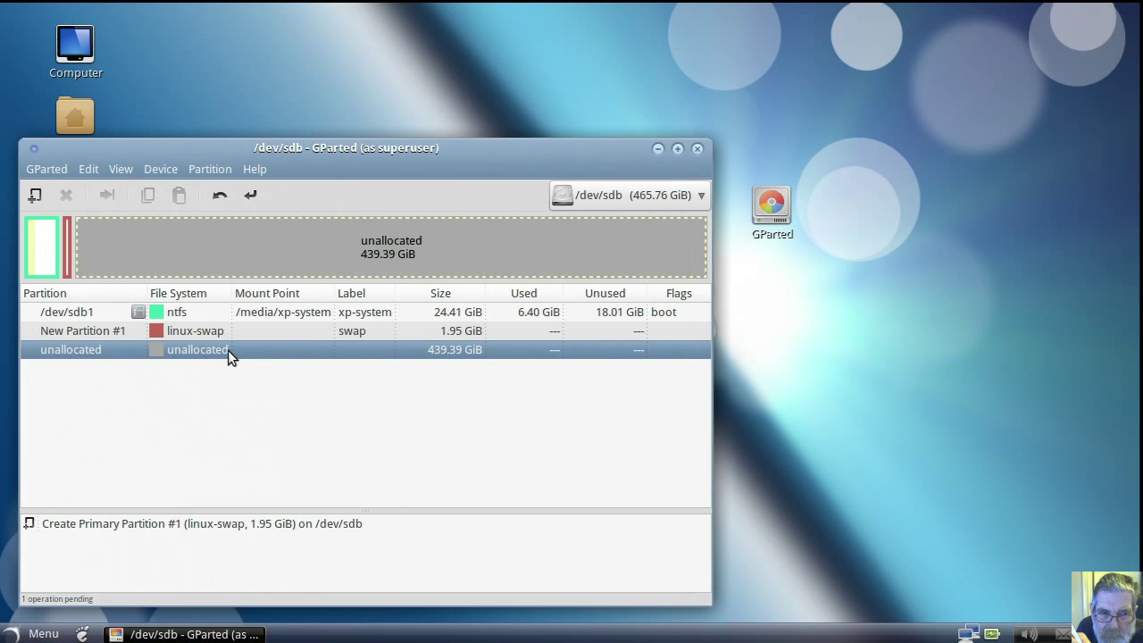
{"action": "right_click", "coordinate": [228, 350]}
{"action": "left_click", "coordinate": [246, 360]}
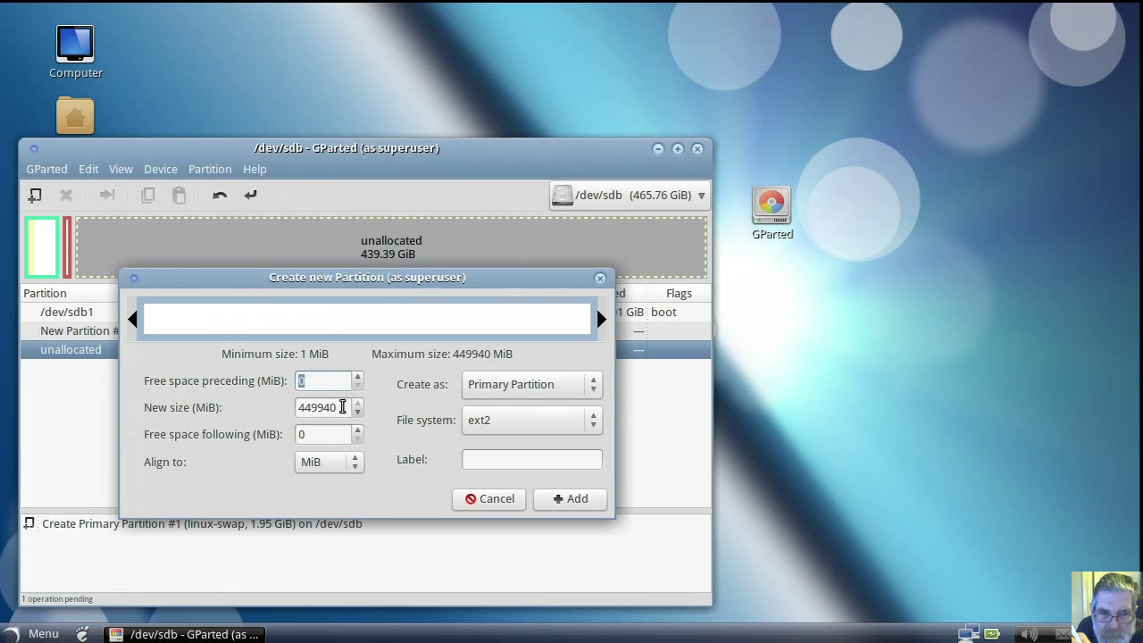
{"action": "left_click_drag", "start_coordinate": [344, 408], "coordinate": [286, 410]}
{"action": "type", "text": "2"}
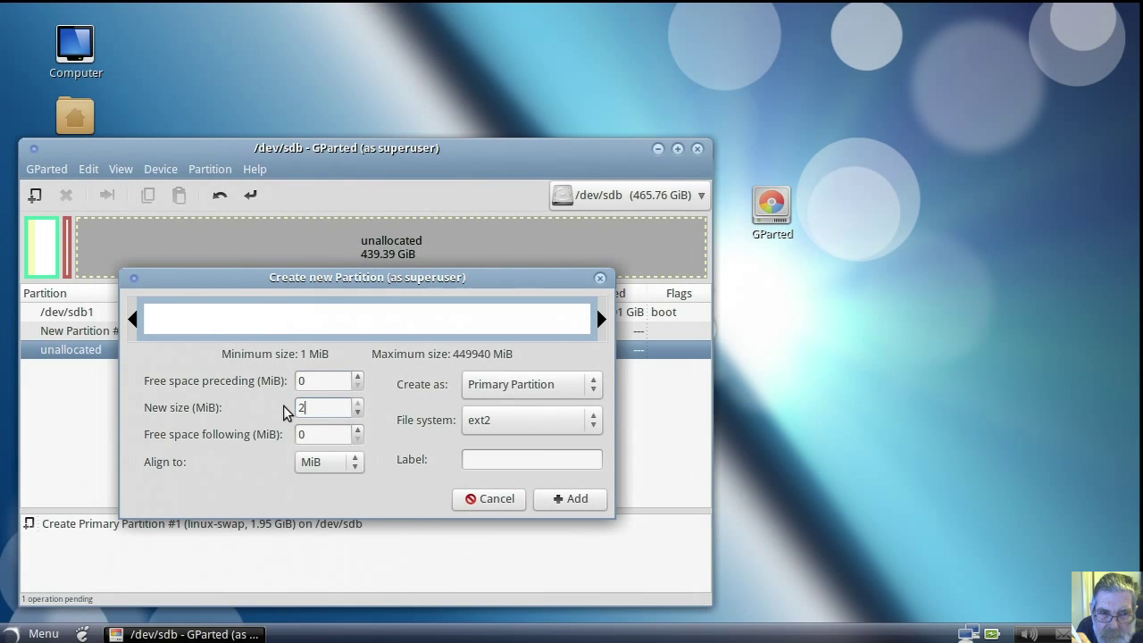
{"action": "type", "text": "0000"}
{"action": "left_click", "coordinate": [316, 434]}
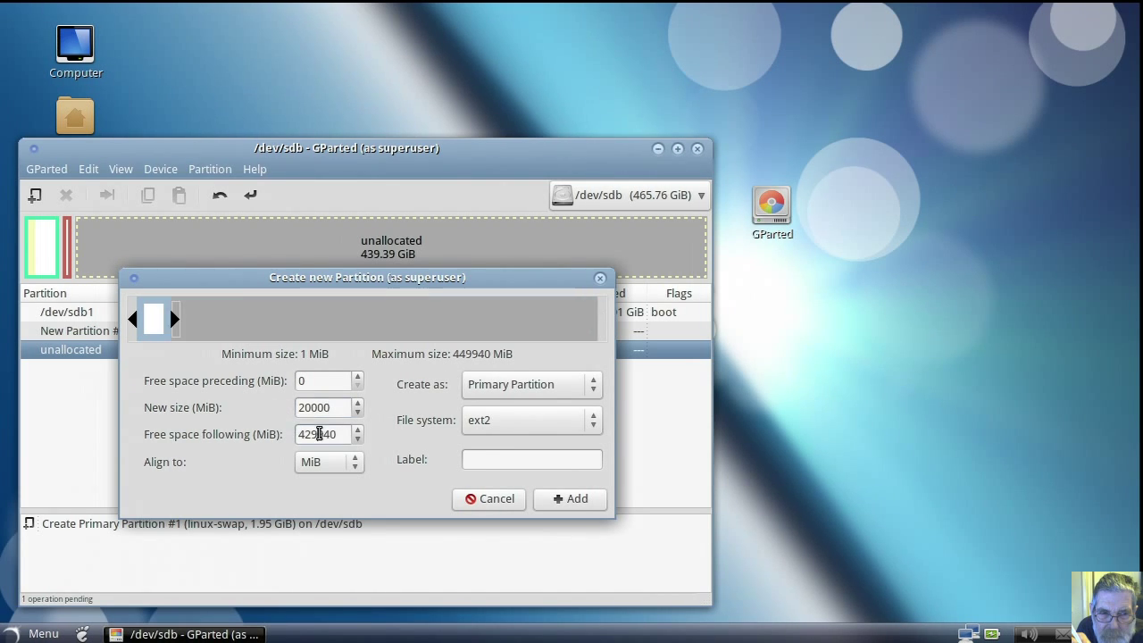
{"action": "left_click", "coordinate": [592, 426]}
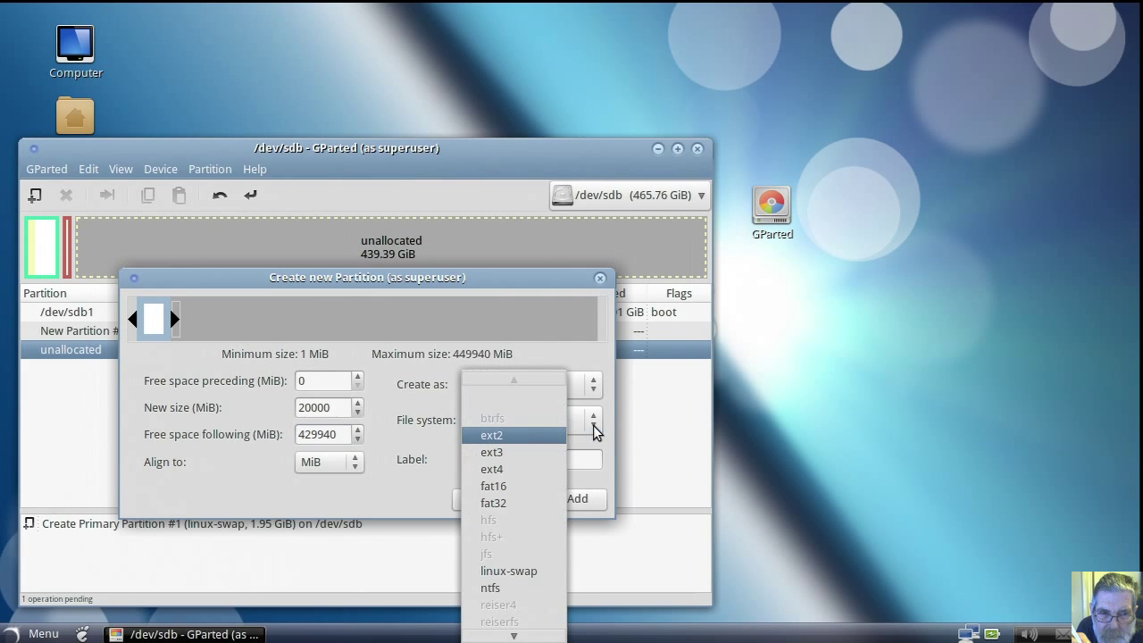
{"action": "left_click", "coordinate": [542, 467]}
{"action": "left_click", "coordinate": [489, 459]}
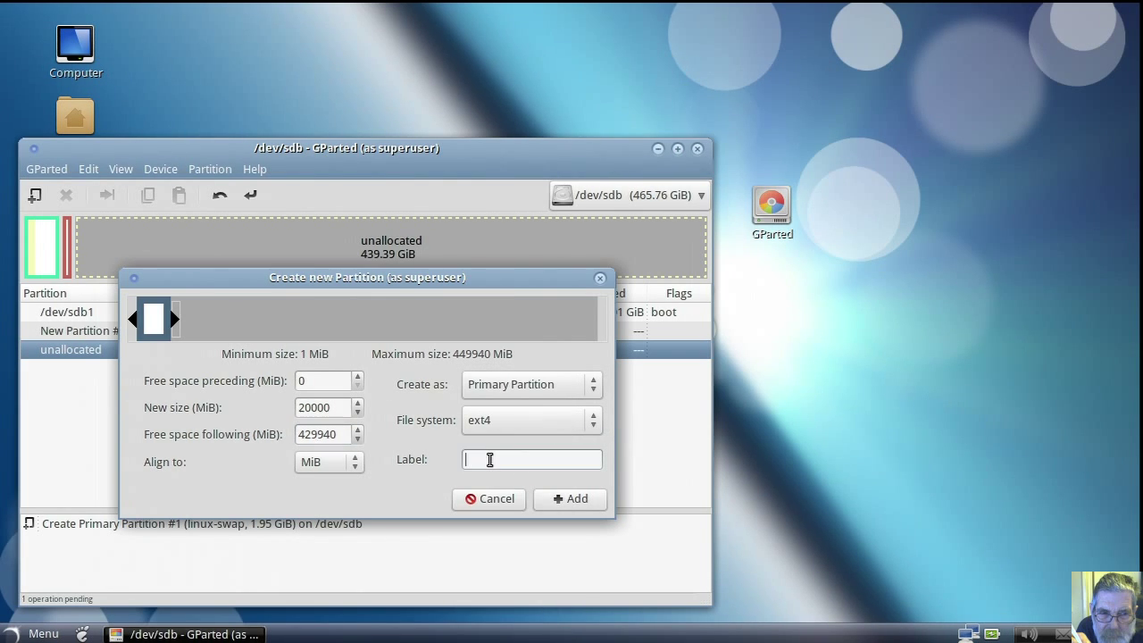
{"action": "type", "text": "solus-gnome"}
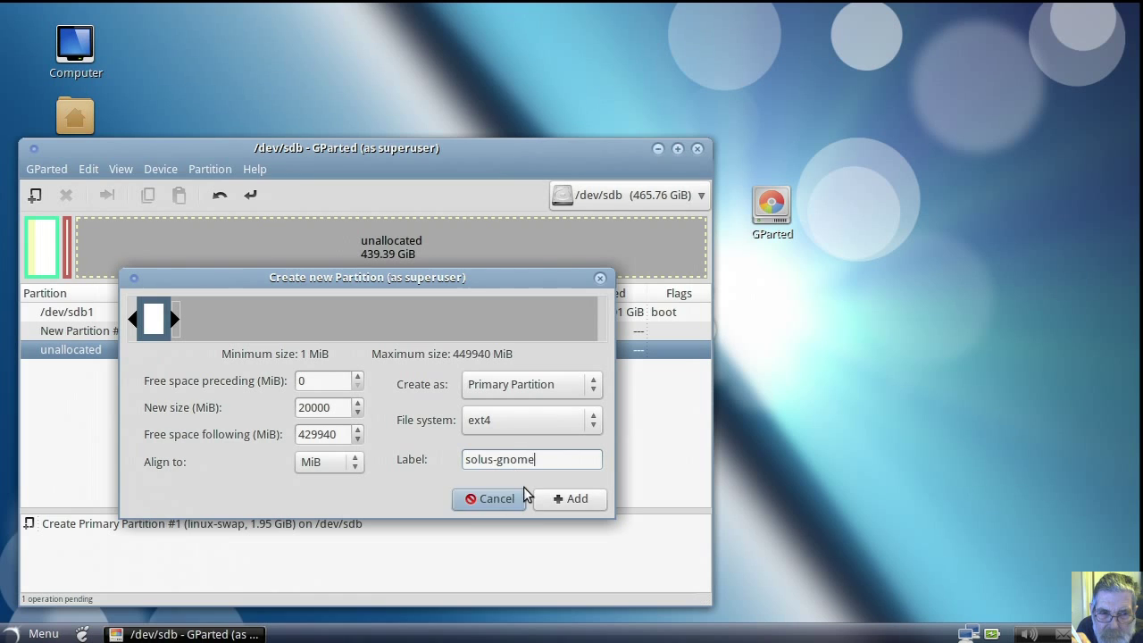
{"action": "left_click", "coordinate": [558, 499]}
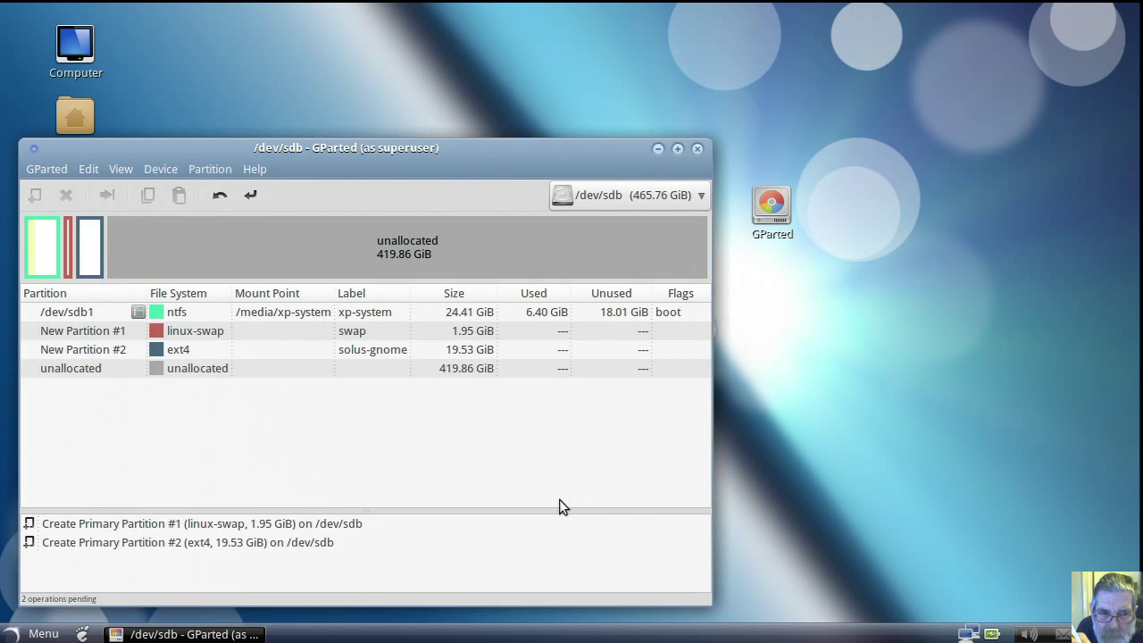
Step: Queue a new 20000 MiB ext4 partition labelled 'solus-xfce4' in the remaining free space
{"action": "left_click", "coordinate": [288, 371]}
{"action": "right_click", "coordinate": [285, 371]}
{"action": "left_click", "coordinate": [291, 379]}
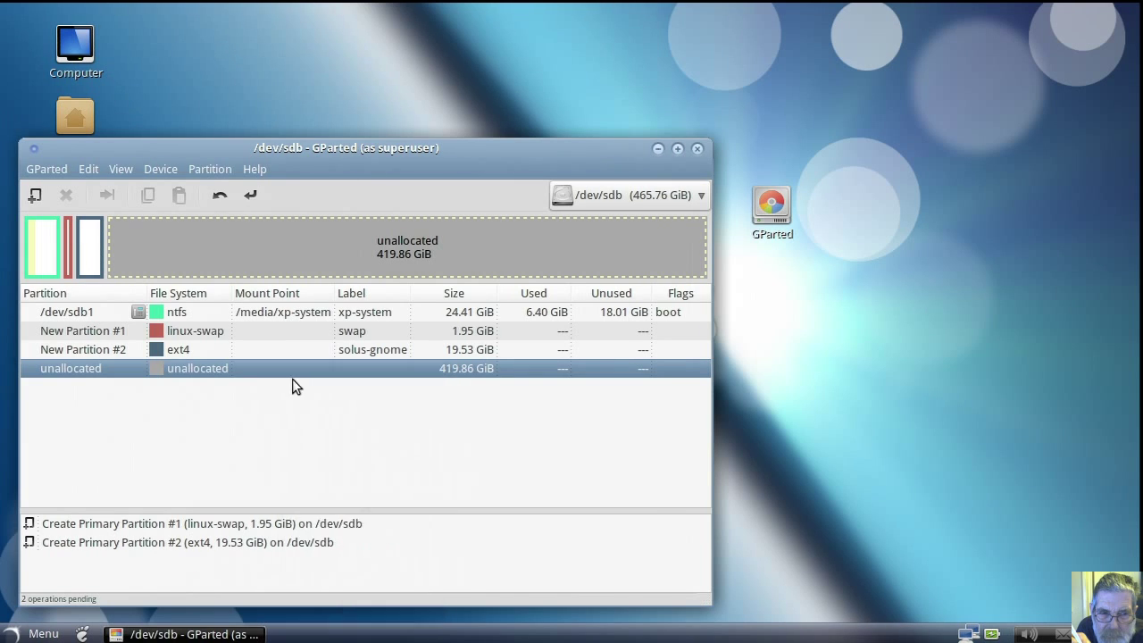
{"action": "left_click_drag", "start_coordinate": [342, 407], "coordinate": [298, 409]}
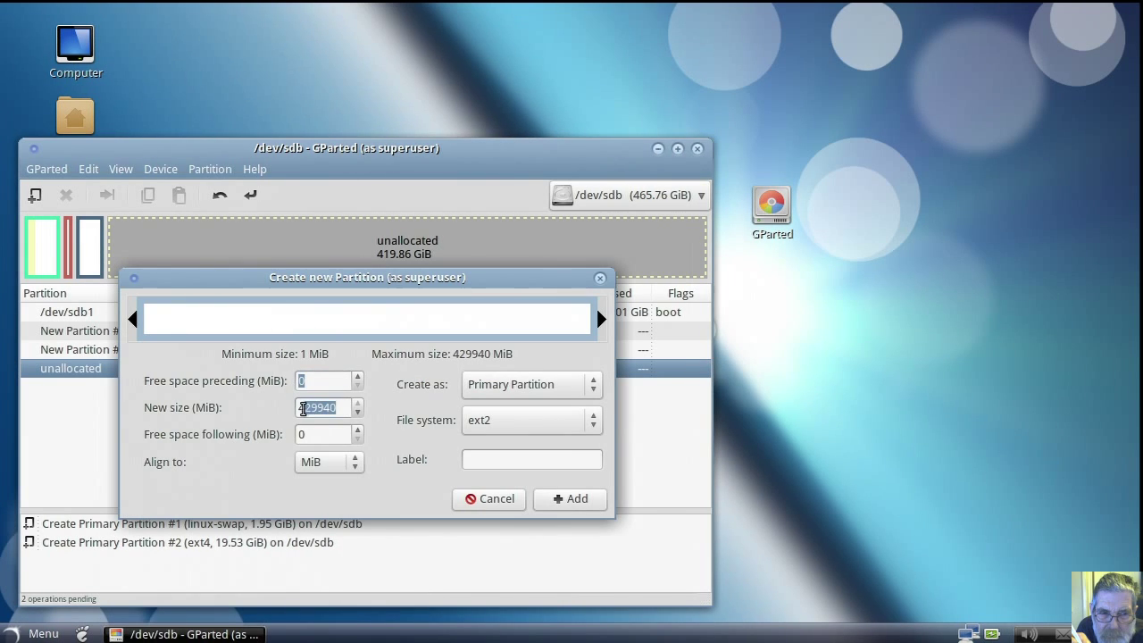
{"action": "type", "text": "2"}
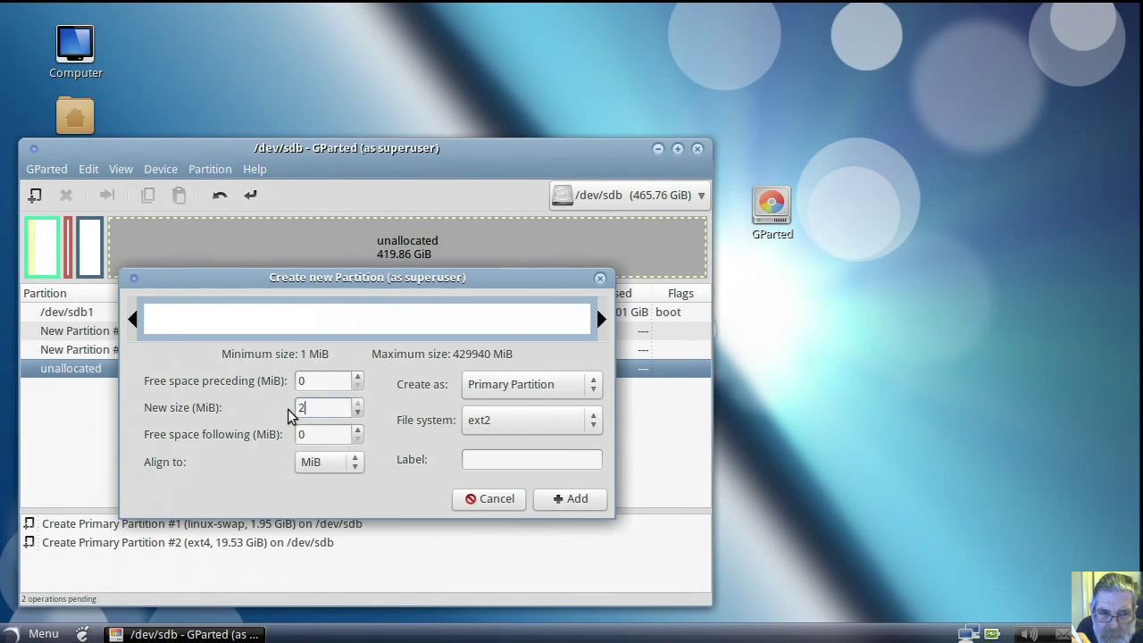
{"action": "type", "text": "0000"}
{"action": "left_click", "coordinate": [324, 433]}
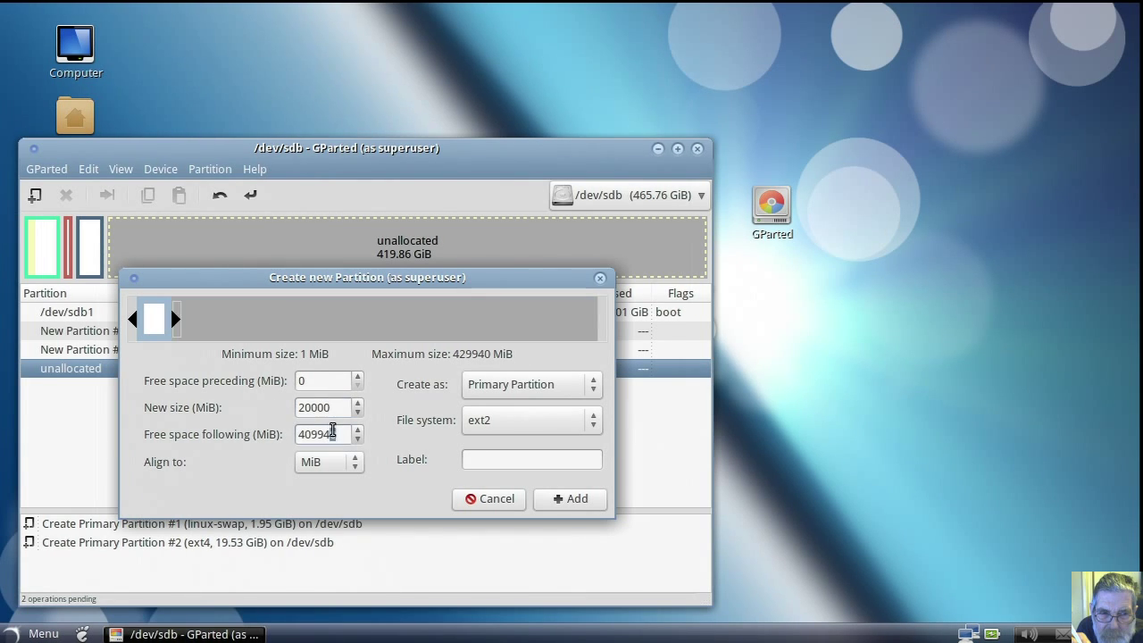
{"action": "left_click", "coordinate": [594, 426]}
{"action": "left_click", "coordinate": [544, 468]}
{"action": "left_click", "coordinate": [507, 461]}
{"action": "type", "text": "s"}
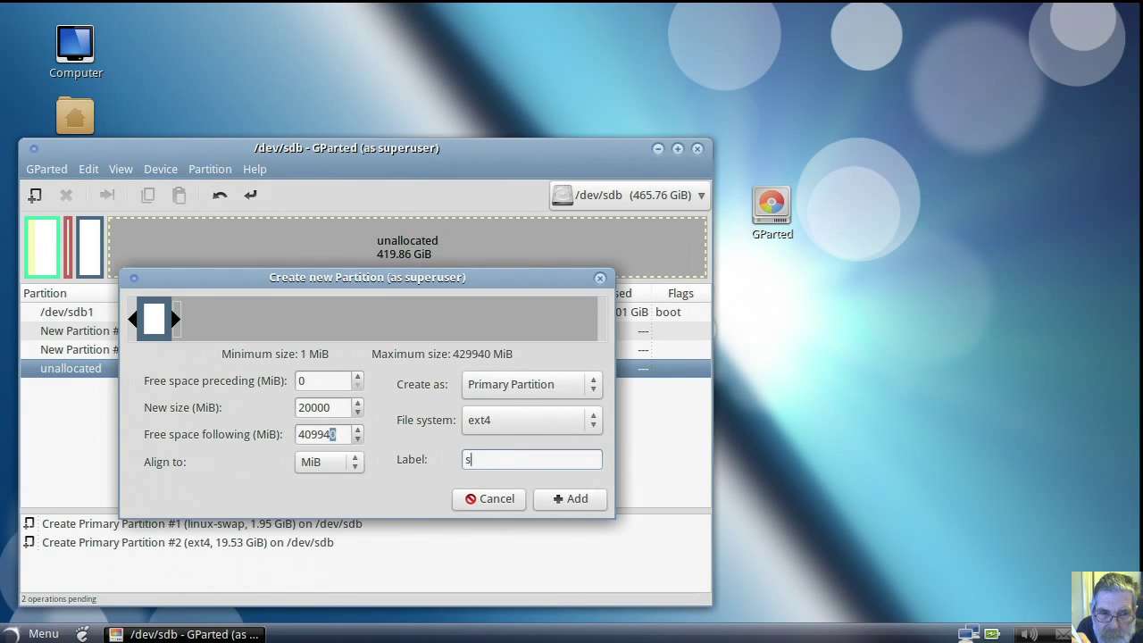
{"action": "type", "text": "olus-xfce4"}
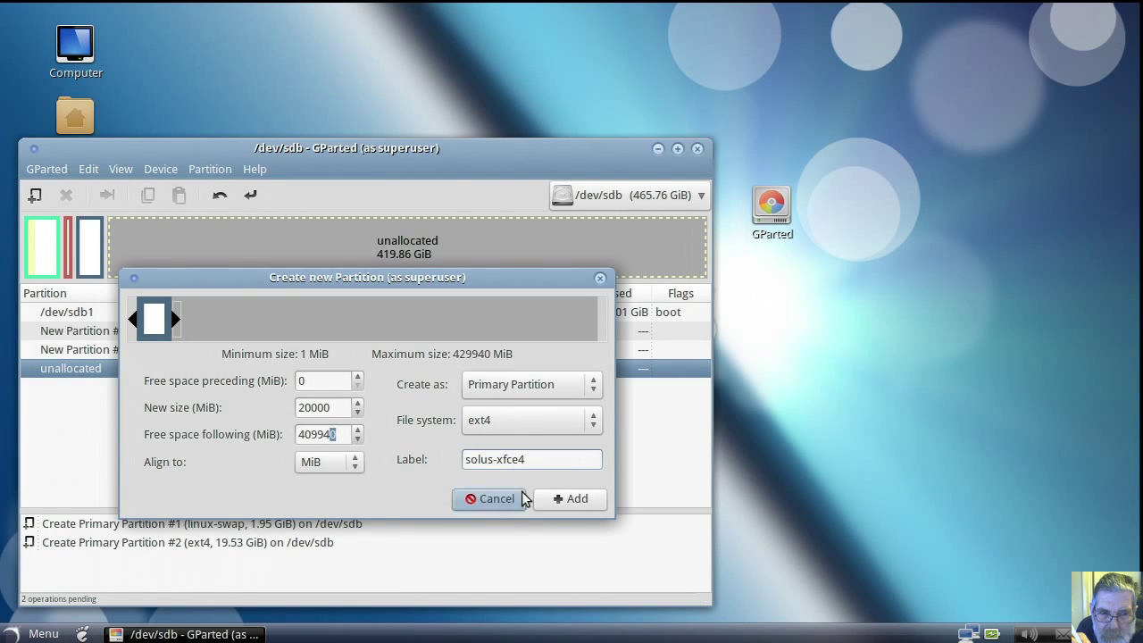
{"action": "left_click", "coordinate": [566, 498]}
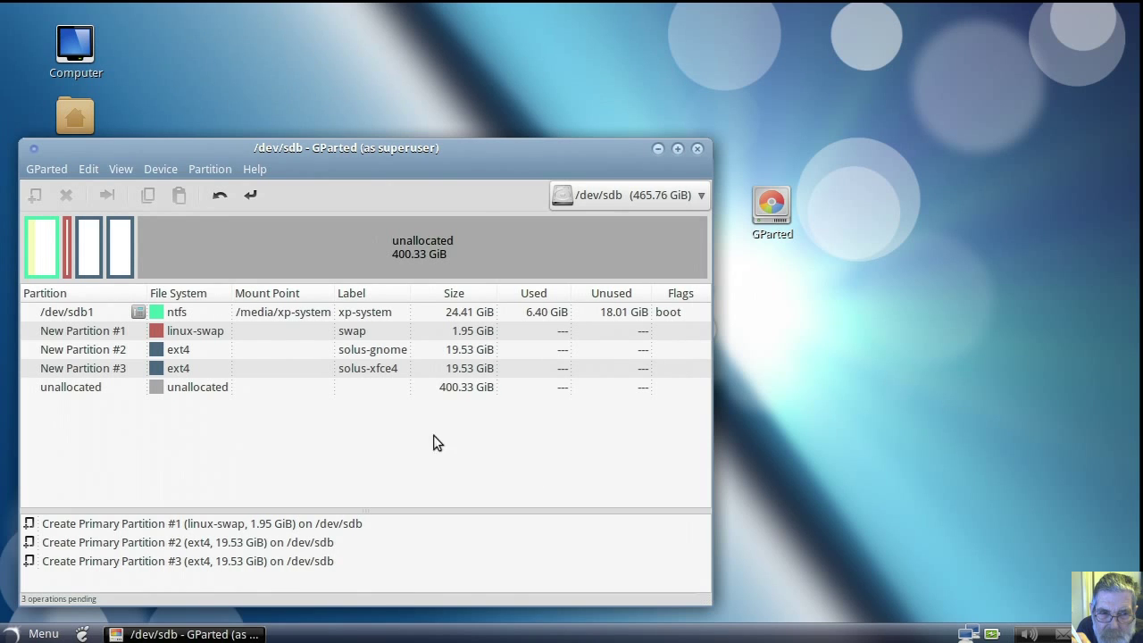
{"action": "left_click", "coordinate": [281, 390]}
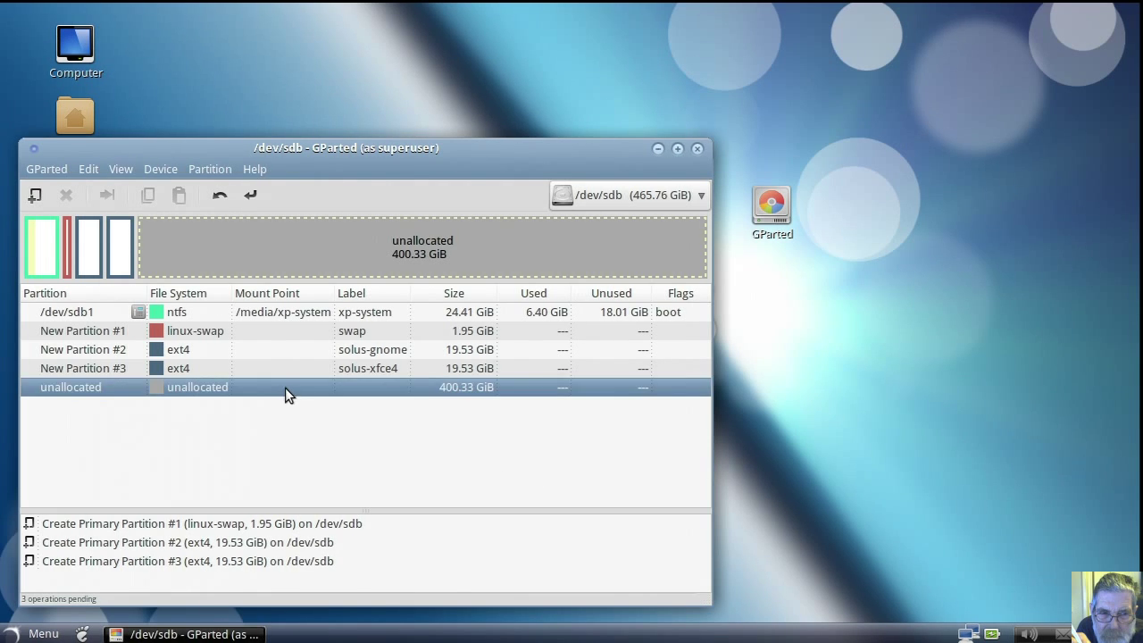
Step: Attempt a fourth primary partition in the unallocated space and dismiss the four-primary limit error
{"action": "right_click", "coordinate": [286, 389]}
{"action": "left_click", "coordinate": [304, 397]}
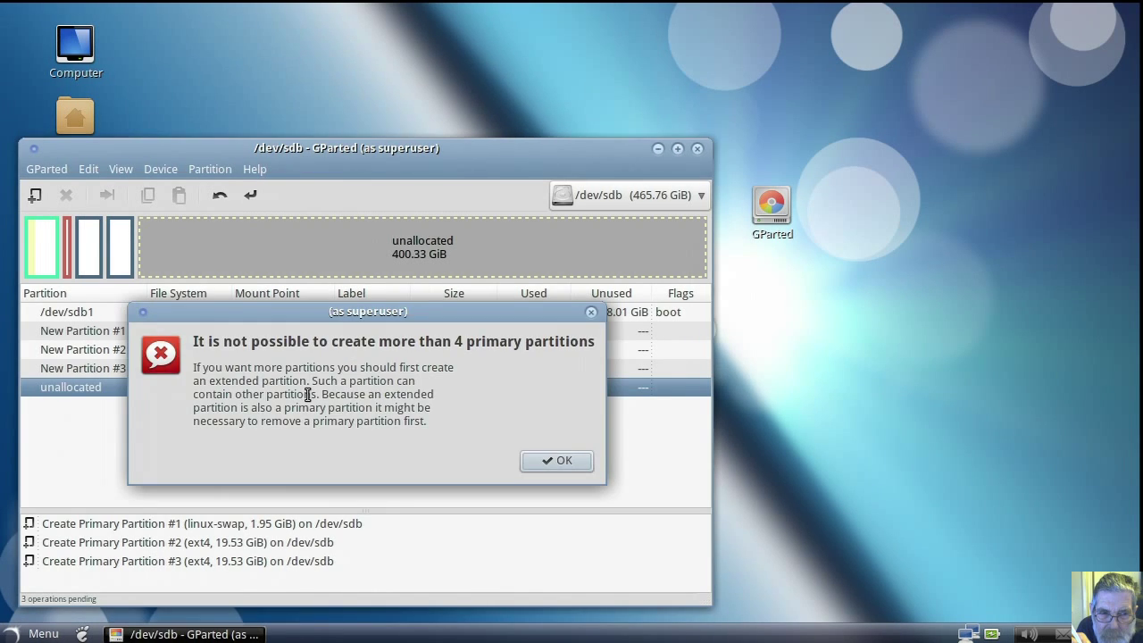
{"action": "left_click", "coordinate": [539, 464]}
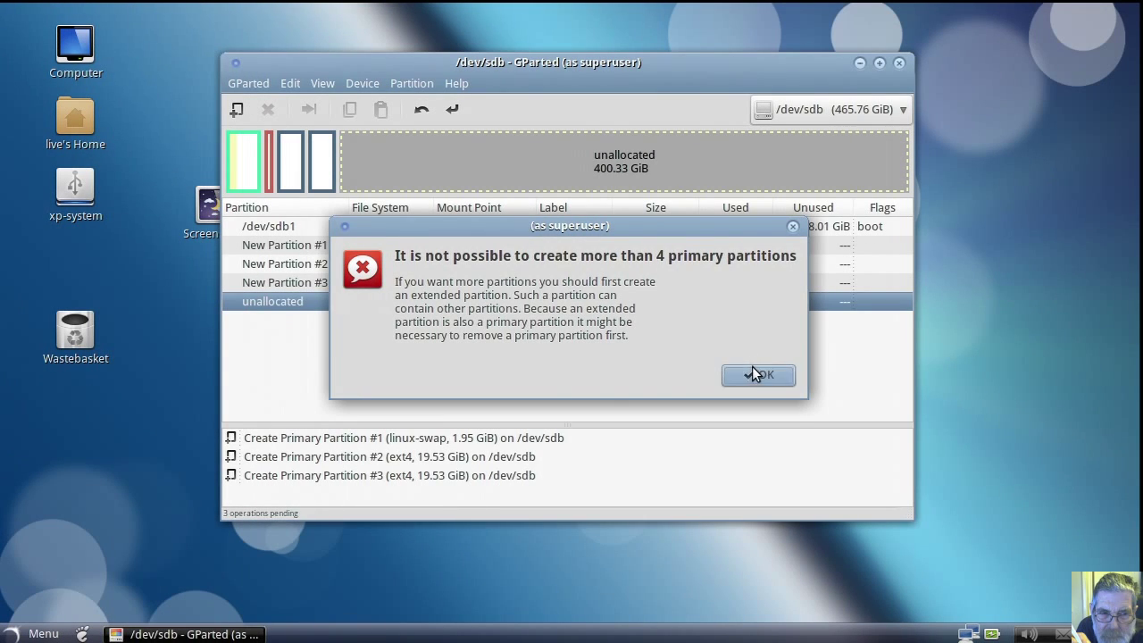
{"action": "left_click", "coordinate": [756, 376]}
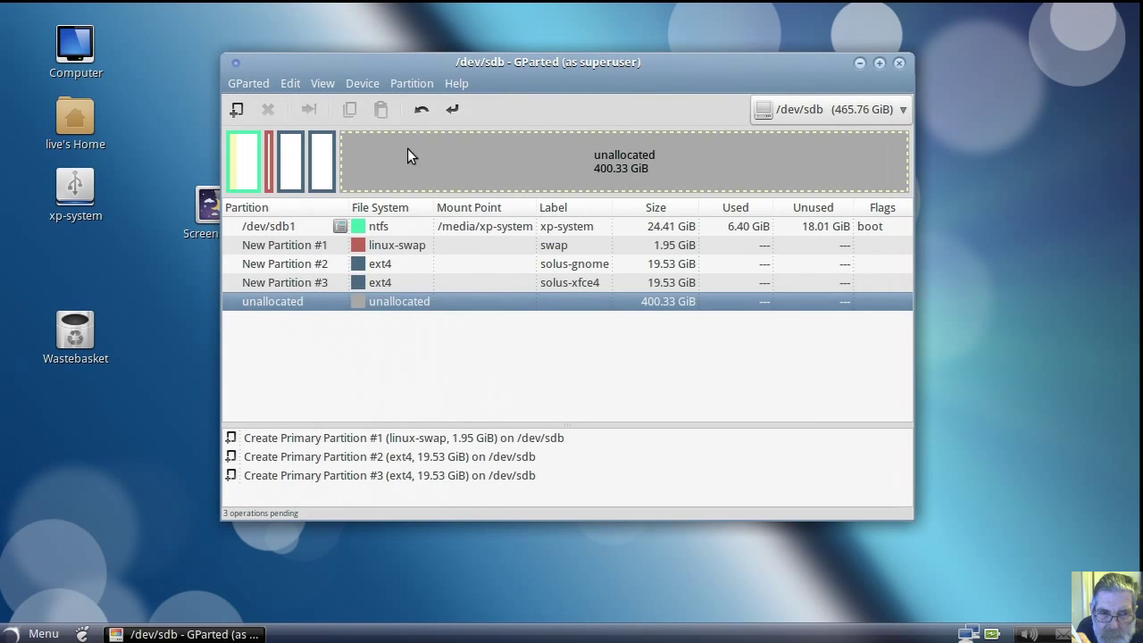
Step: Undo the queued solus-xfce4, solus-gnome and swap partitions
{"action": "left_click", "coordinate": [421, 110]}
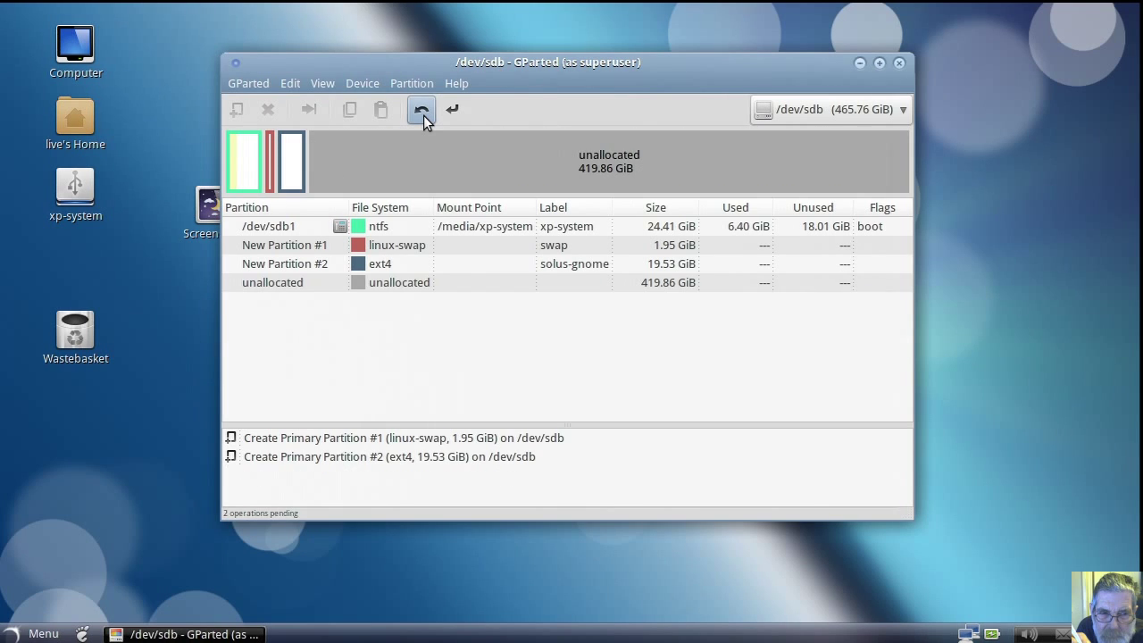
{"action": "left_click", "coordinate": [423, 116]}
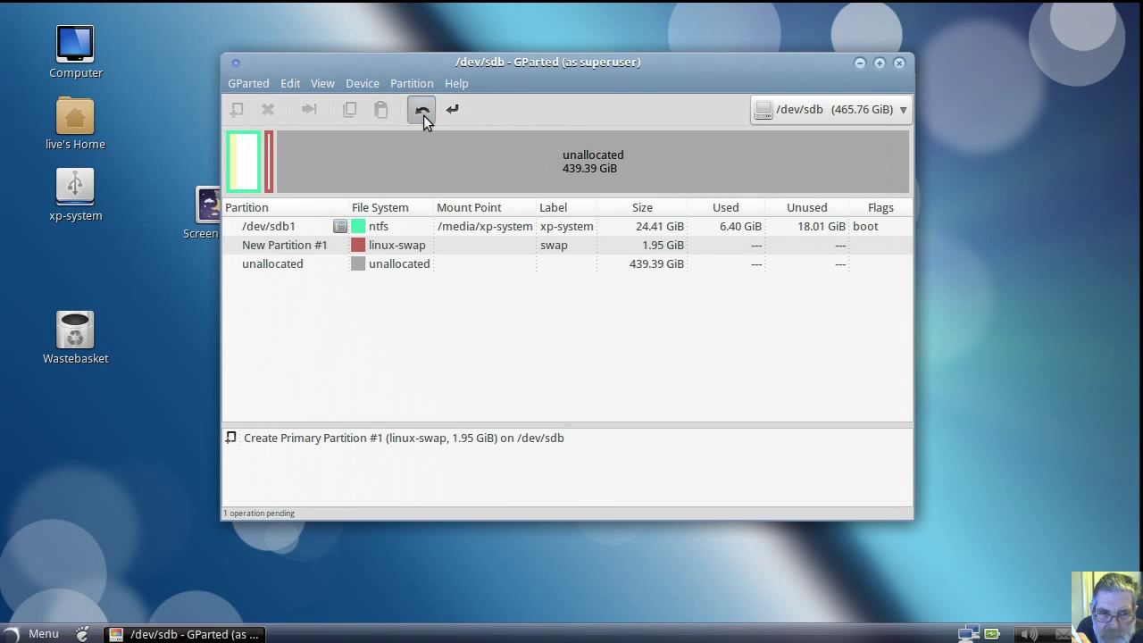
{"action": "left_click", "coordinate": [423, 115]}
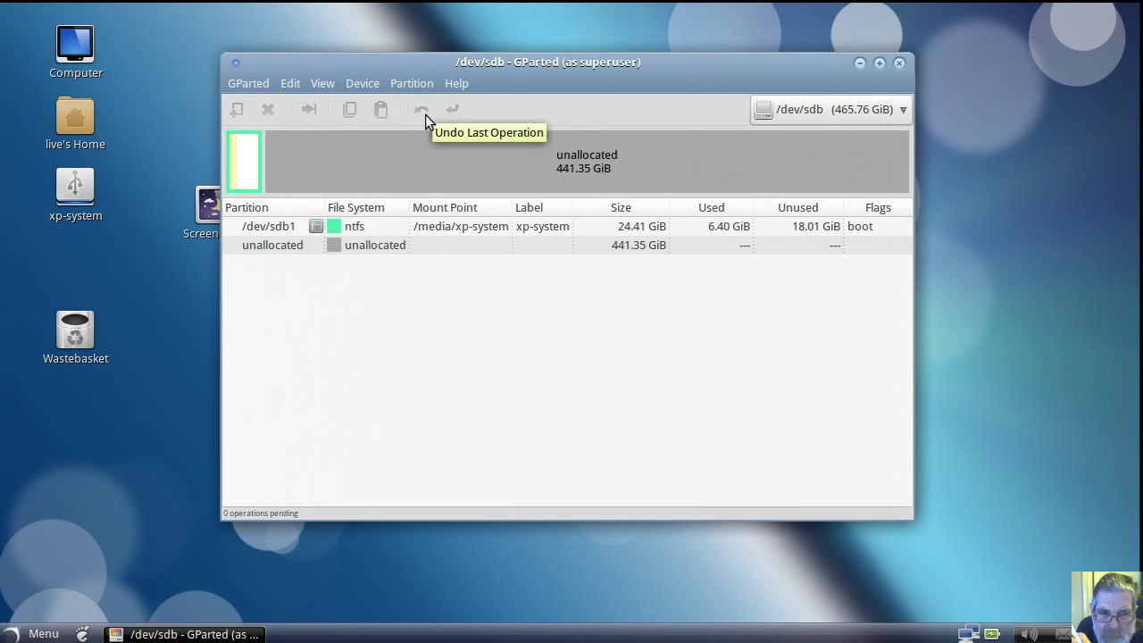
{"action": "left_click", "coordinate": [350, 246]}
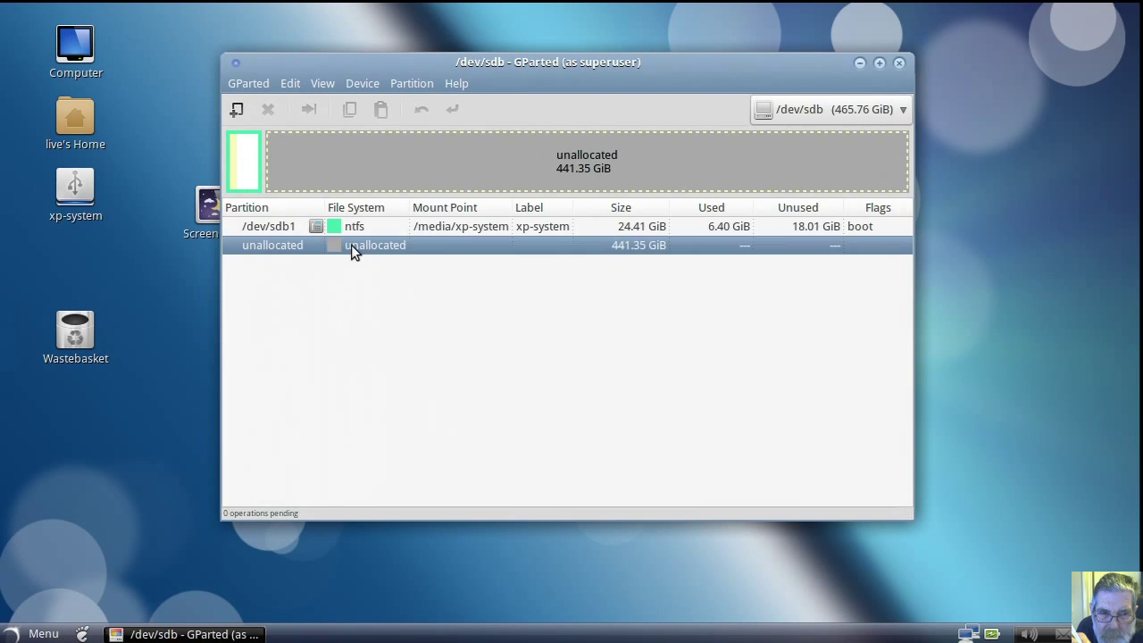
Step: Queue an extended partition filling all the unallocated space
{"action": "right_click", "coordinate": [351, 245]}
{"action": "left_click", "coordinate": [363, 253]}
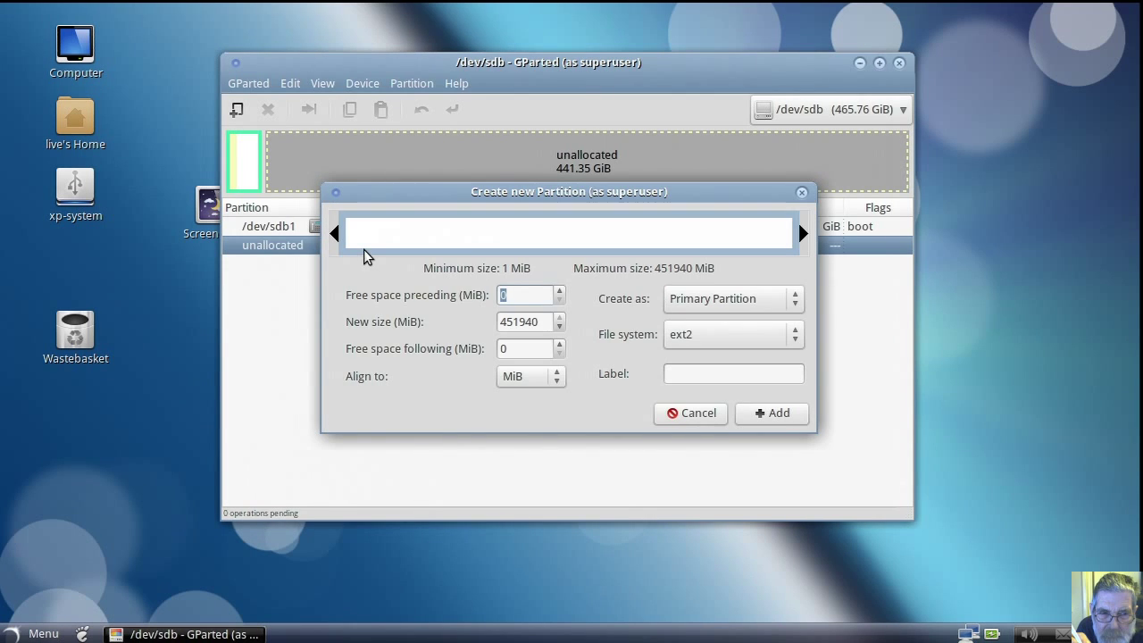
{"action": "left_click", "coordinate": [796, 305]}
{"action": "left_click", "coordinate": [784, 334]}
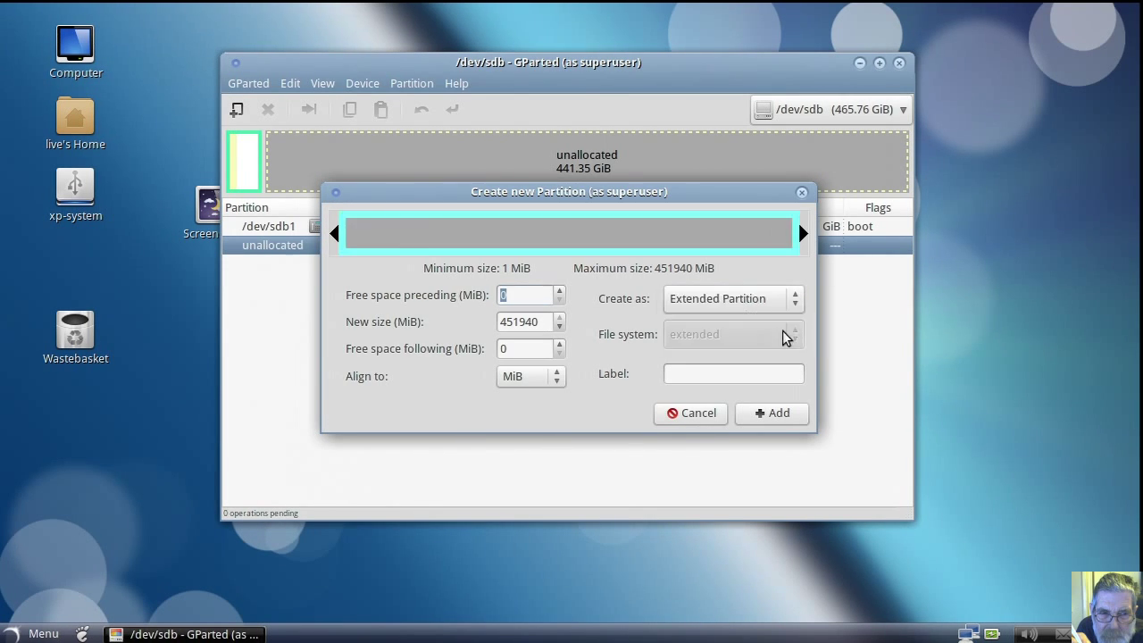
{"action": "left_click", "coordinate": [766, 415]}
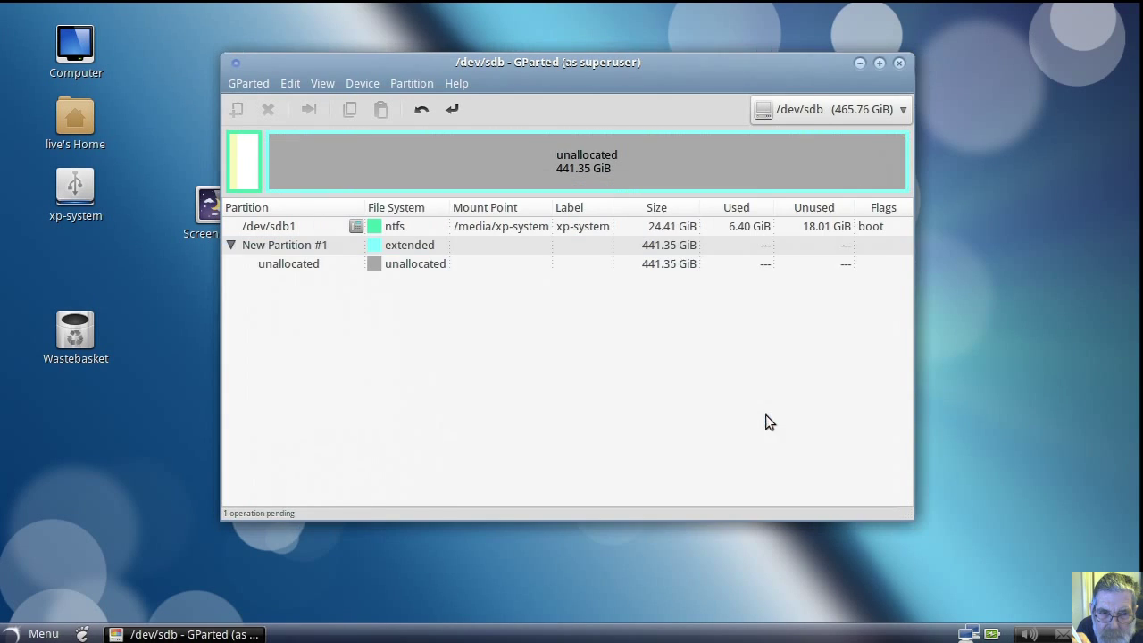
Step: Inside it, queue a 2000 MiB linux-swap logical partition labelled swap
{"action": "left_click", "coordinate": [410, 264]}
{"action": "right_click", "coordinate": [412, 267]}
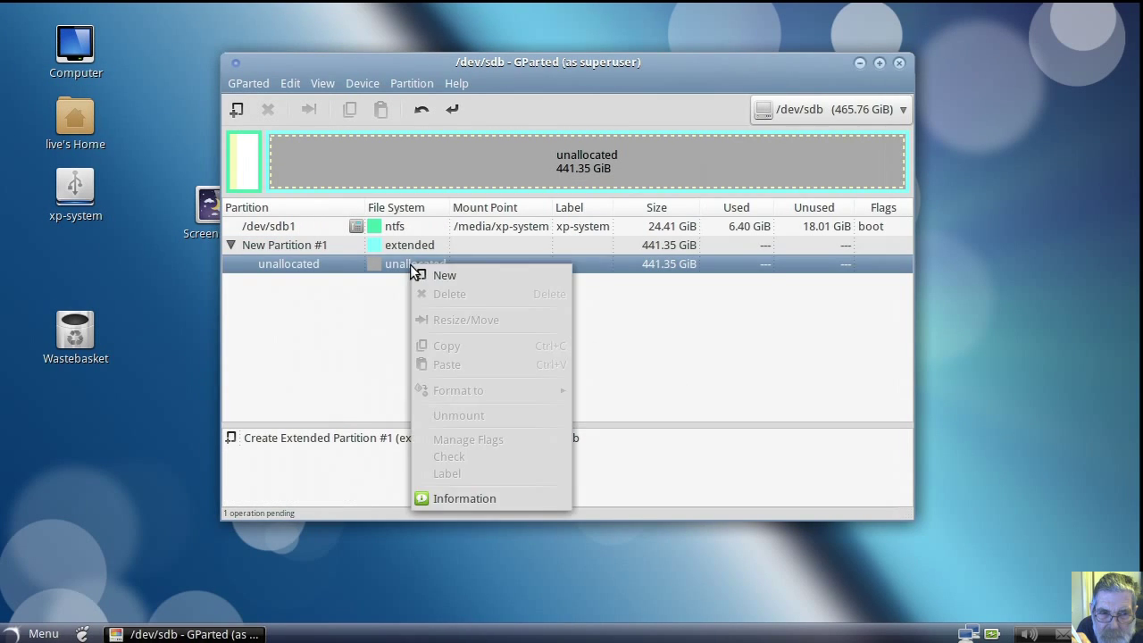
{"action": "left_click", "coordinate": [427, 275]}
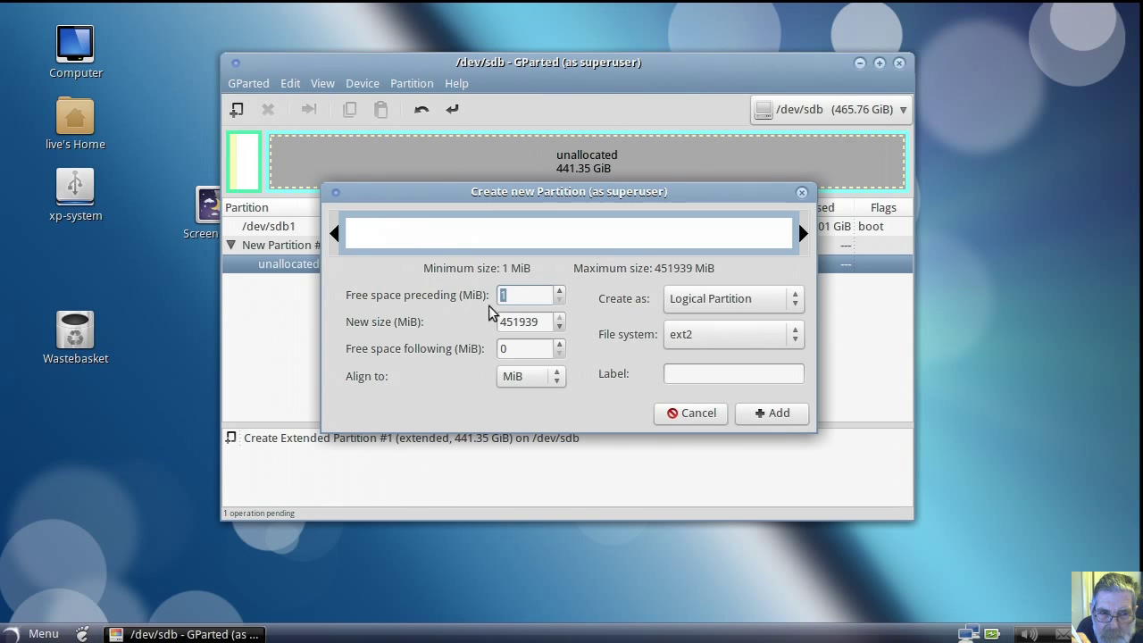
{"action": "key", "text": "Tab"}
{"action": "type", "text": "2000"}
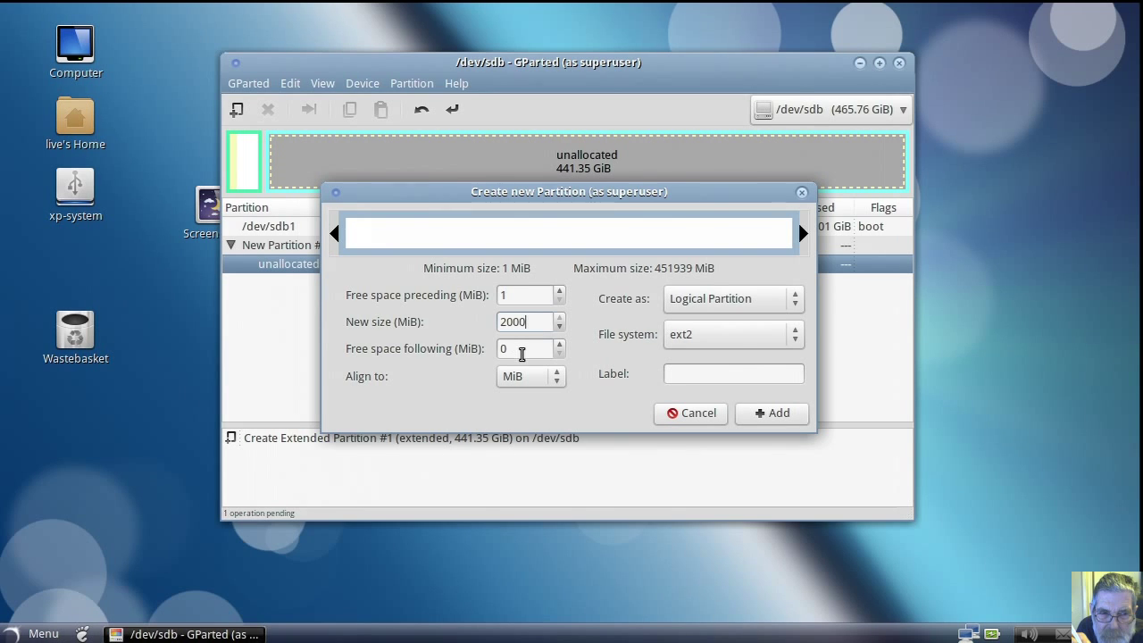
{"action": "left_click", "coordinate": [523, 350]}
{"action": "left_click", "coordinate": [792, 340]}
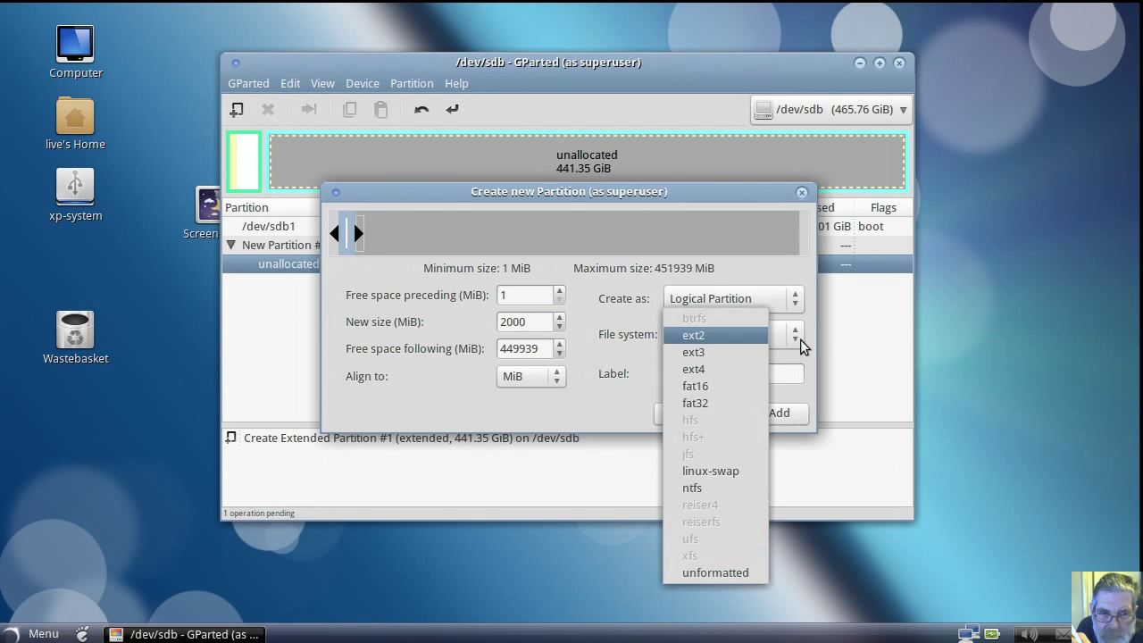
{"action": "left_click", "coordinate": [737, 470]}
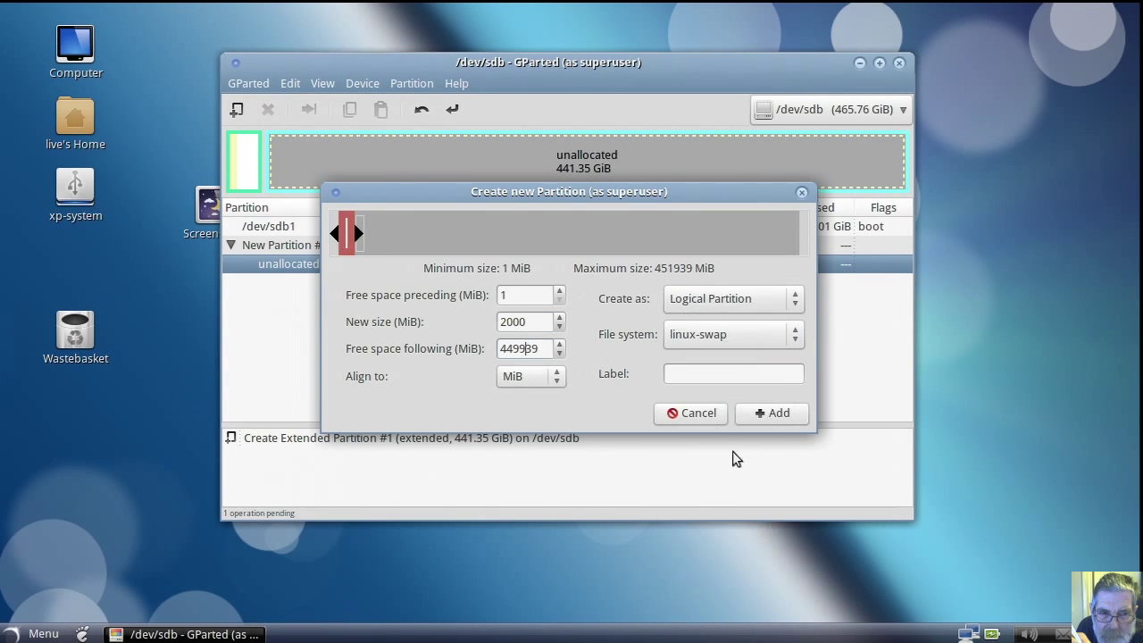
{"action": "left_click", "coordinate": [691, 372]}
{"action": "type", "text": "swap"}
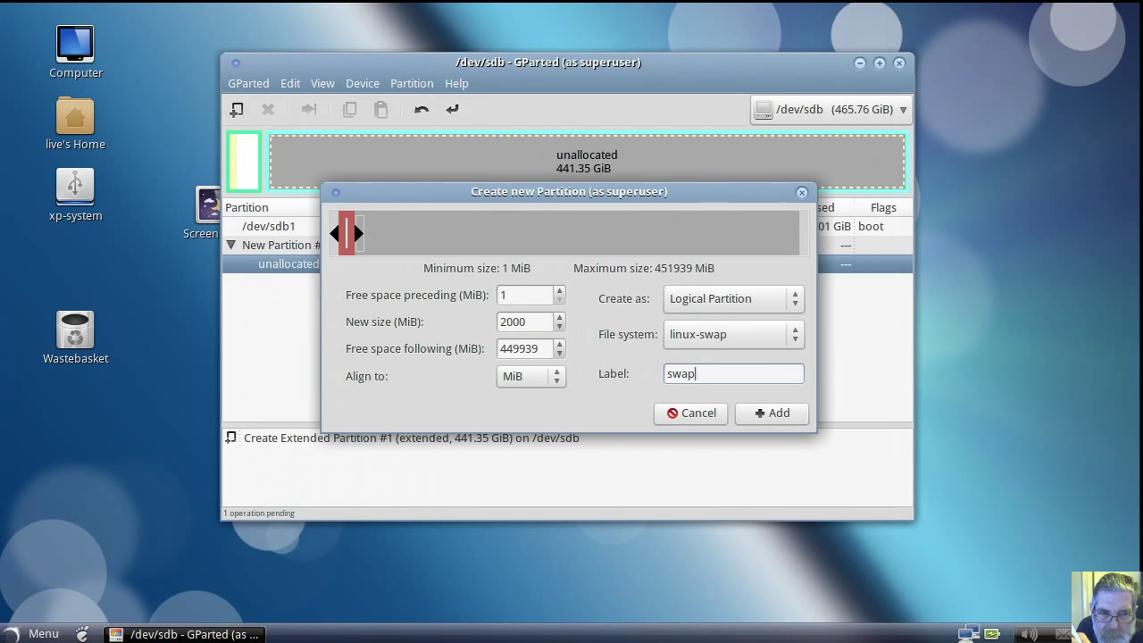
{"action": "left_click", "coordinate": [762, 411]}
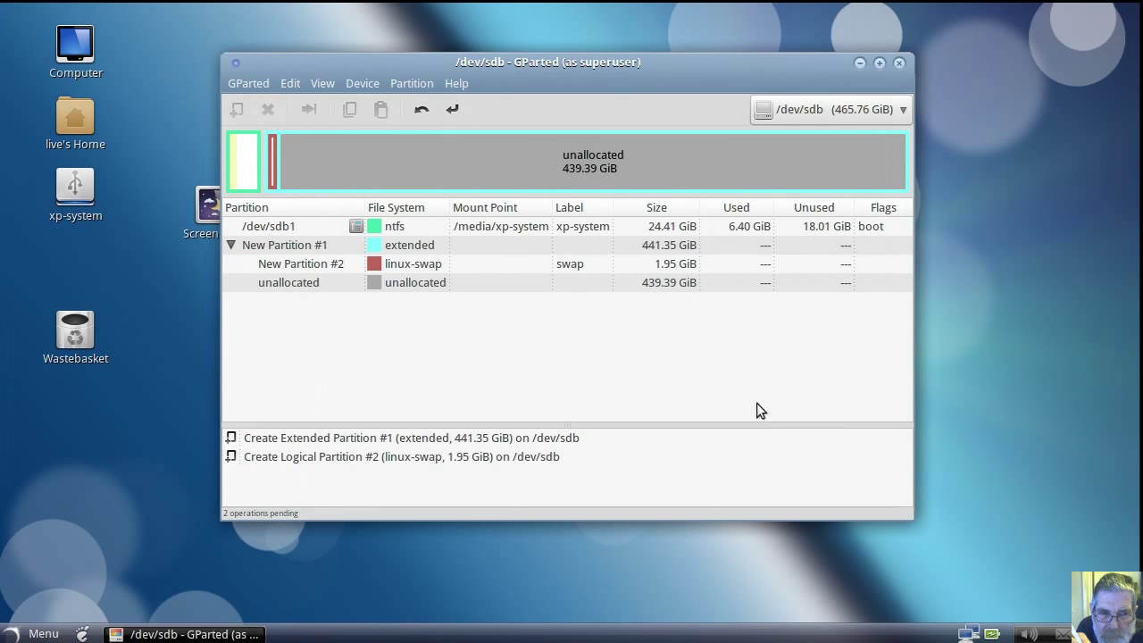
Step: Queue a 20000 MiB ext4 logical partition labelled solus-gnome in the remaining free space
{"action": "left_click", "coordinate": [385, 280]}
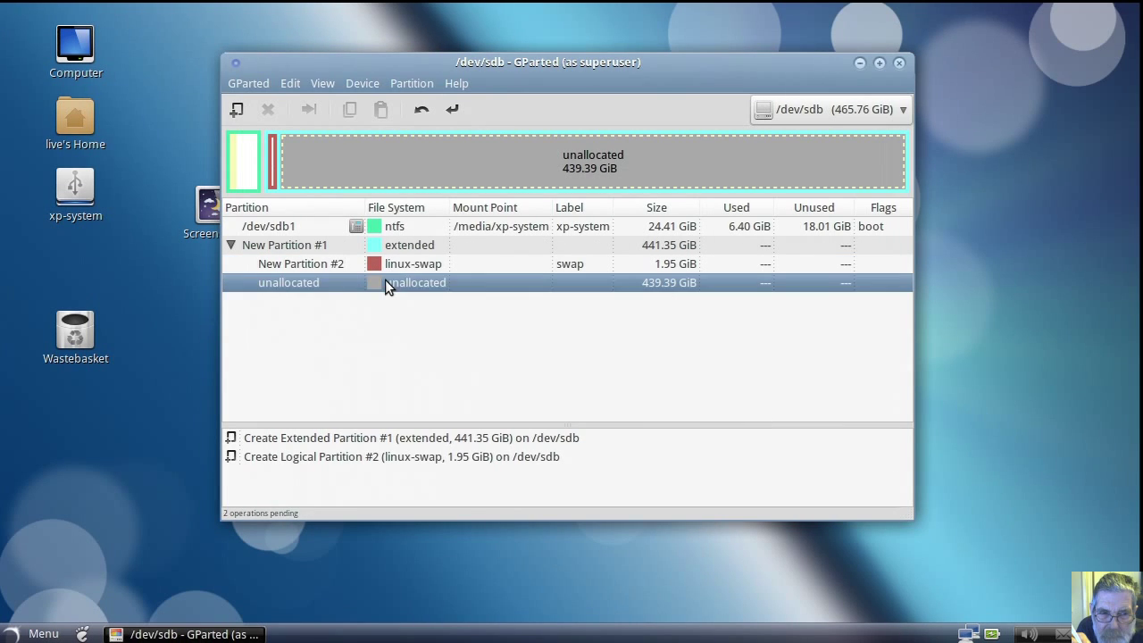
{"action": "right_click", "coordinate": [385, 280]}
{"action": "left_click", "coordinate": [402, 292]}
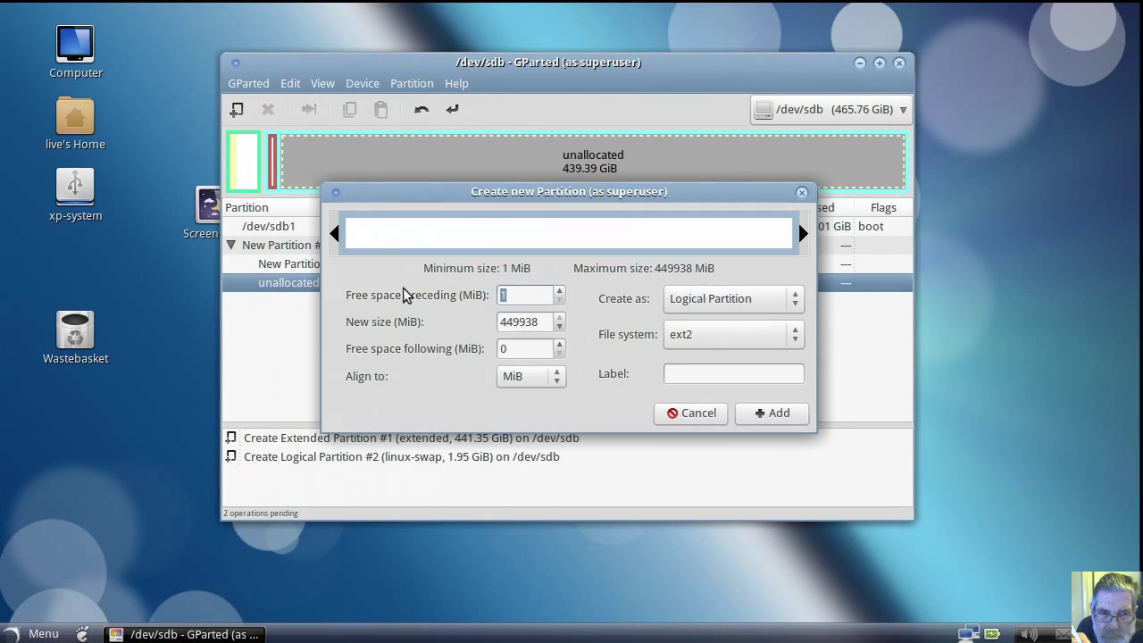
{"action": "double_click", "coordinate": [537, 323]}
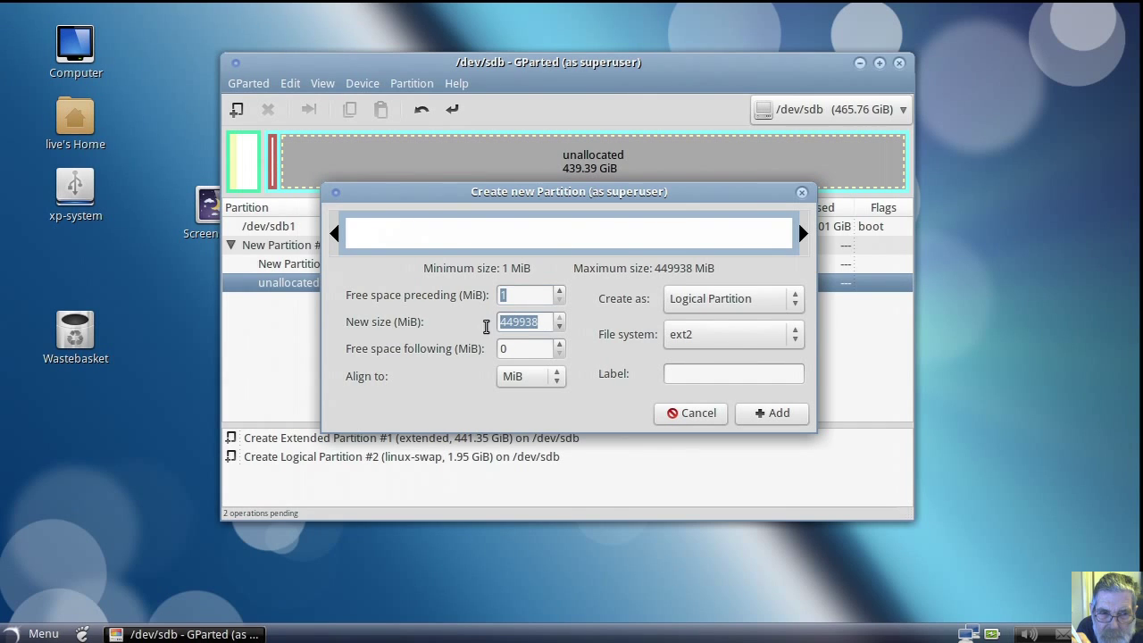
{"action": "type", "text": "20000"}
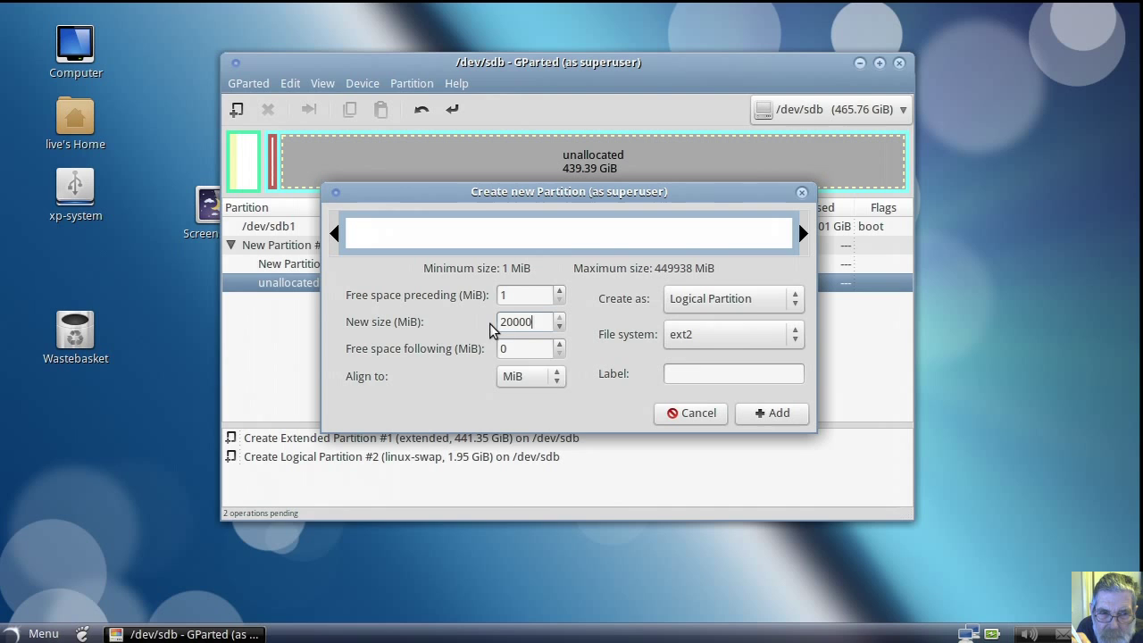
{"action": "left_click", "coordinate": [530, 349]}
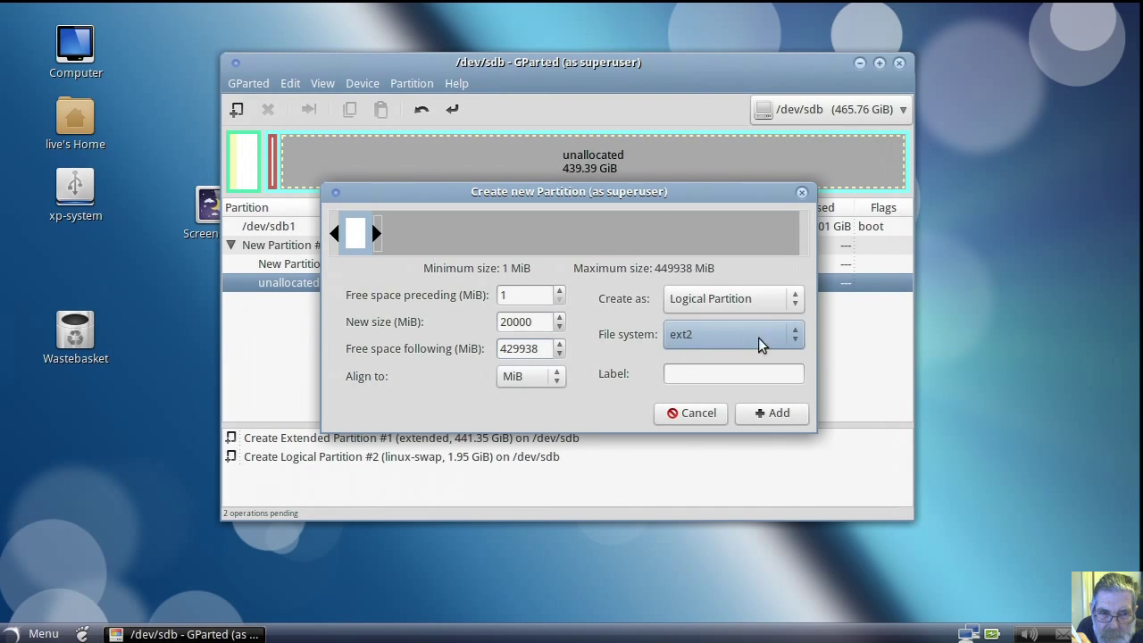
{"action": "left_click", "coordinate": [793, 340]}
{"action": "left_click", "coordinate": [757, 368]}
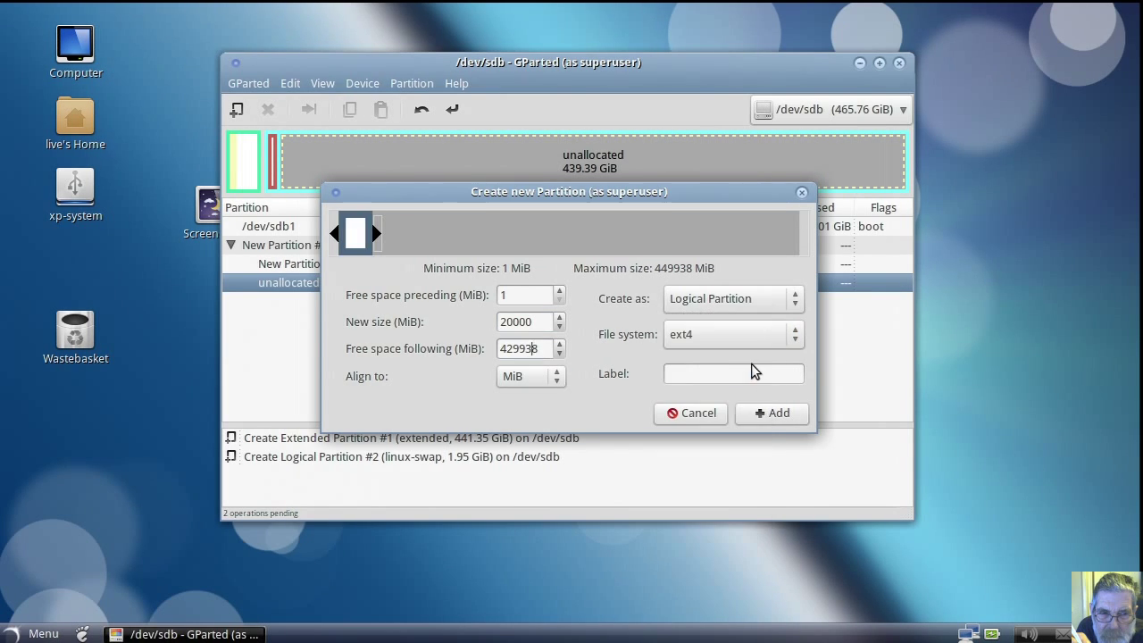
{"action": "left_click", "coordinate": [685, 376]}
{"action": "type", "text": "solu"}
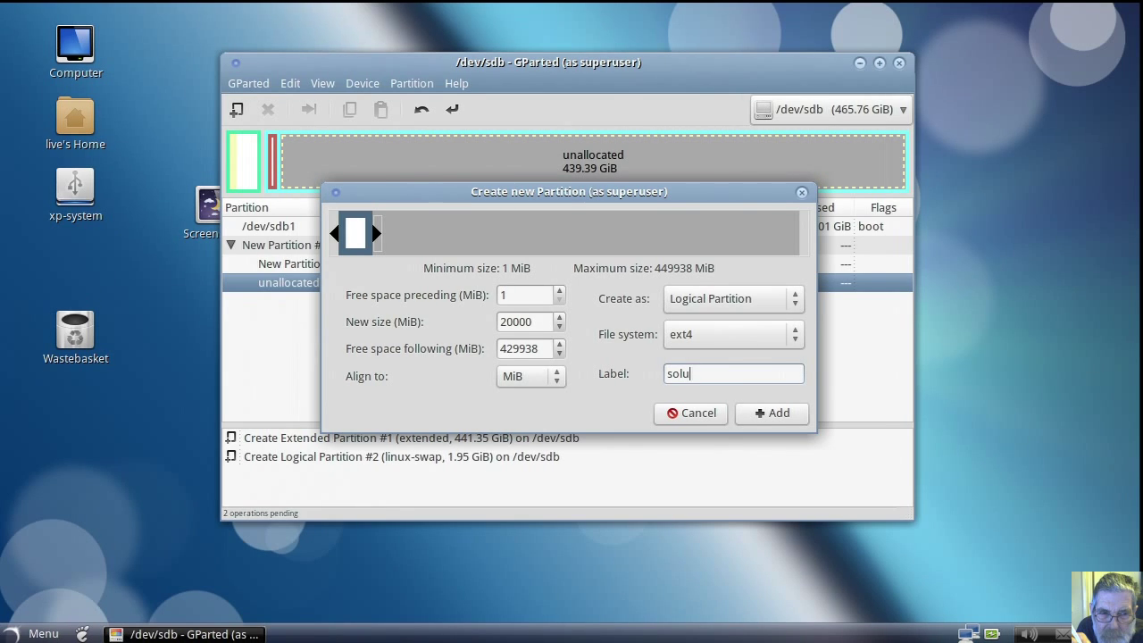
{"action": "type", "text": "s-gnome"}
{"action": "left_click", "coordinate": [750, 412]}
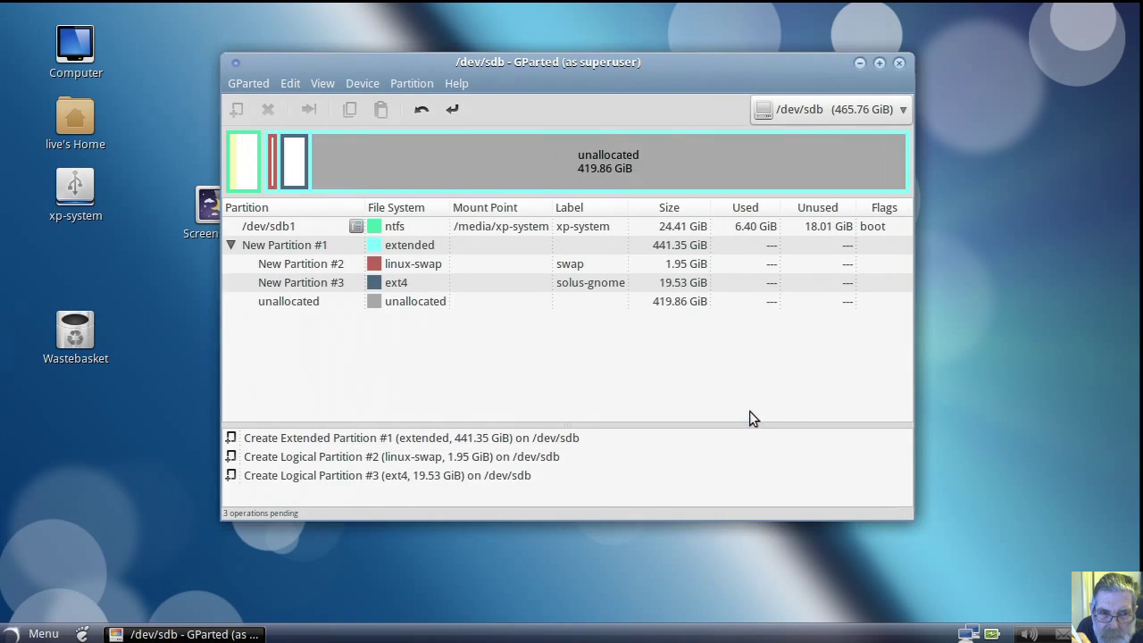
Step: Queue another 20000 MiB ext4 logical partition labelled solus-xfce4
{"action": "left_click", "coordinate": [449, 303]}
{"action": "right_click", "coordinate": [452, 299]}
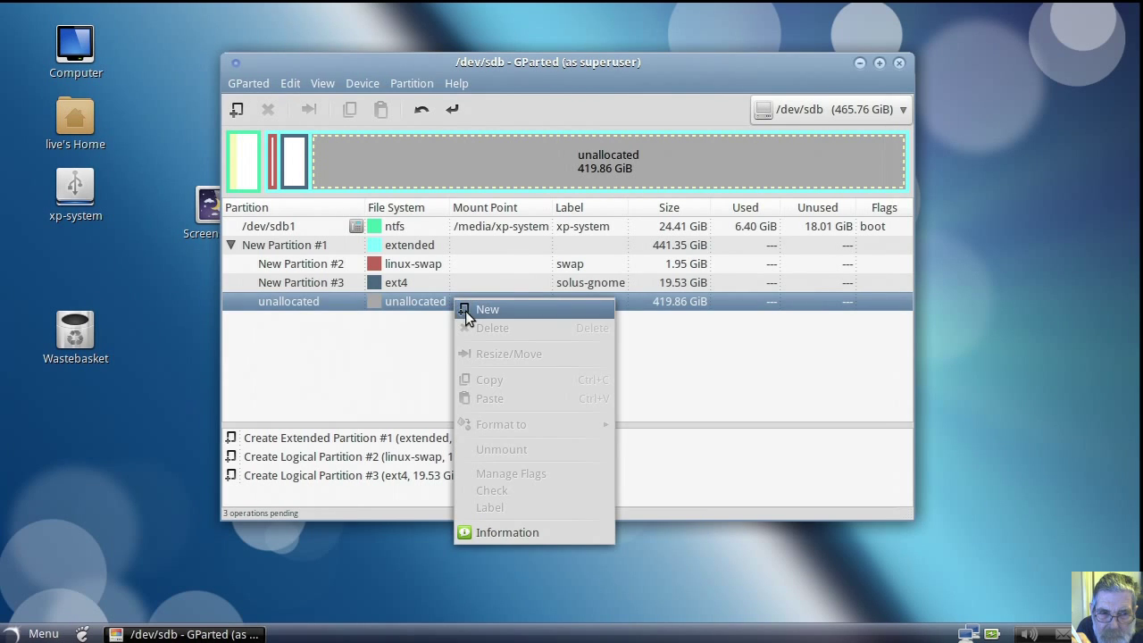
{"action": "left_click", "coordinate": [482, 309]}
{"action": "left_click_drag", "start_coordinate": [541, 322], "coordinate": [497, 325]}
{"action": "type", "text": "20000"}
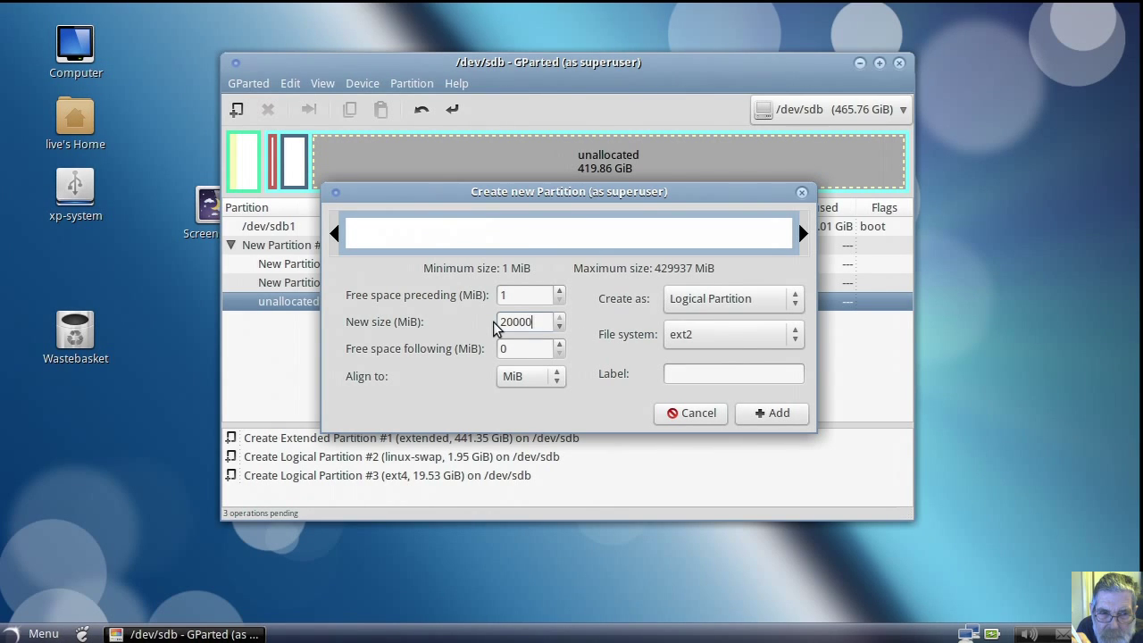
{"action": "left_click", "coordinate": [521, 348]}
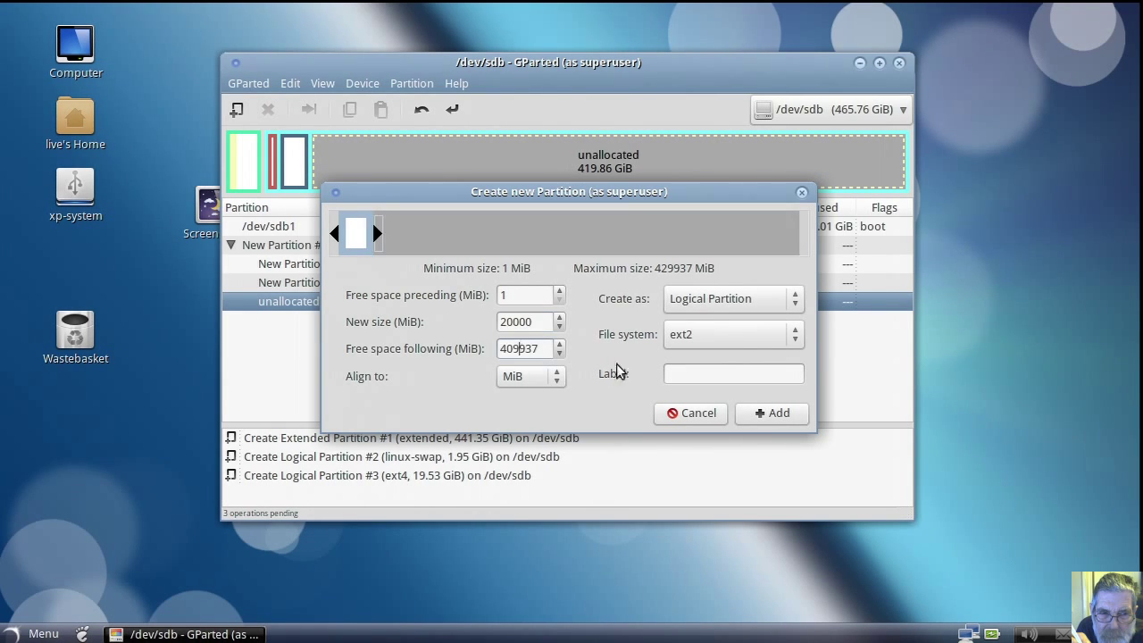
{"action": "left_click", "coordinate": [795, 344]}
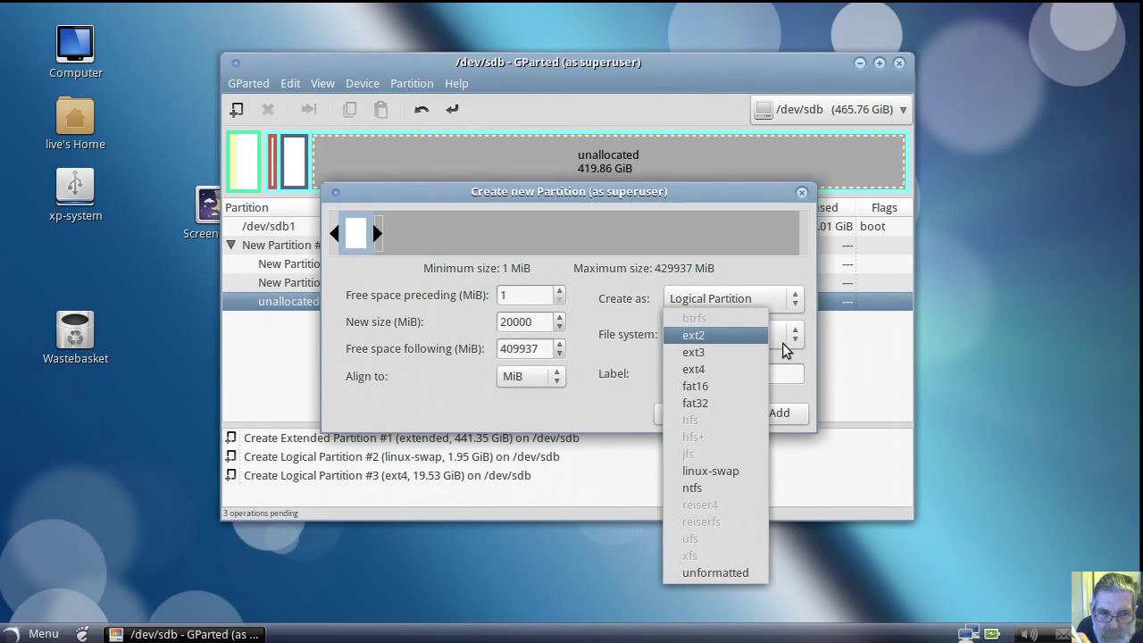
{"action": "left_click", "coordinate": [751, 371]}
{"action": "left_click", "coordinate": [702, 376]}
{"action": "type", "text": "solu"}
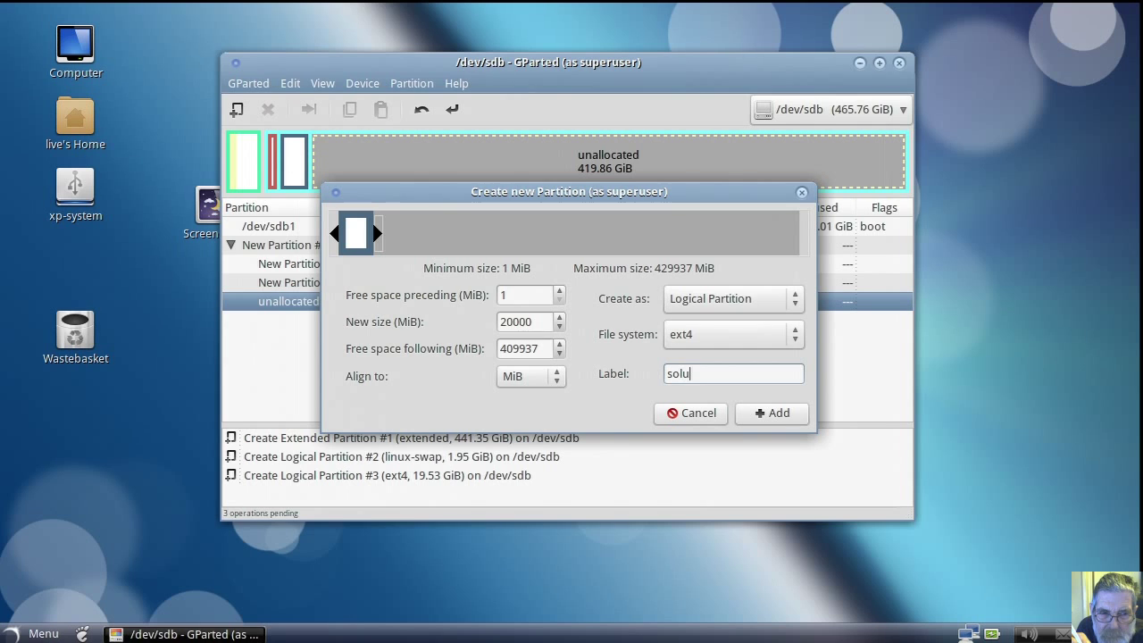
{"action": "type", "text": "s-xfce4"}
{"action": "left_click", "coordinate": [763, 413]}
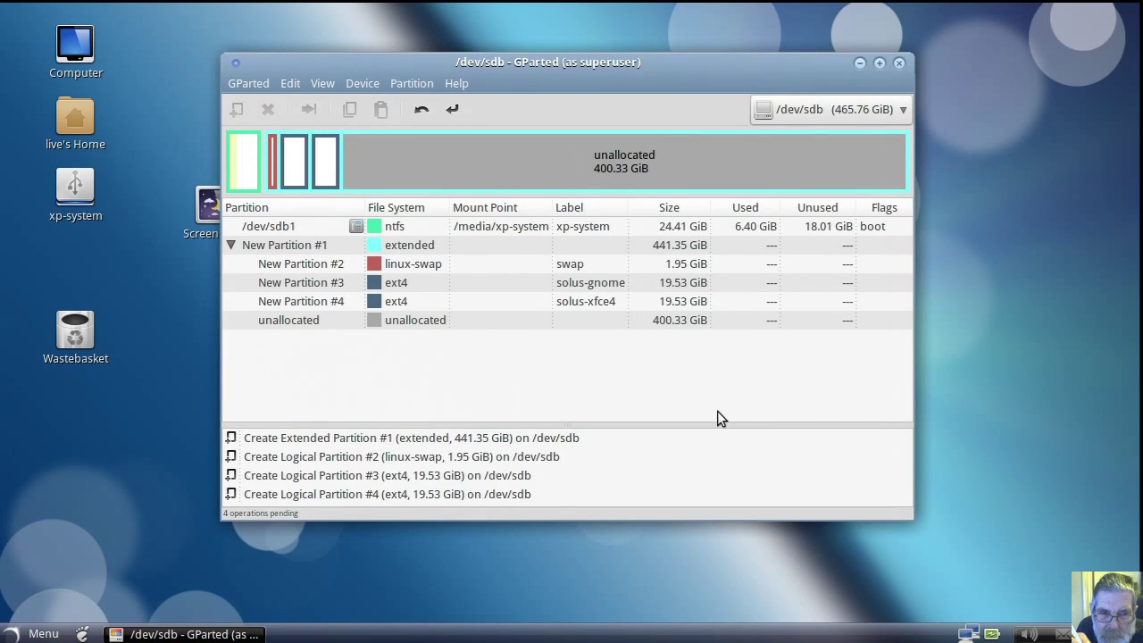
Step: Fill the remaining free space with an ntfs logical partition labelled 500-data
{"action": "left_click", "coordinate": [444, 319]}
{"action": "right_click", "coordinate": [444, 319]}
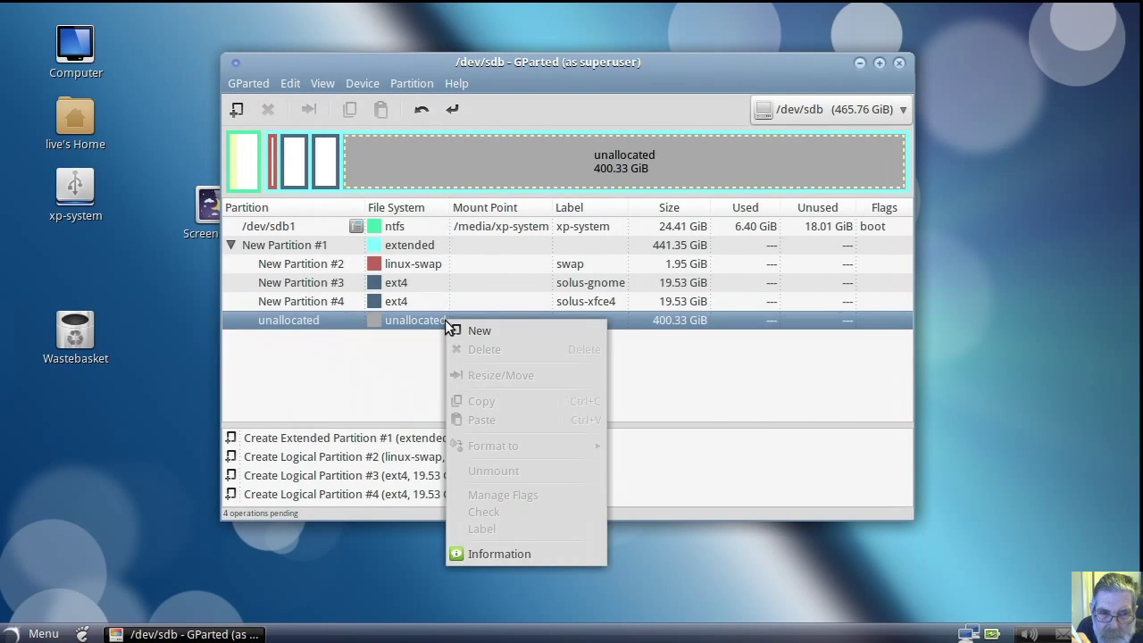
{"action": "left_click", "coordinate": [465, 332]}
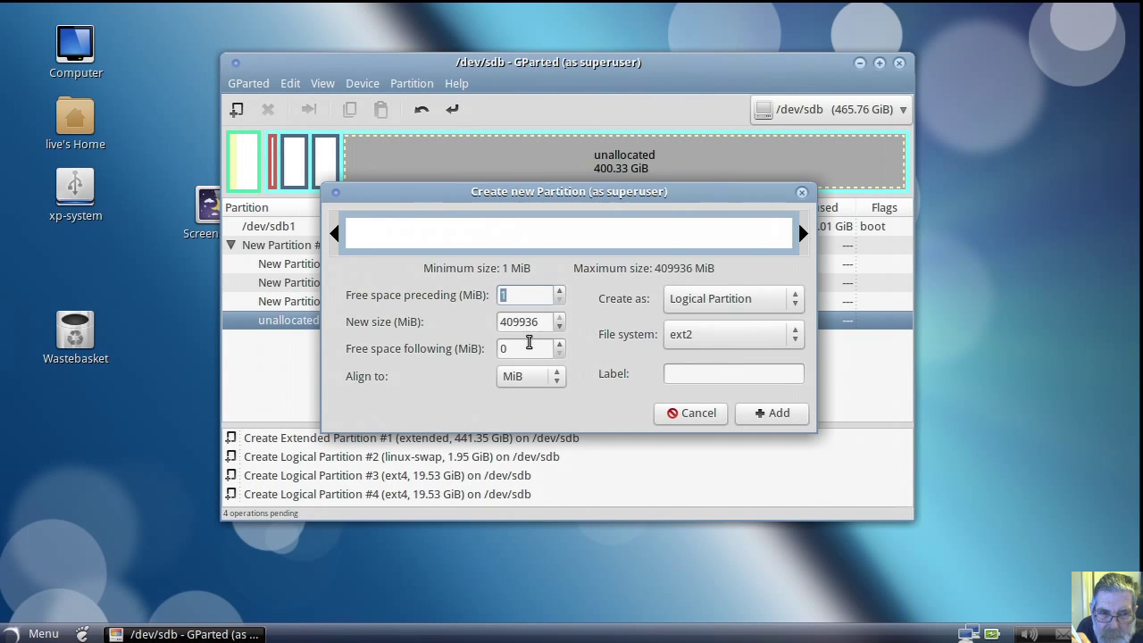
{"action": "left_click", "coordinate": [798, 339]}
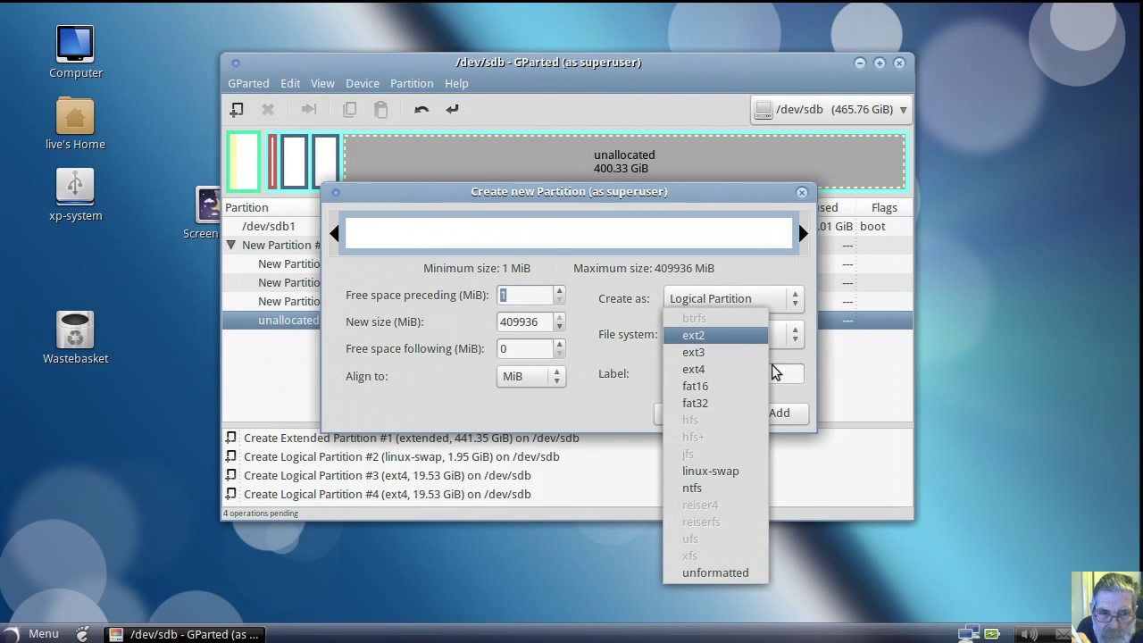
{"action": "left_click", "coordinate": [733, 489]}
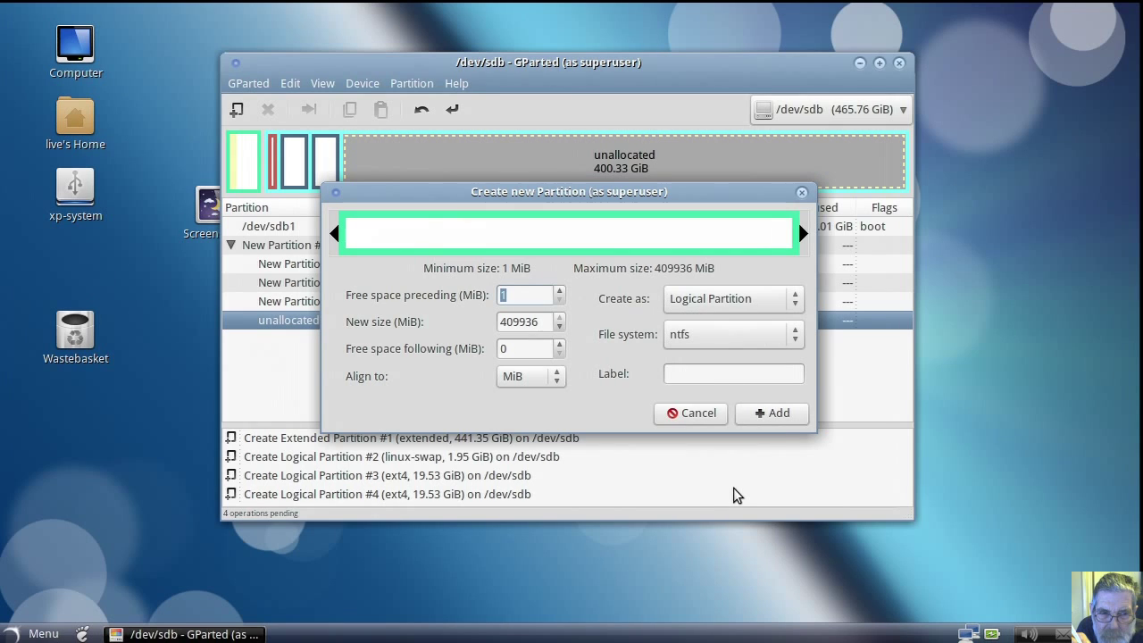
{"action": "left_click", "coordinate": [699, 373]}
{"action": "type", "text": "500-da"}
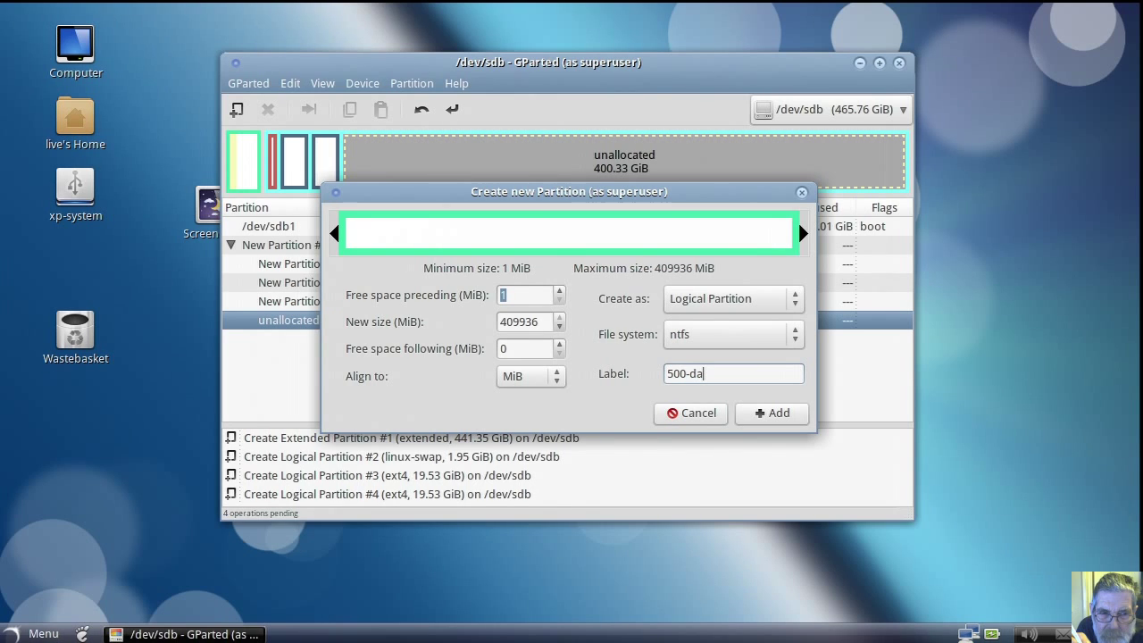
{"action": "type", "text": "ta"}
{"action": "left_click", "coordinate": [754, 413]}
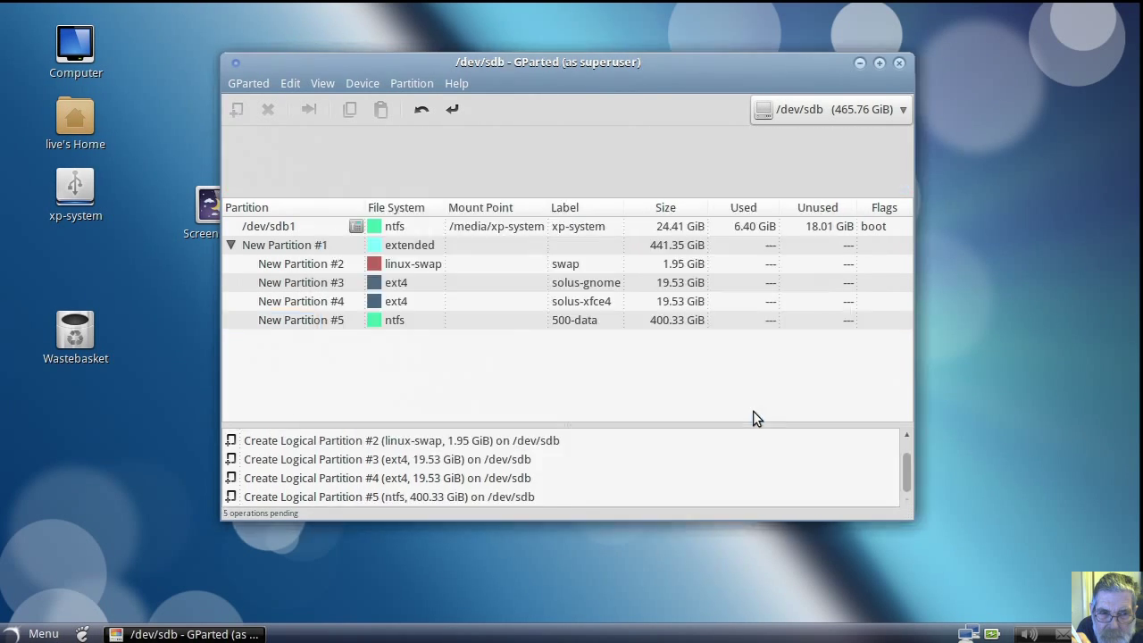
Step: Apply all five queued operations, close the summary, and select /dev/sdb6
{"action": "left_click", "coordinate": [454, 111]}
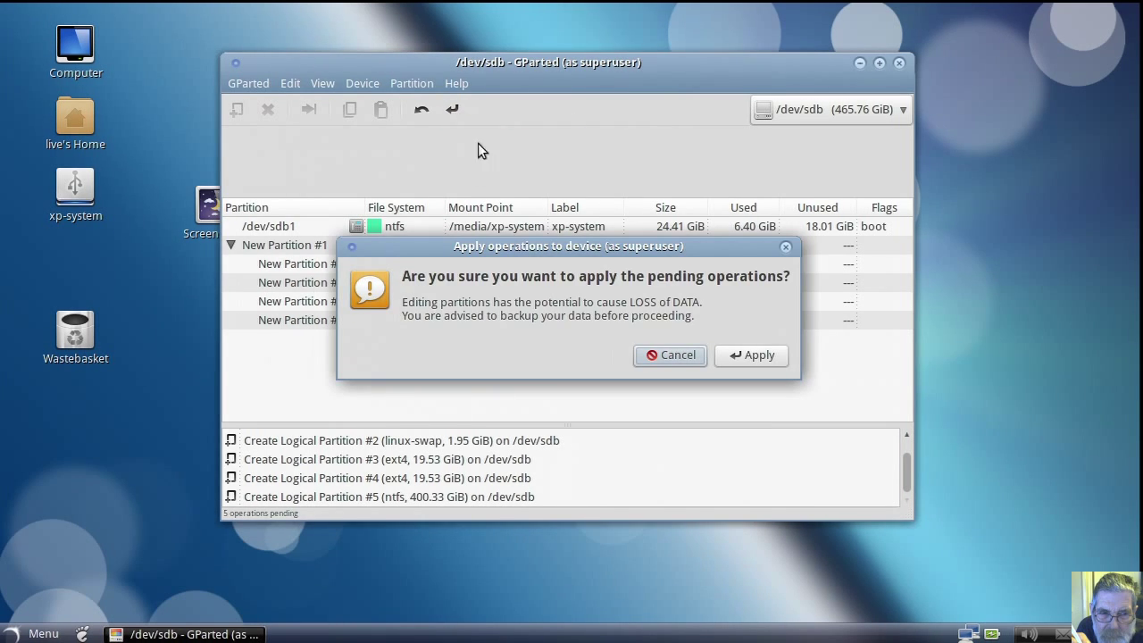
{"action": "left_click", "coordinate": [742, 354]}
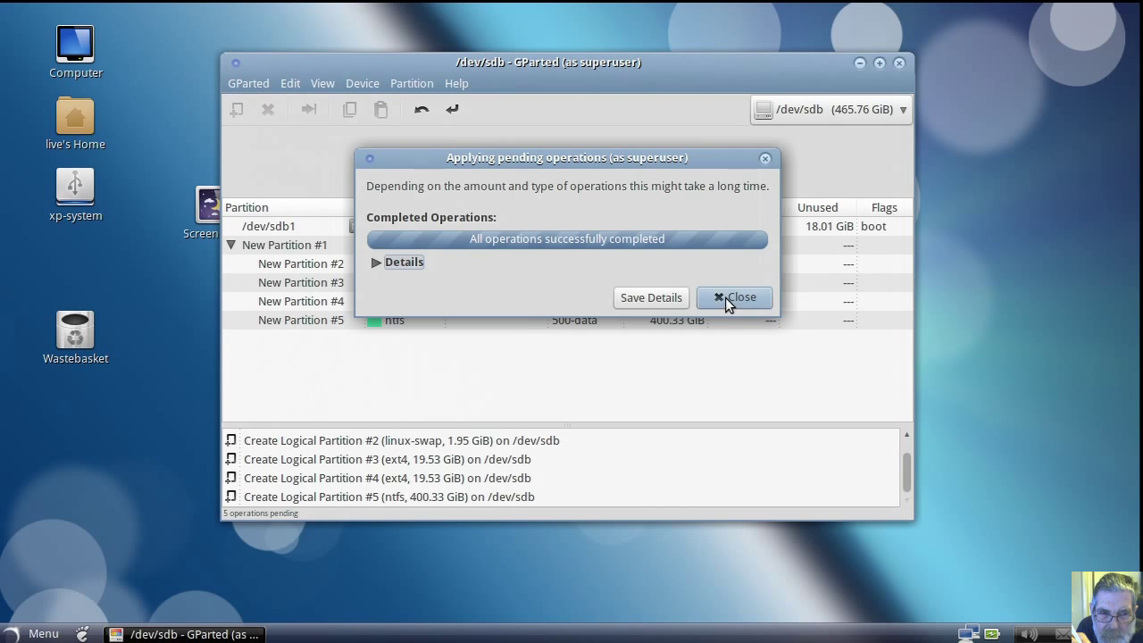
{"action": "left_click", "coordinate": [734, 297]}
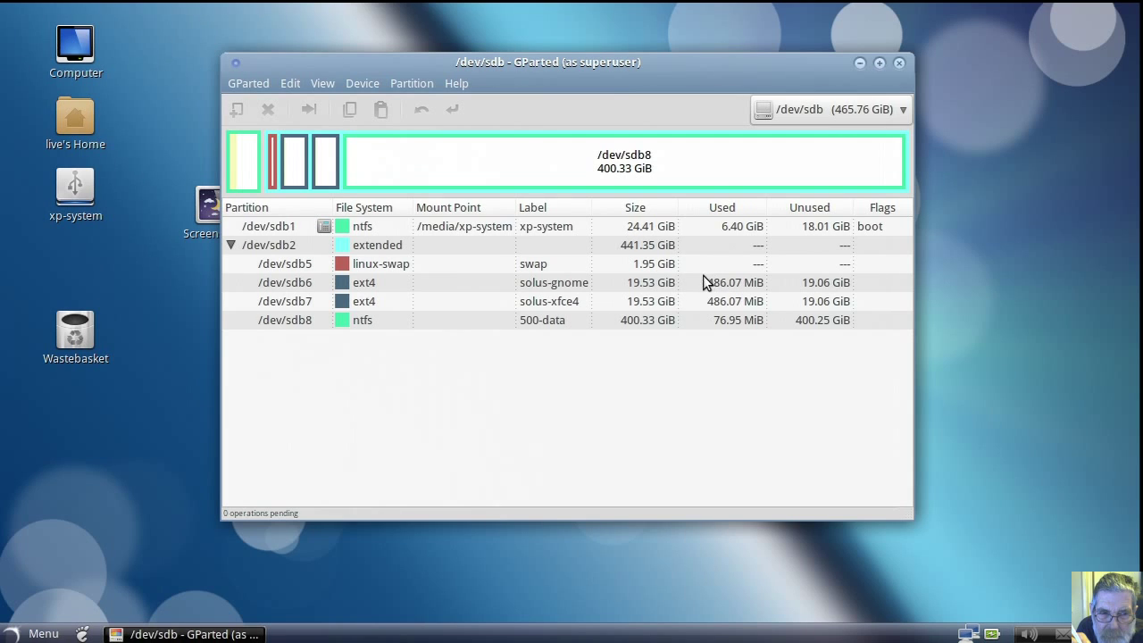
{"action": "left_click", "coordinate": [322, 280]}
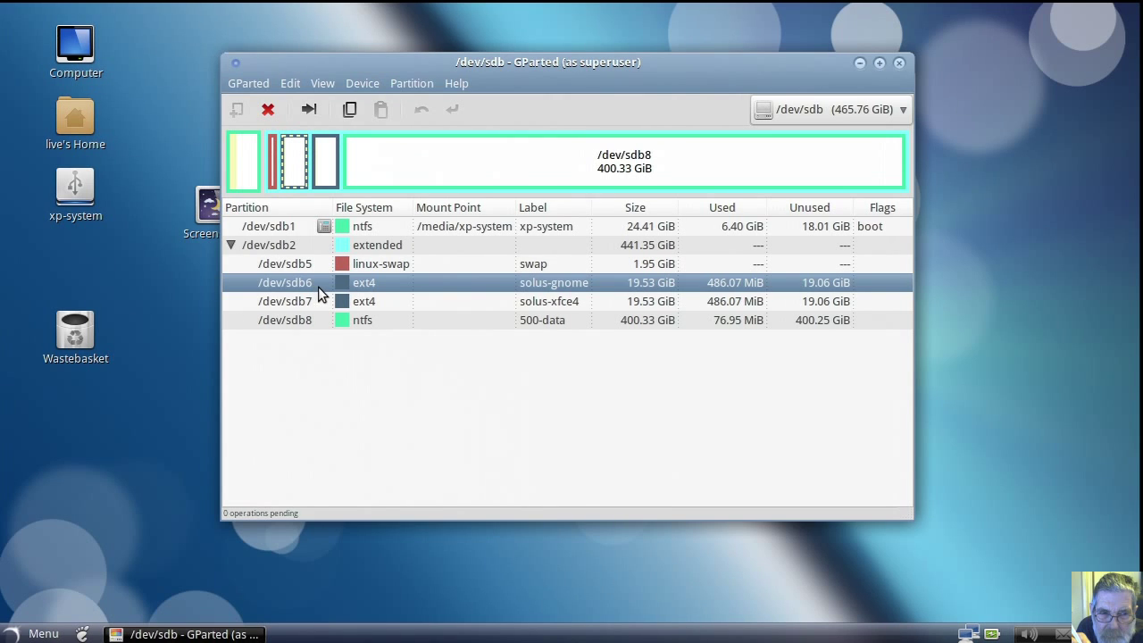
Step: Close GParted, launch the SolusOS installer and choose English (United Kingdom)
{"action": "left_click", "coordinate": [898, 64]}
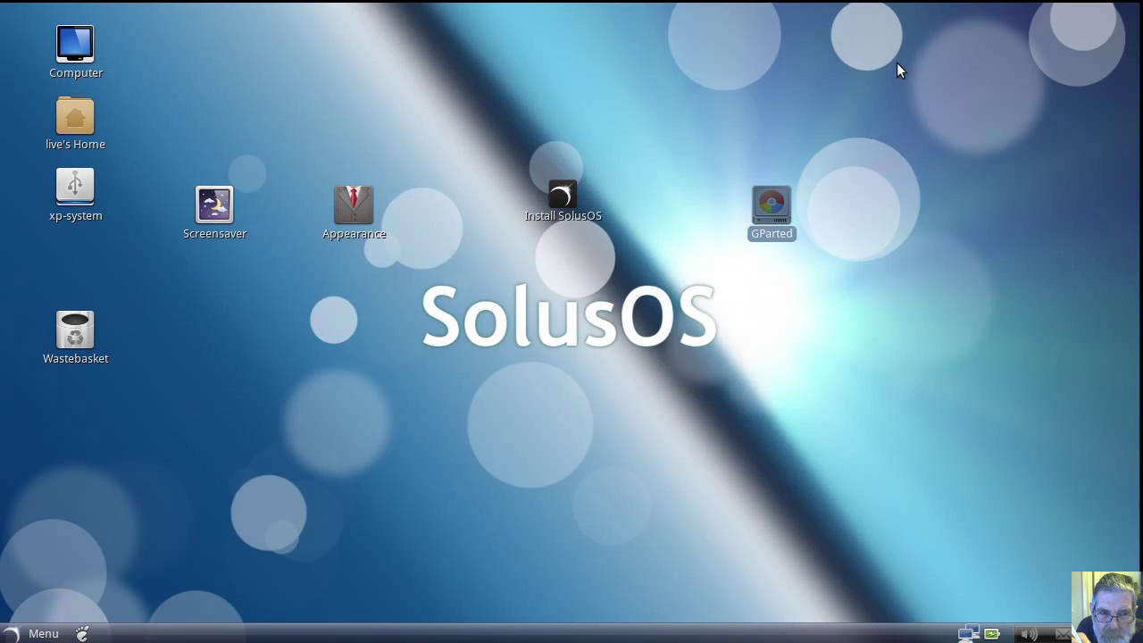
{"action": "double_click", "coordinate": [559, 191]}
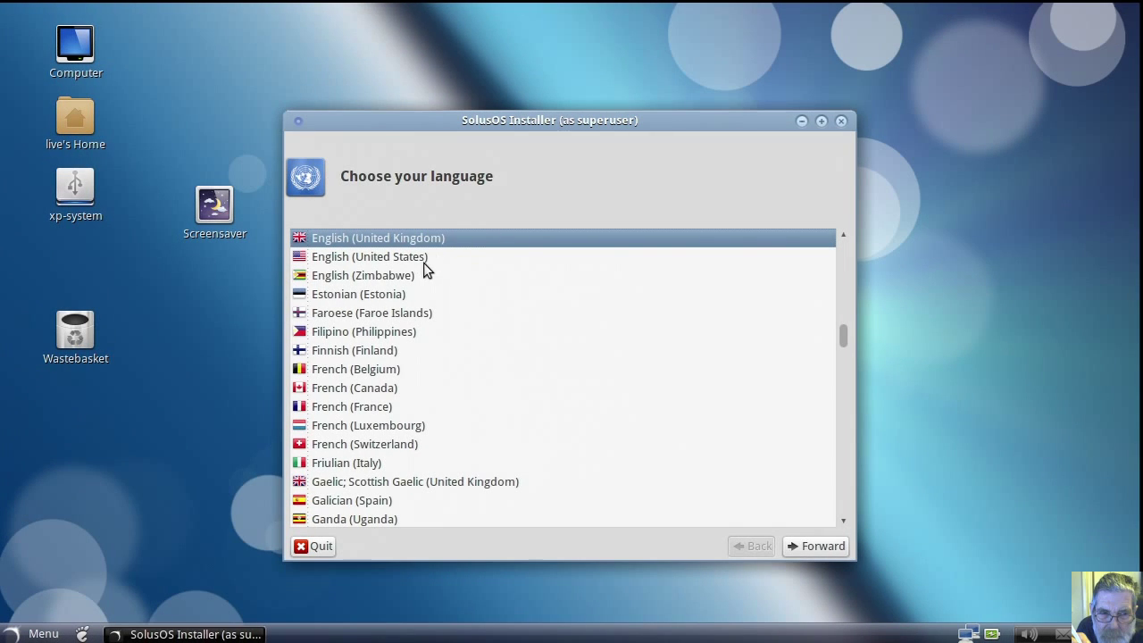
{"action": "left_click", "coordinate": [428, 260]}
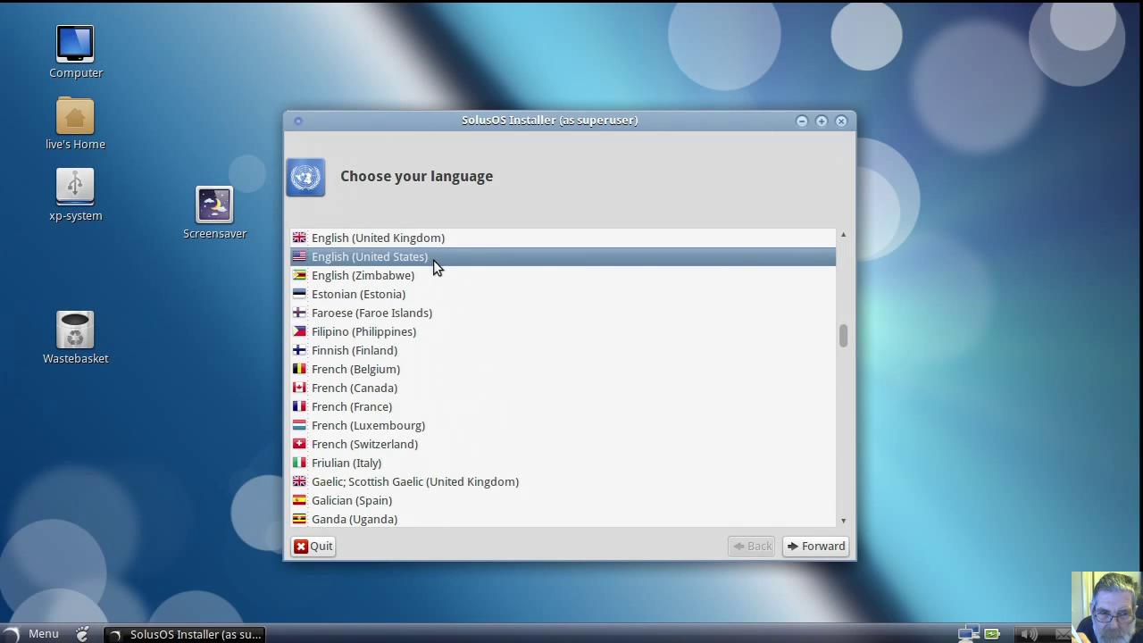
{"action": "left_click", "coordinate": [375, 409]}
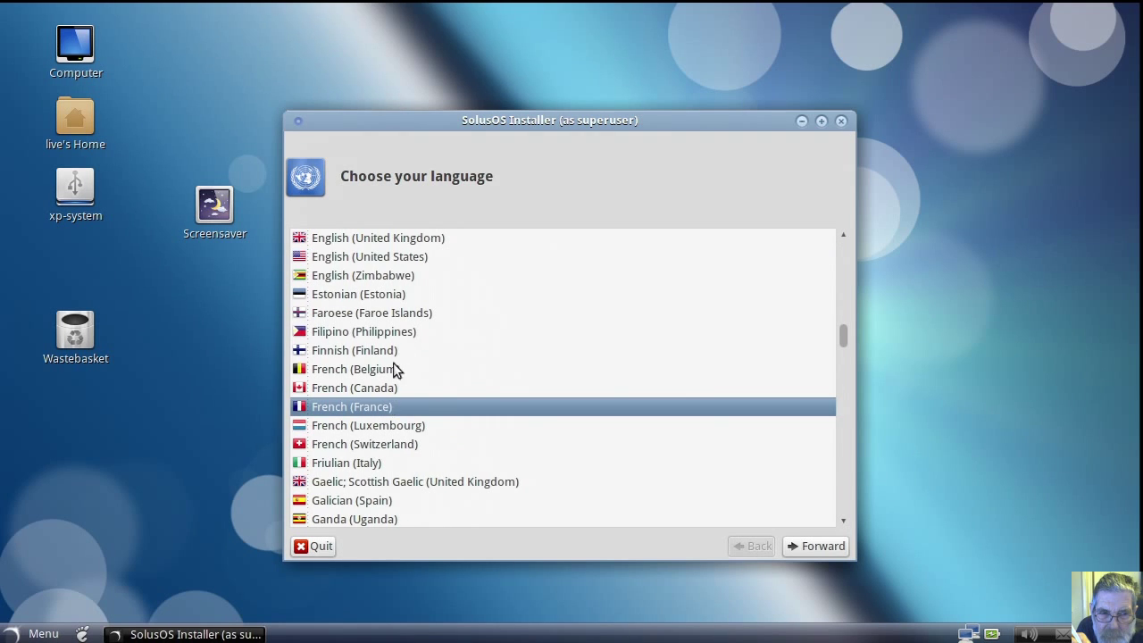
{"action": "left_click", "coordinate": [393, 244]}
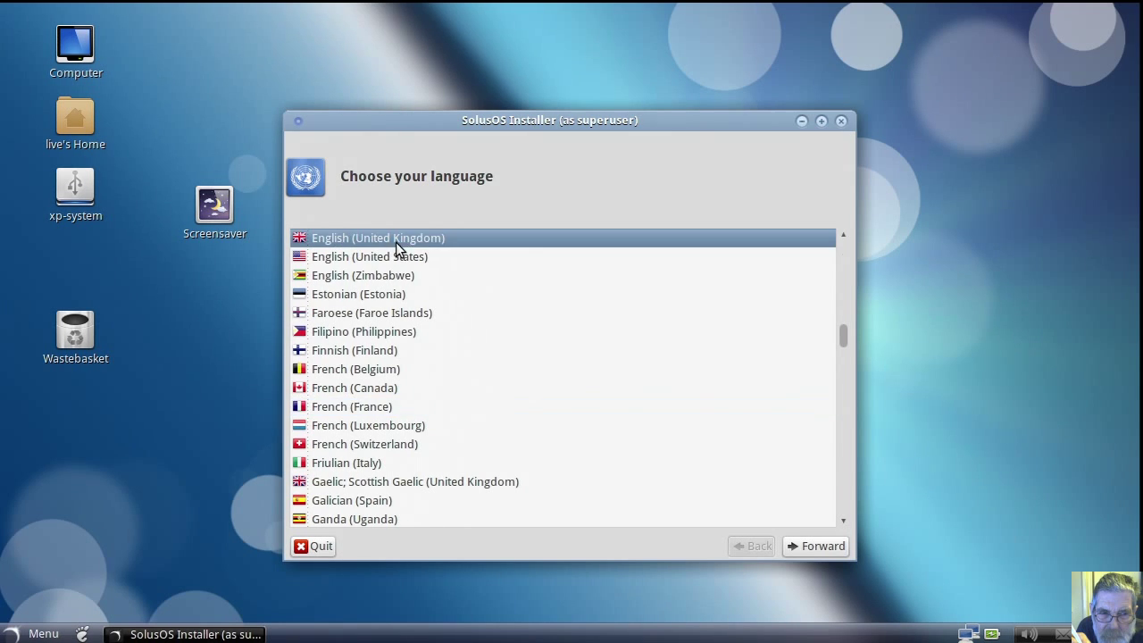
Step: Accept the Europe/London timezone and United Kingdom keyboard layout
{"action": "left_click", "coordinate": [811, 546]}
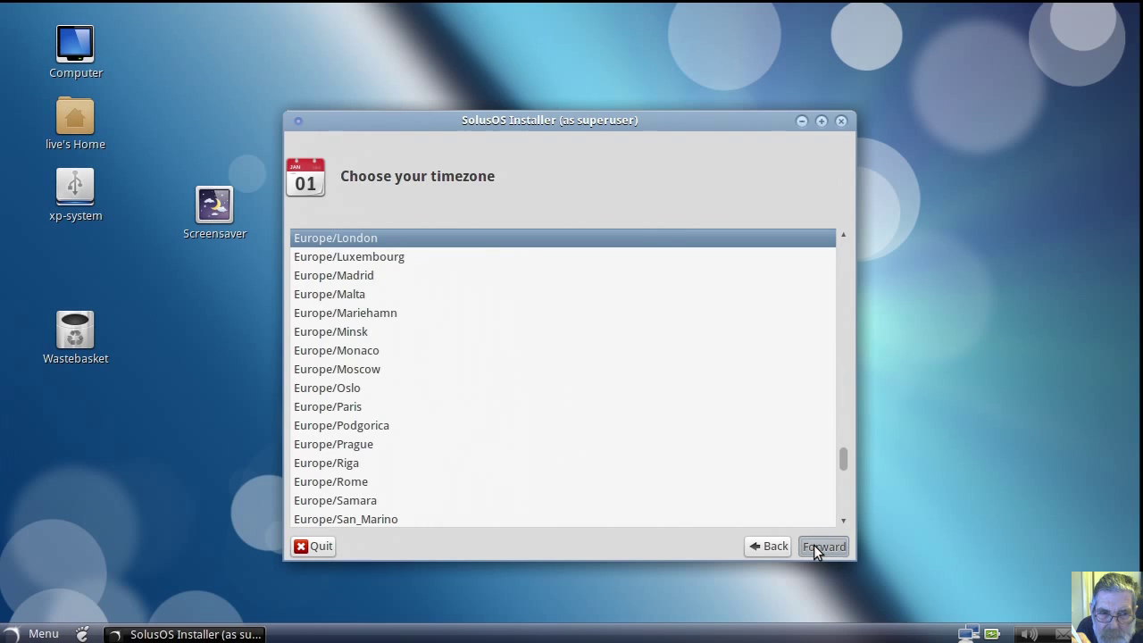
{"action": "left_click", "coordinate": [814, 546]}
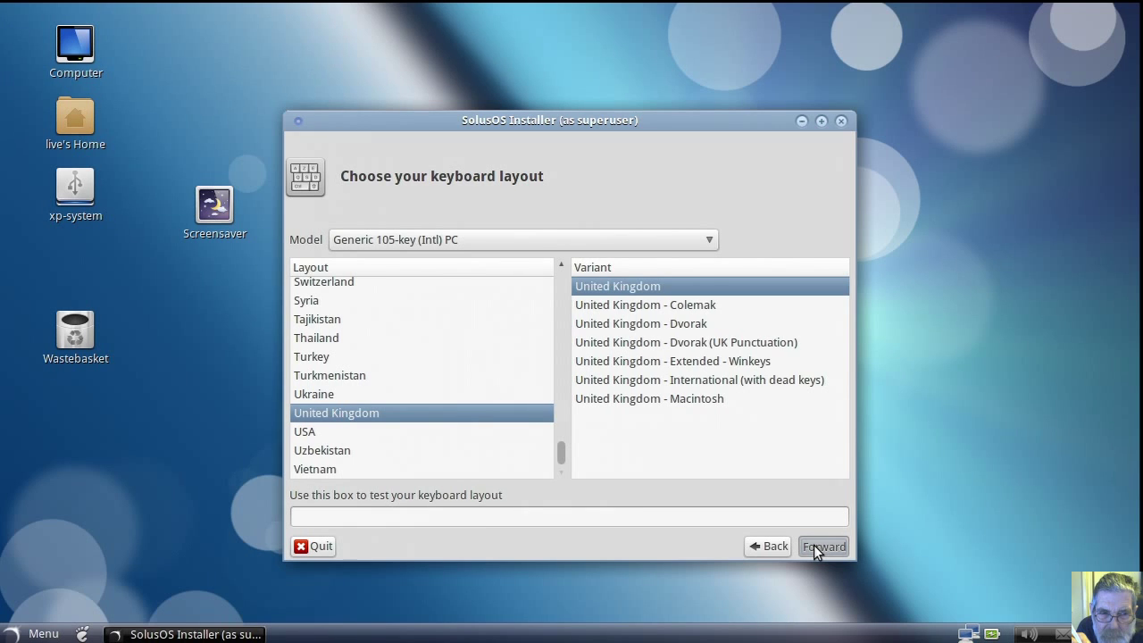
{"action": "left_click", "coordinate": [813, 545]}
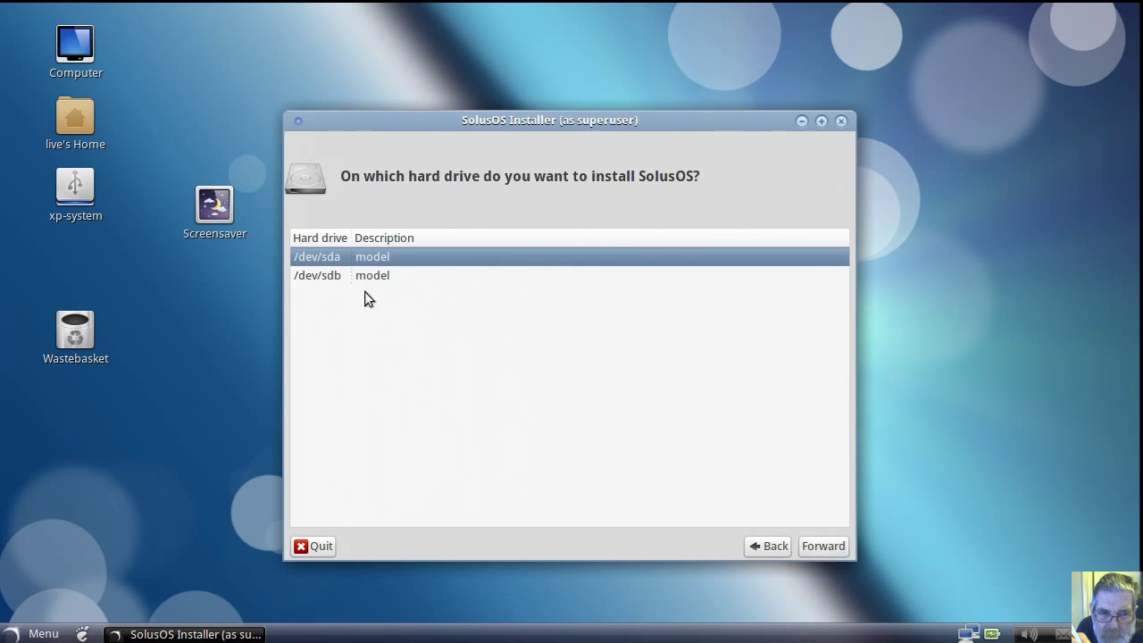
Step: Choose /dev/sdb as the install drive and select partition /dev/sdb6
{"action": "left_click", "coordinate": [319, 277]}
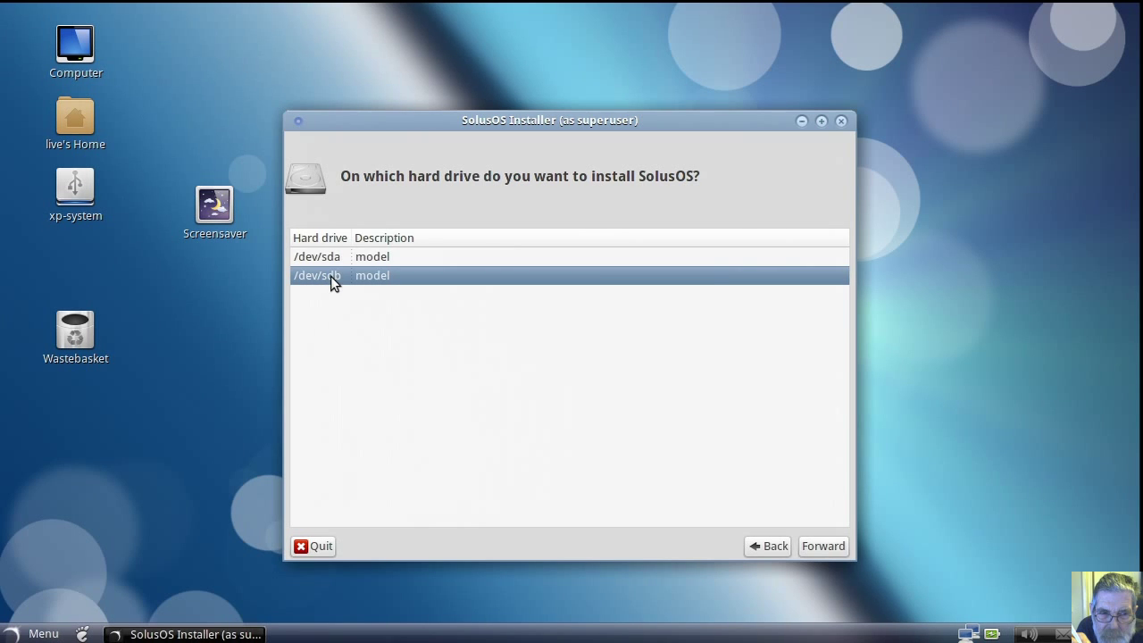
{"action": "left_click", "coordinate": [816, 548]}
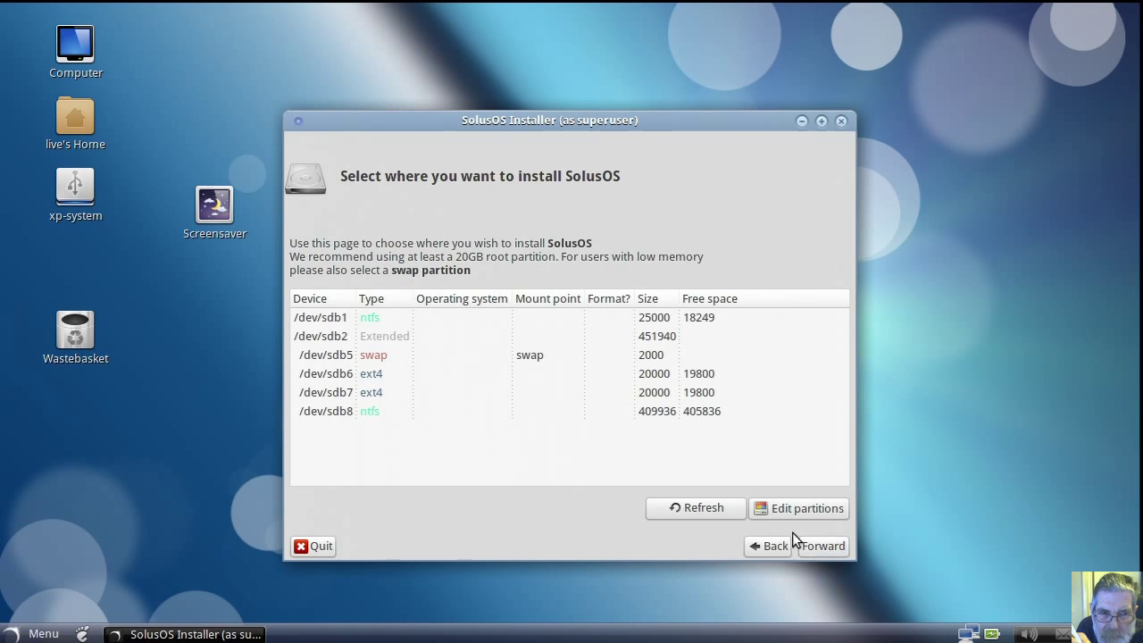
{"action": "left_click", "coordinate": [447, 375]}
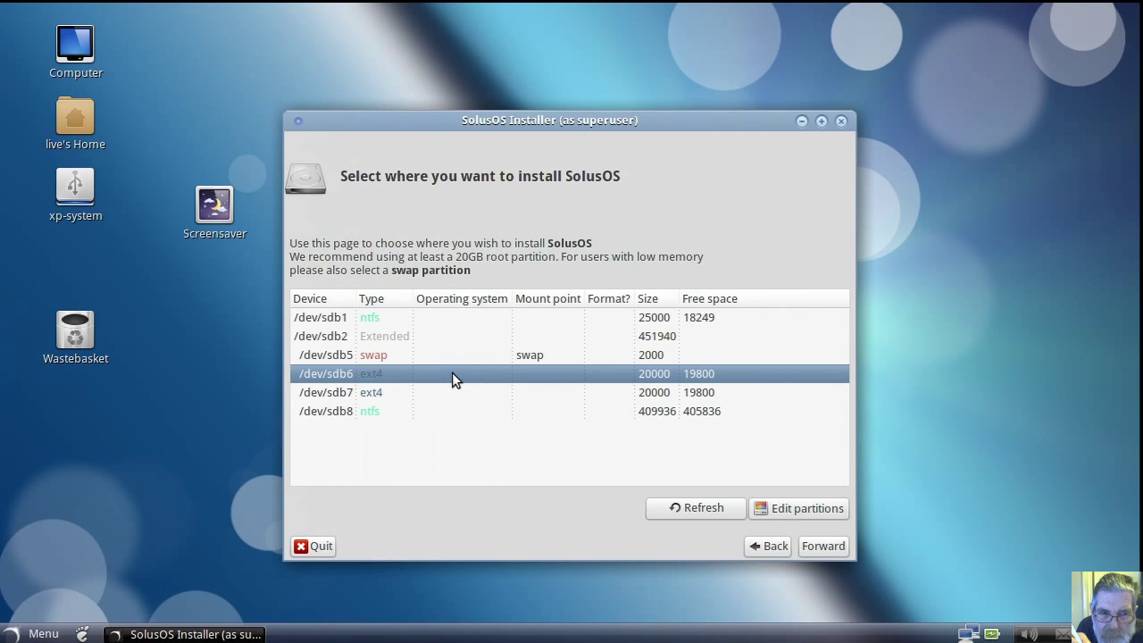
Step: Set /dev/sdb6 to mount at / and be formatted as ext4
{"action": "right_click", "coordinate": [452, 378]}
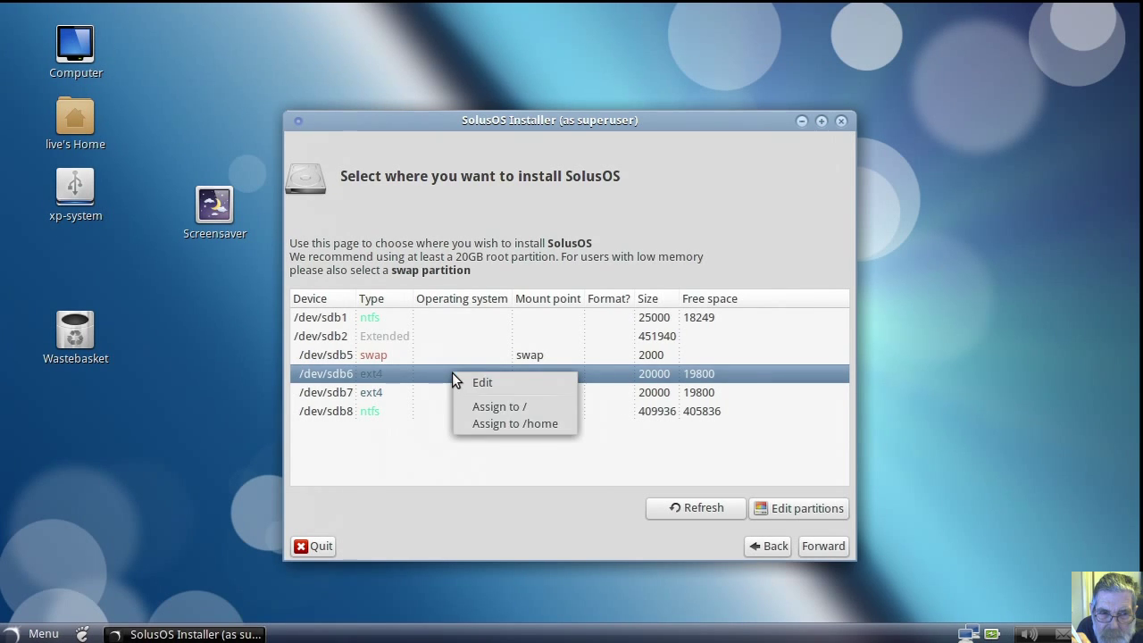
{"action": "left_click", "coordinate": [469, 380]}
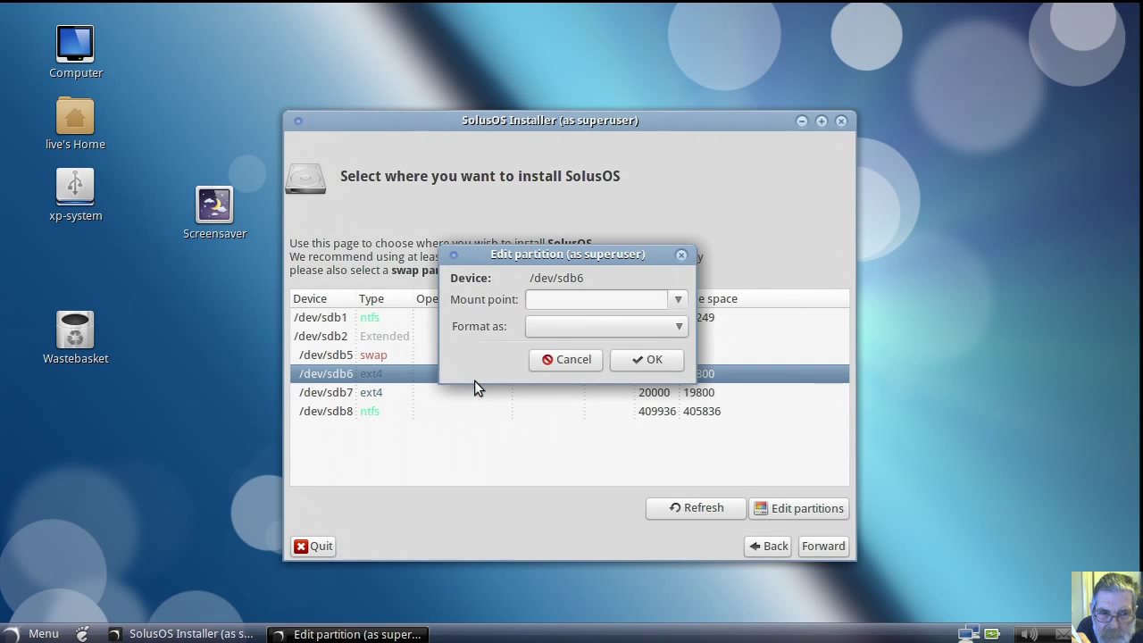
{"action": "left_click", "coordinate": [678, 301]}
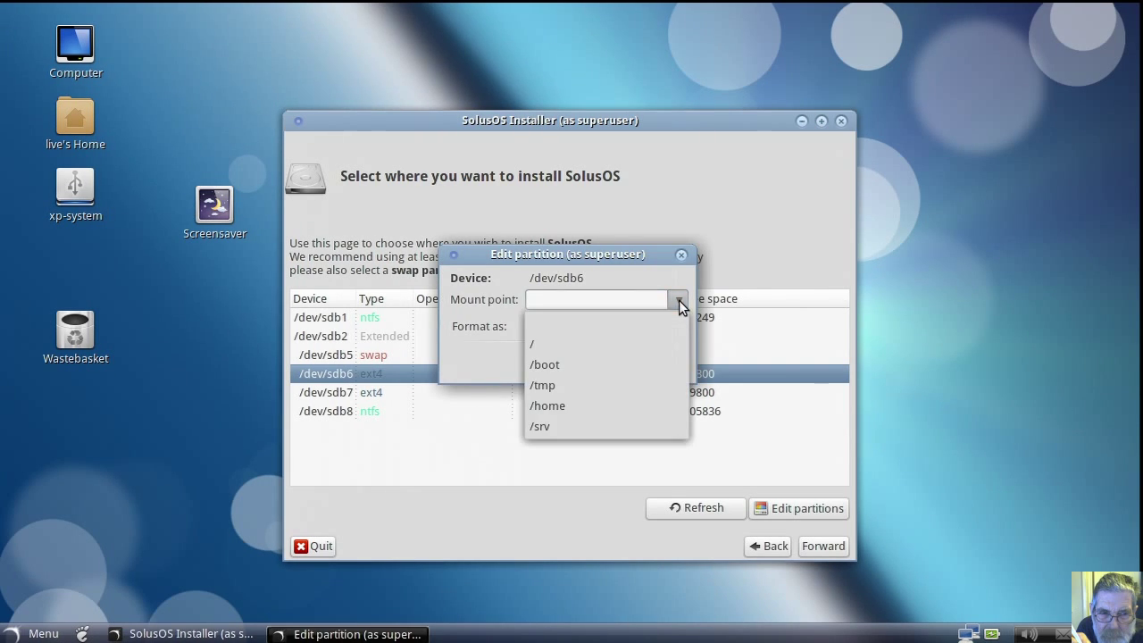
{"action": "left_click", "coordinate": [666, 335]}
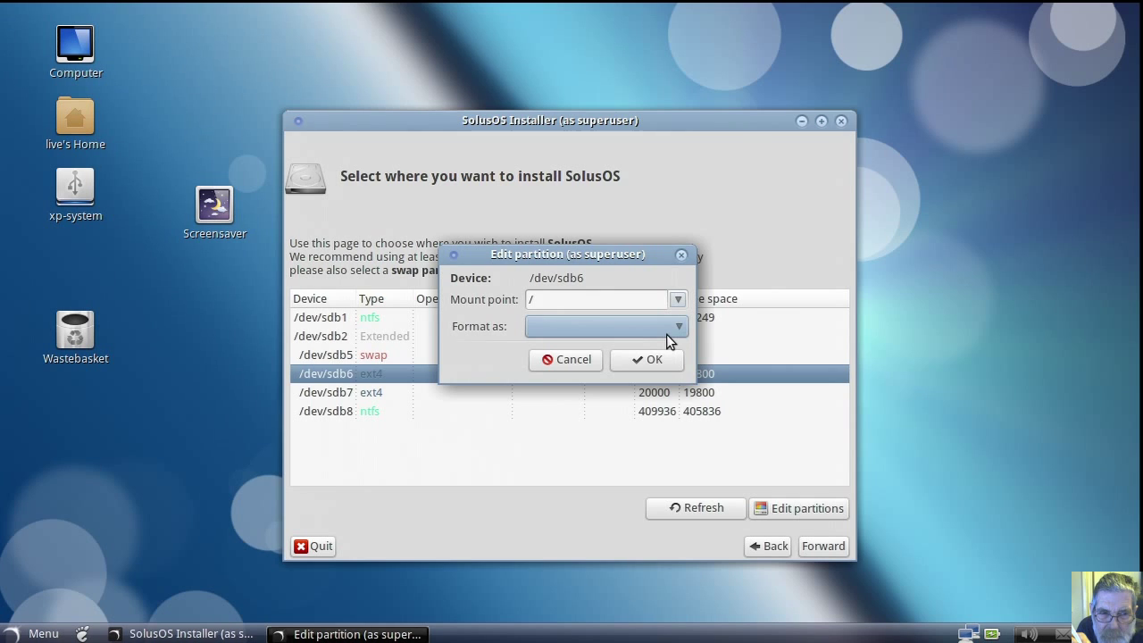
{"action": "left_click", "coordinate": [678, 326]}
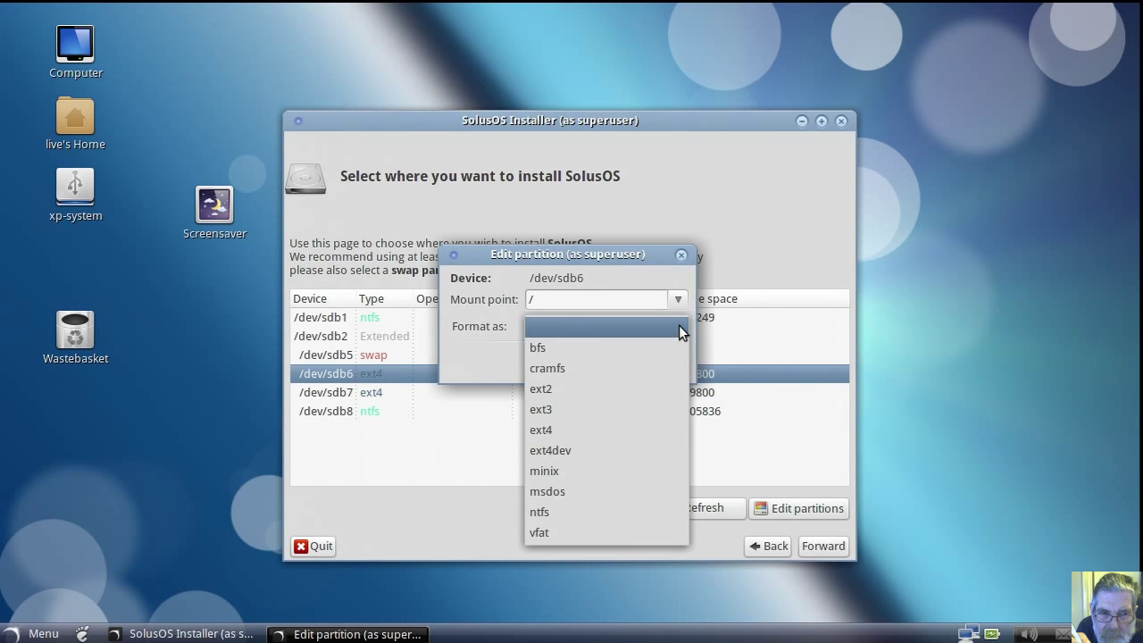
{"action": "left_click", "coordinate": [637, 426]}
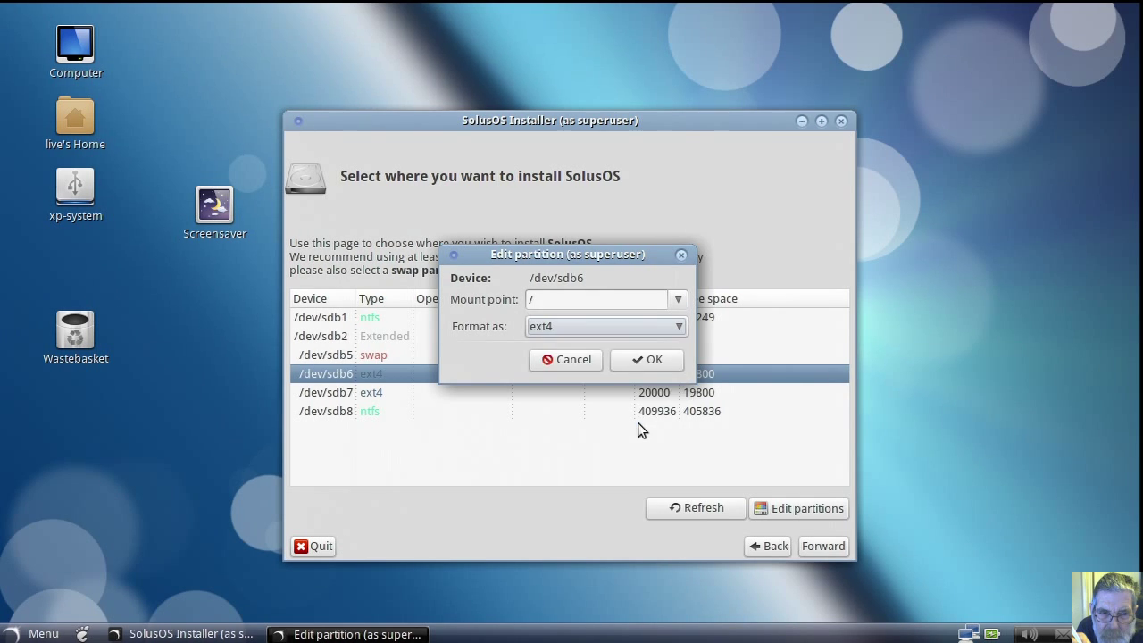
{"action": "left_click", "coordinate": [651, 360]}
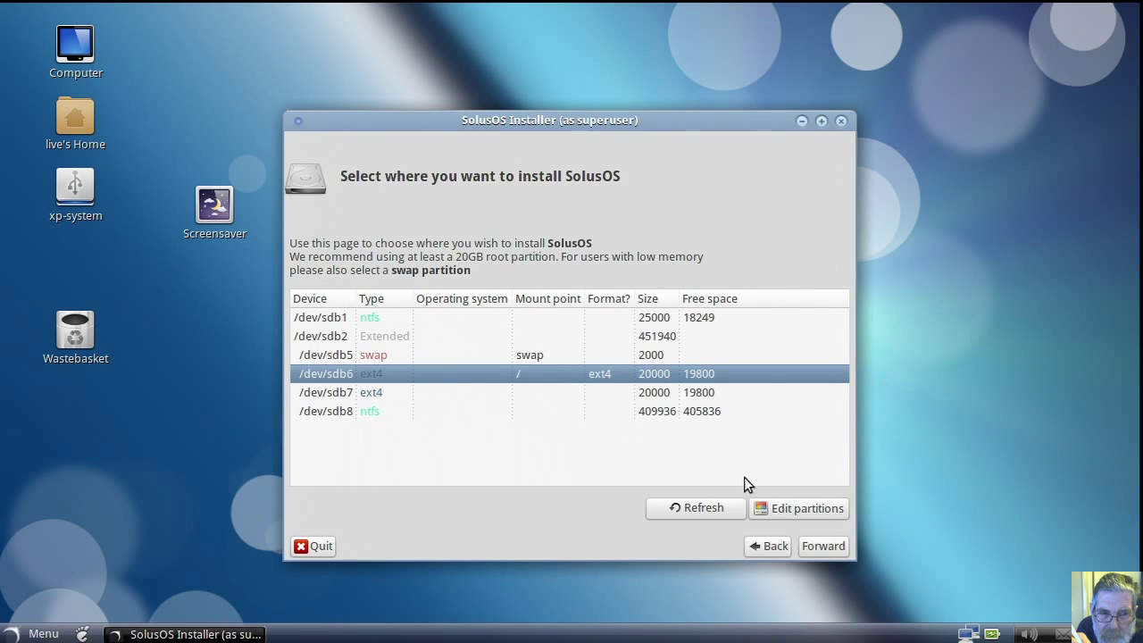
Step: Enter the full name and type the account password twice
{"action": "left_click", "coordinate": [816, 545]}
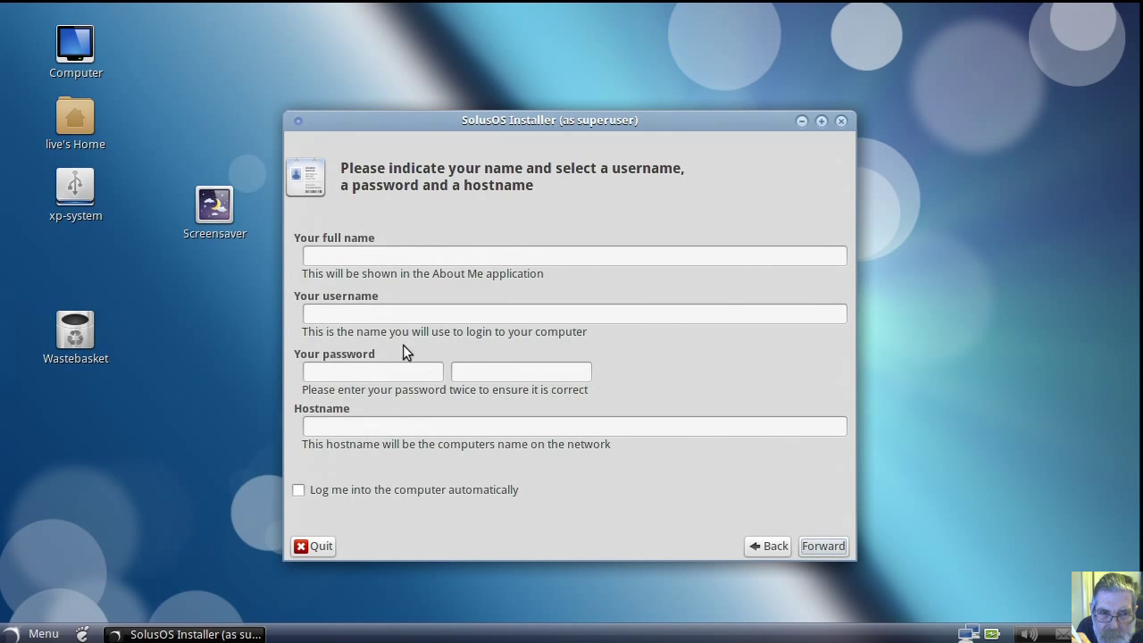
{"action": "left_click", "coordinate": [361, 255]}
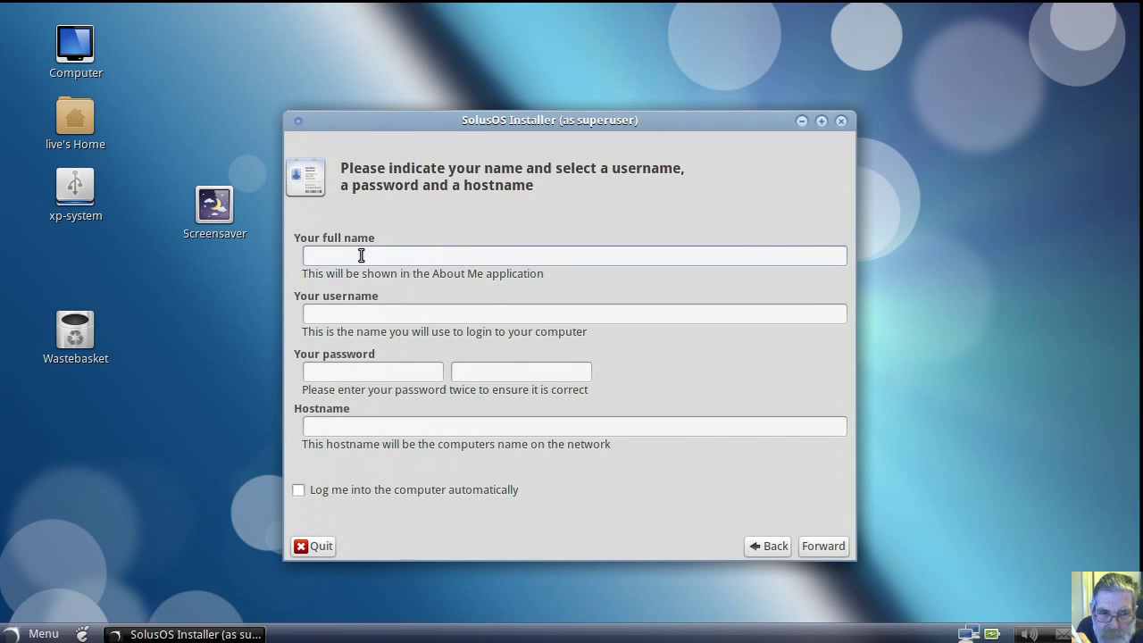
{"action": "type", "text": "user"}
{"action": "key", "text": "Tab"}
{"action": "key", "text": "Tab"}
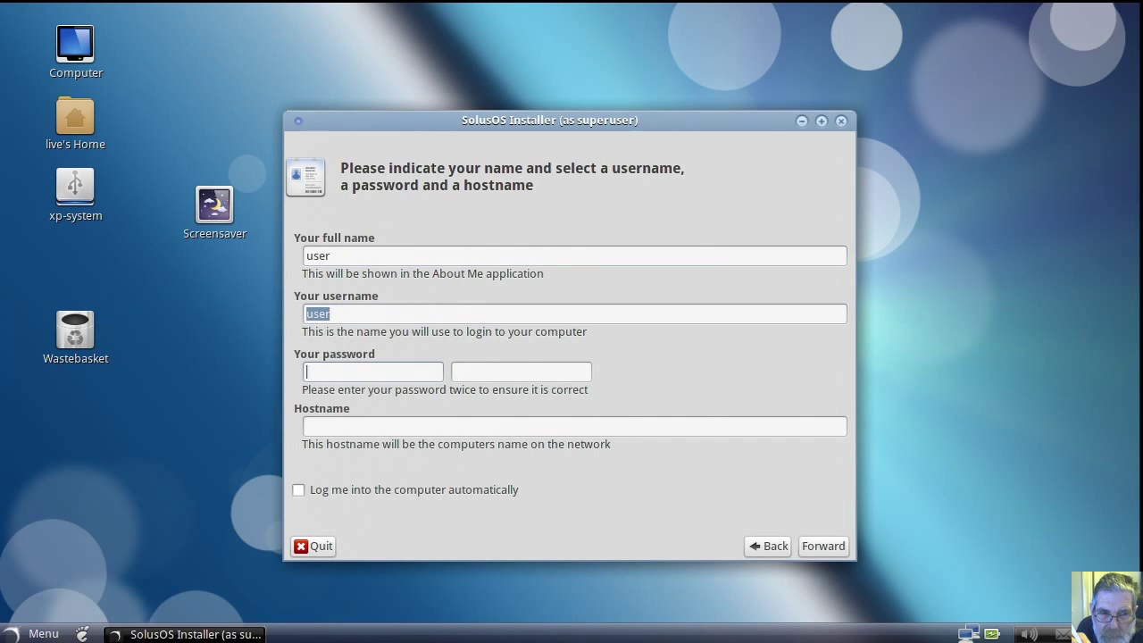
{"action": "type", "text": "123"}
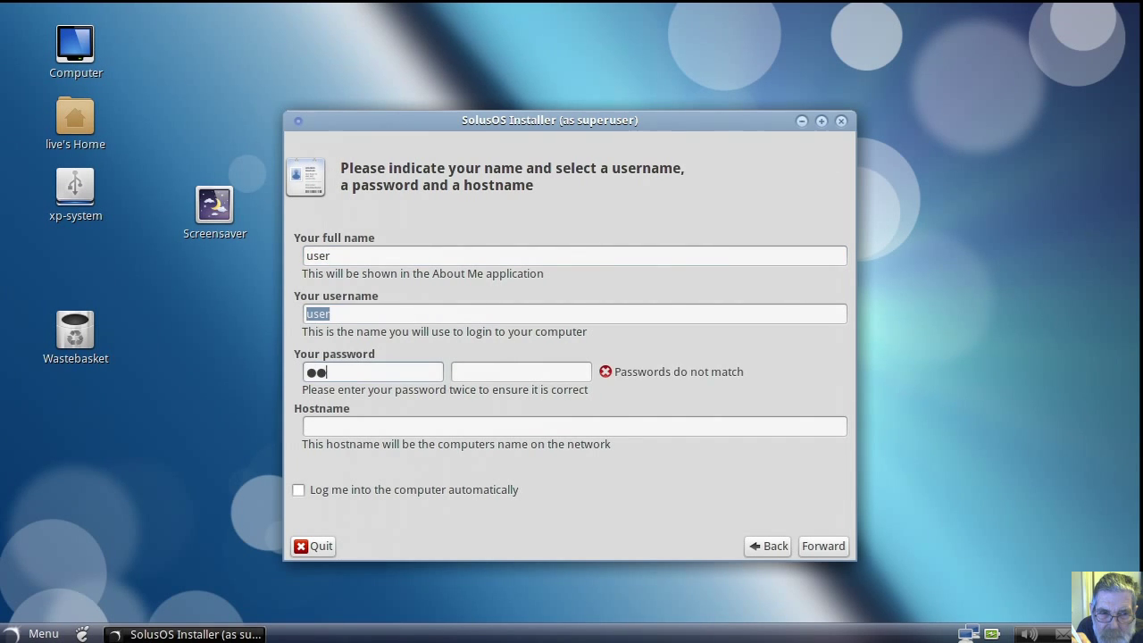
{"action": "type", "text": "4"}
{"action": "key", "text": "Tab"}
{"action": "type", "text": "1234"}
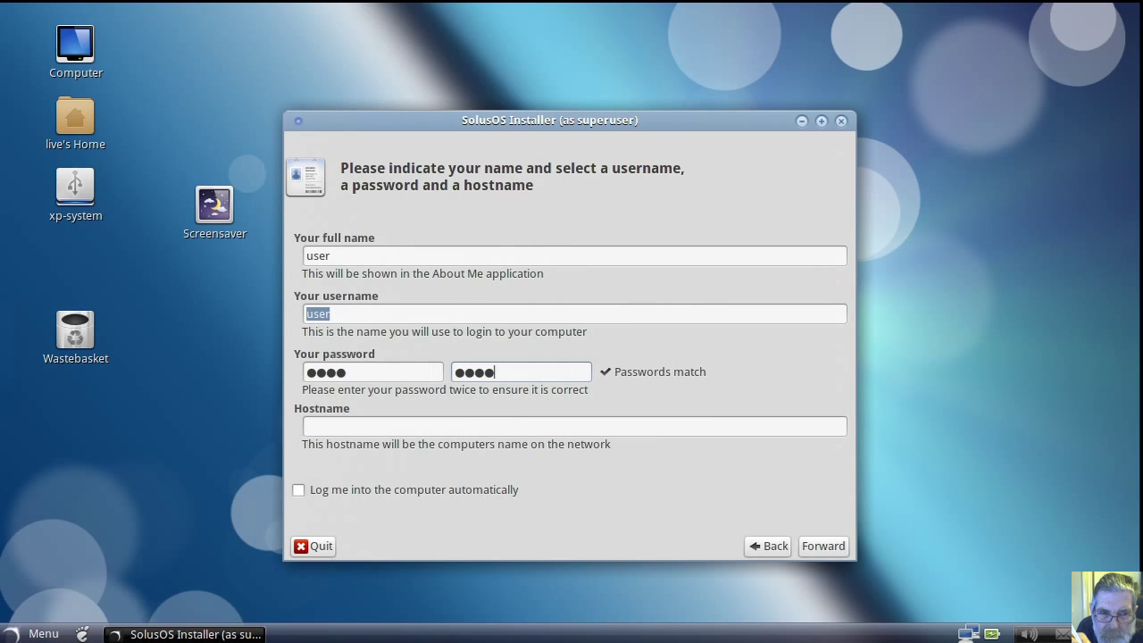
Step: Set the hostname to solus-gnome and enable automatic login
{"action": "left_click", "coordinate": [334, 423]}
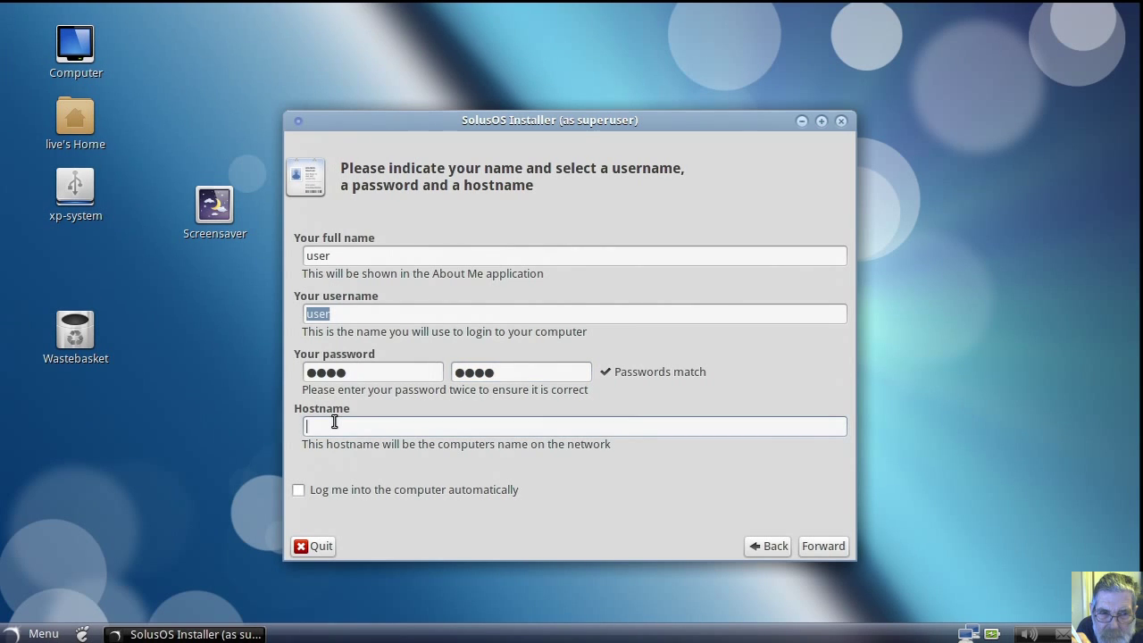
{"action": "type", "text": "solus-gnome"}
{"action": "left_click", "coordinate": [297, 488]}
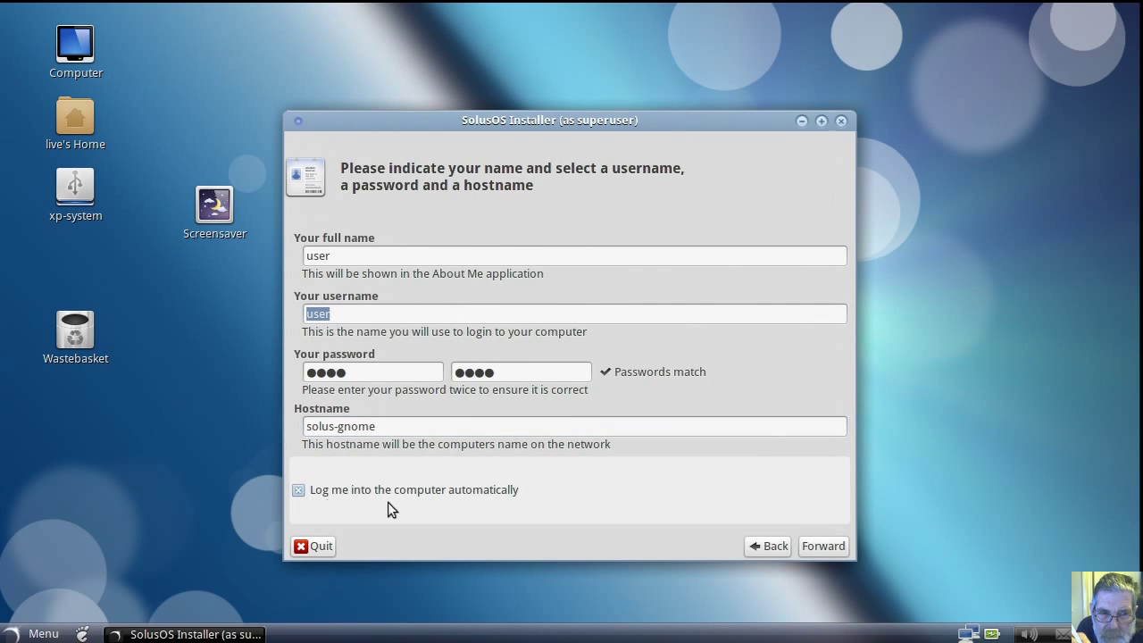
{"action": "left_click", "coordinate": [821, 547]}
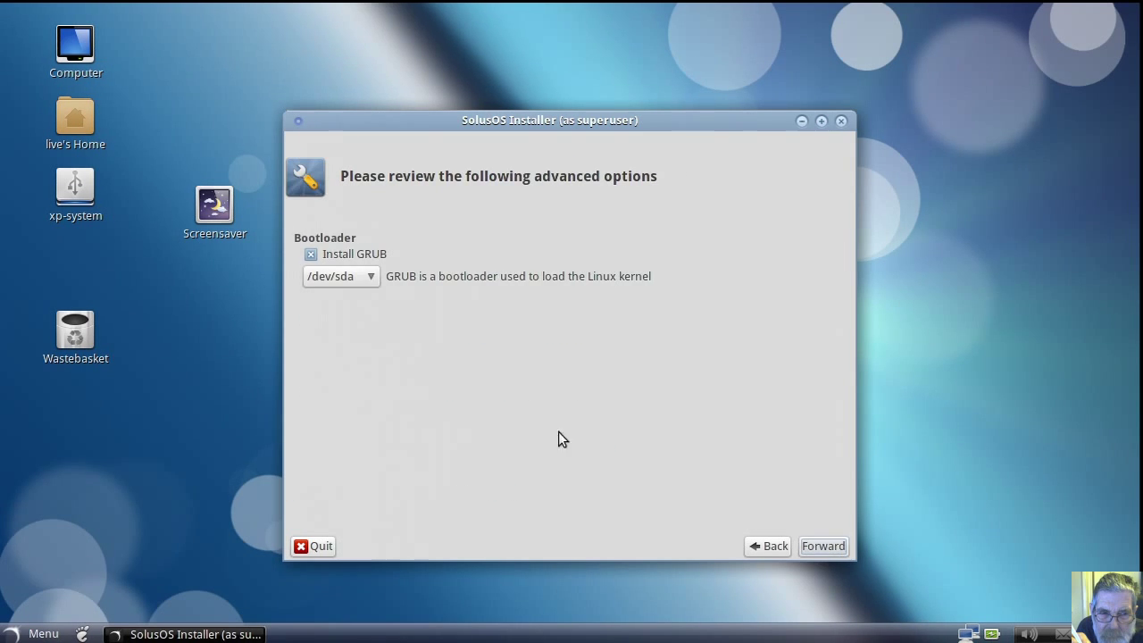
Step: Set the GRUB bootloader target to /dev/sdb
{"action": "left_click", "coordinate": [373, 277]}
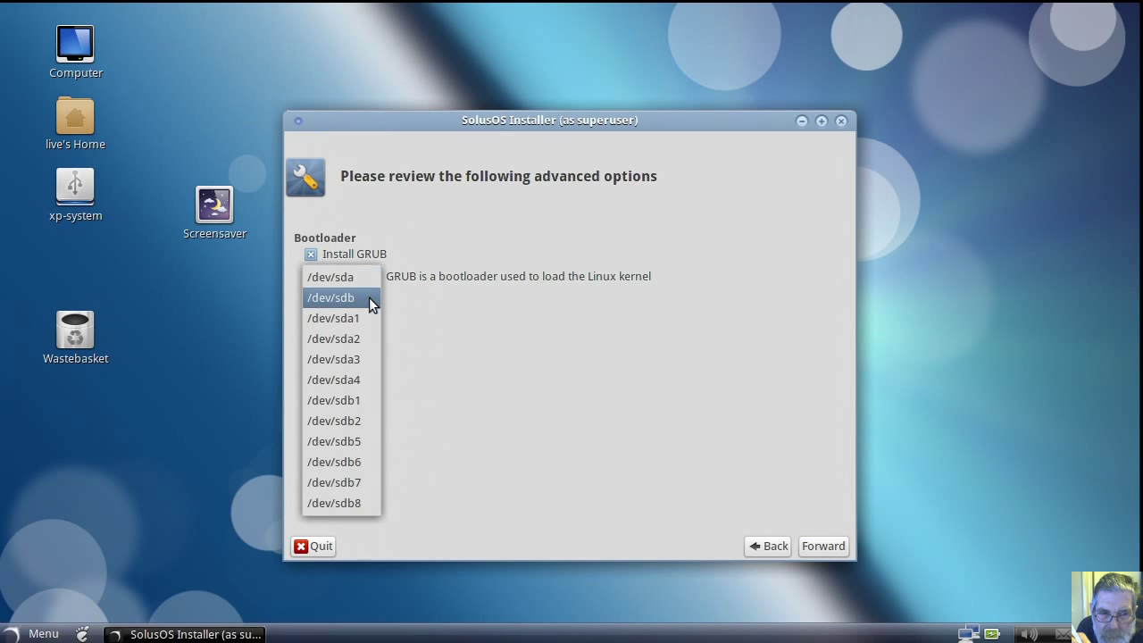
{"action": "left_click", "coordinate": [368, 298]}
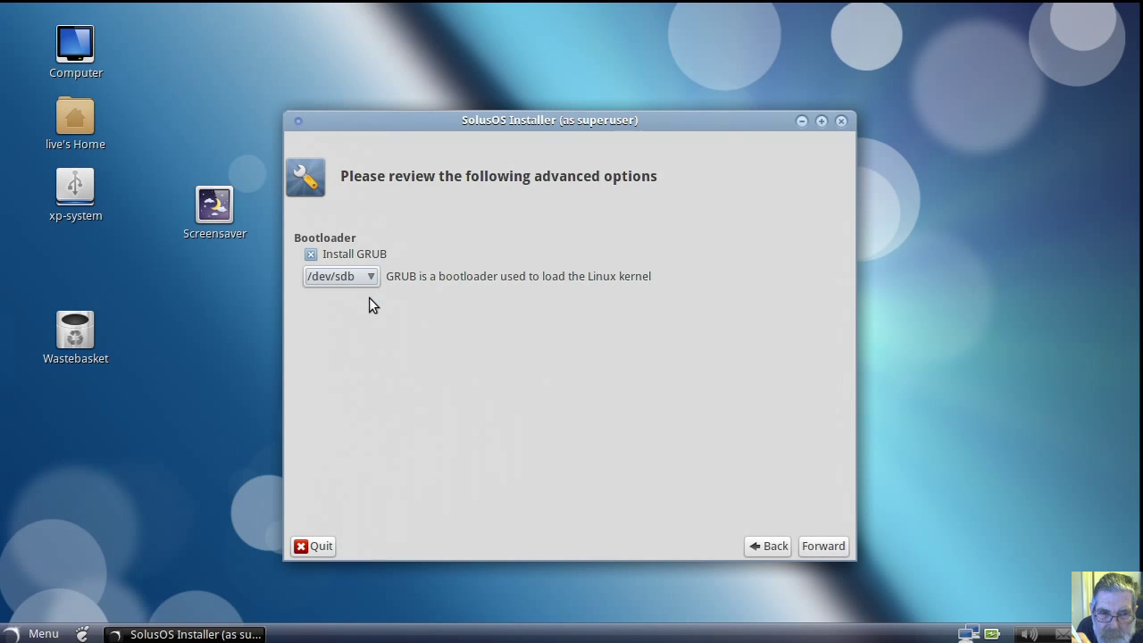
{"action": "left_click", "coordinate": [824, 546]}
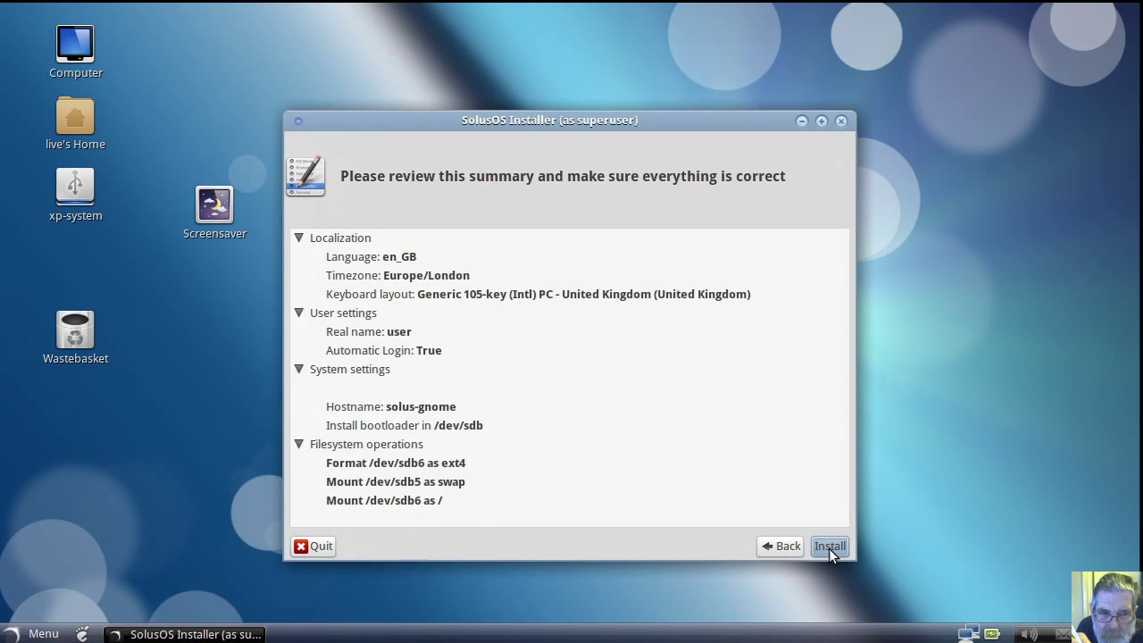
Step: Run the installation and acknowledge the Installation finished dialog
{"action": "left_click", "coordinate": [829, 546]}
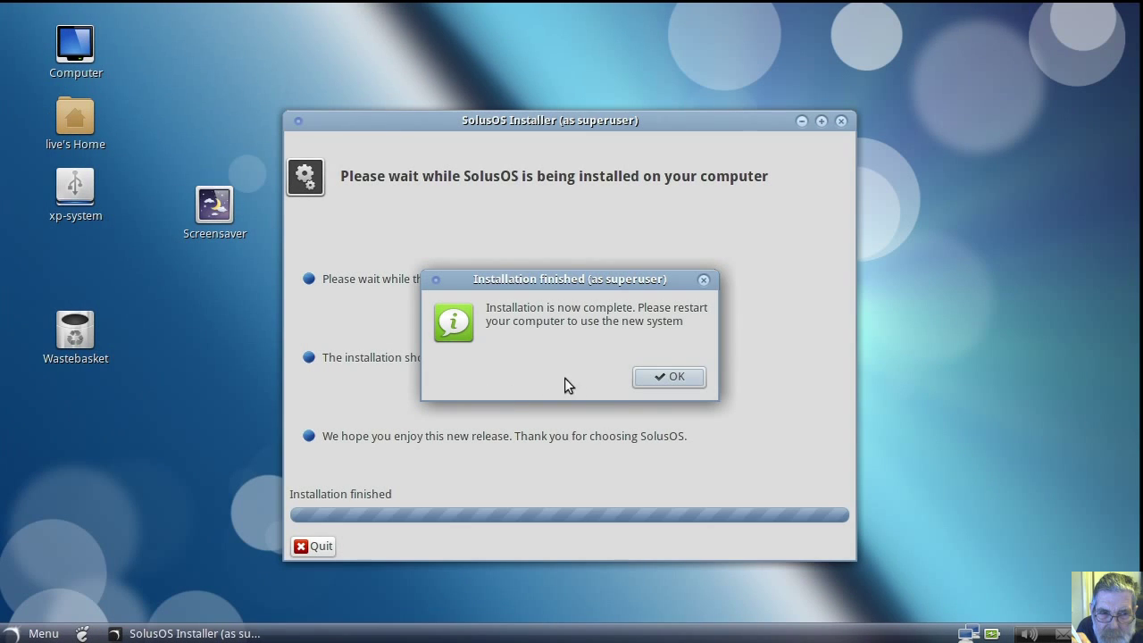
{"action": "left_click", "coordinate": [664, 377]}
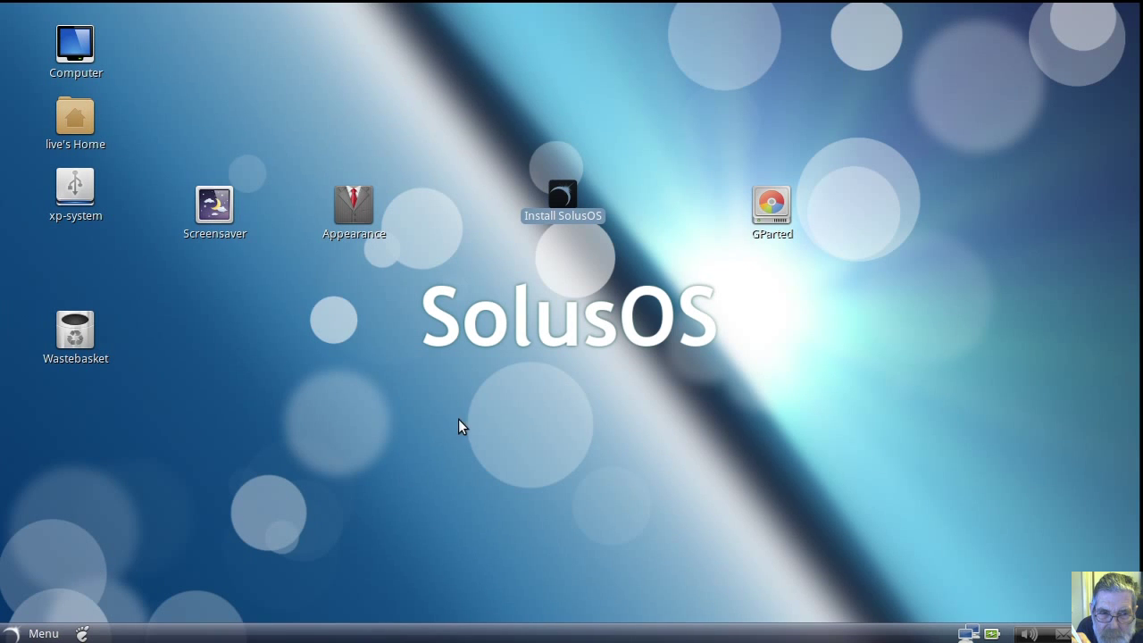
{"action": "left_click", "coordinate": [772, 207]}
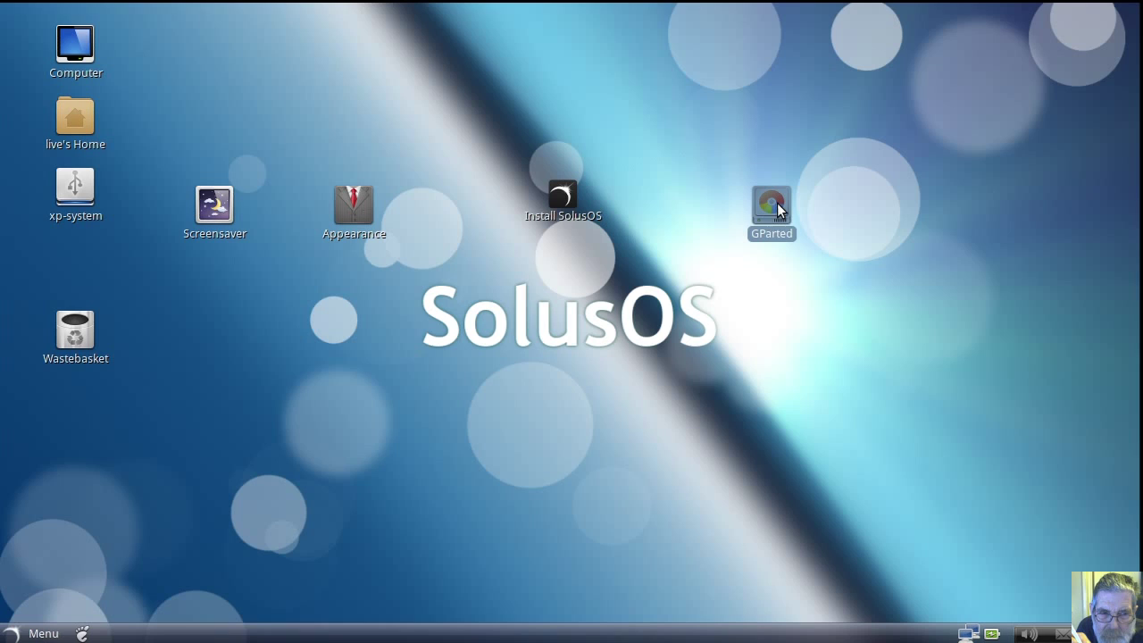
Step: Launch GParted and show the partitions on /dev/sdb
{"action": "double_click", "coordinate": [777, 208]}
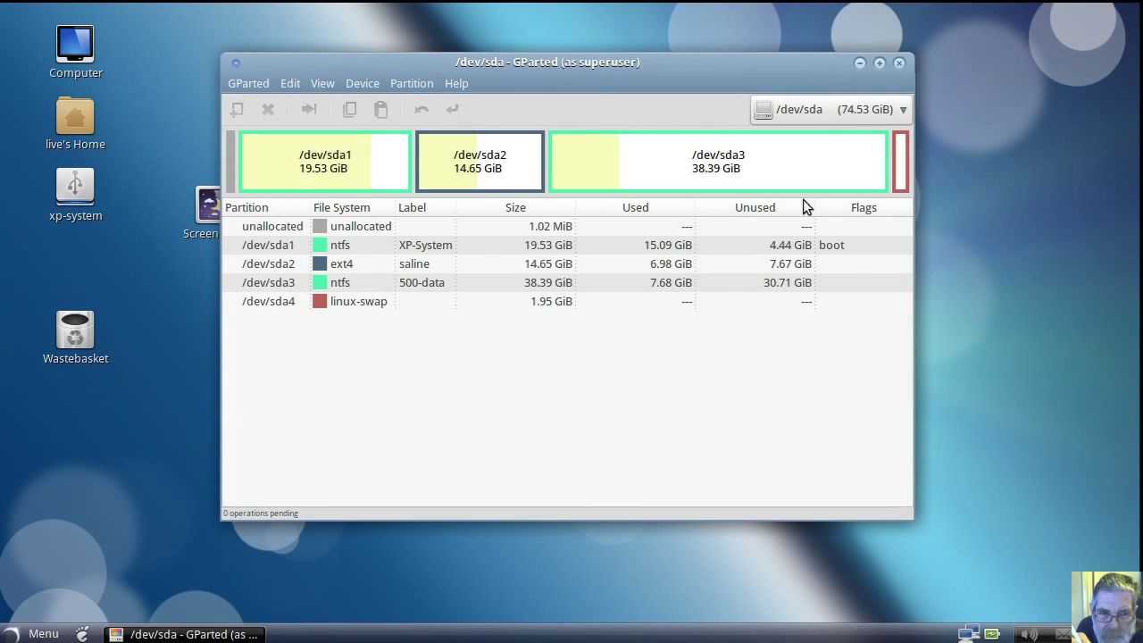
{"action": "left_click", "coordinate": [904, 111]}
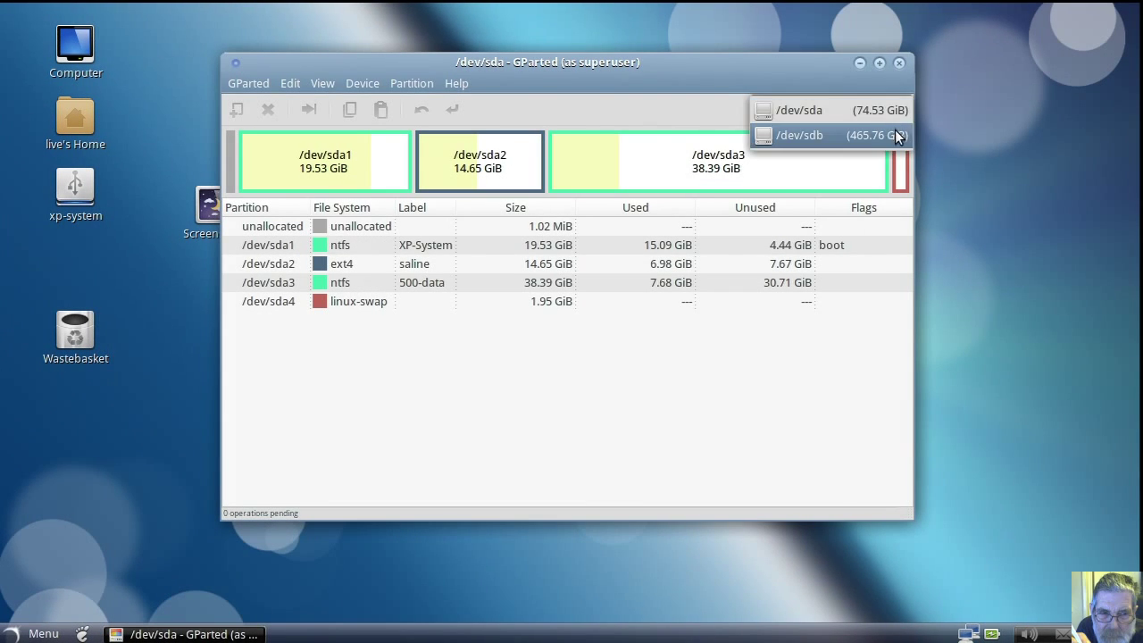
{"action": "left_click", "coordinate": [904, 135]}
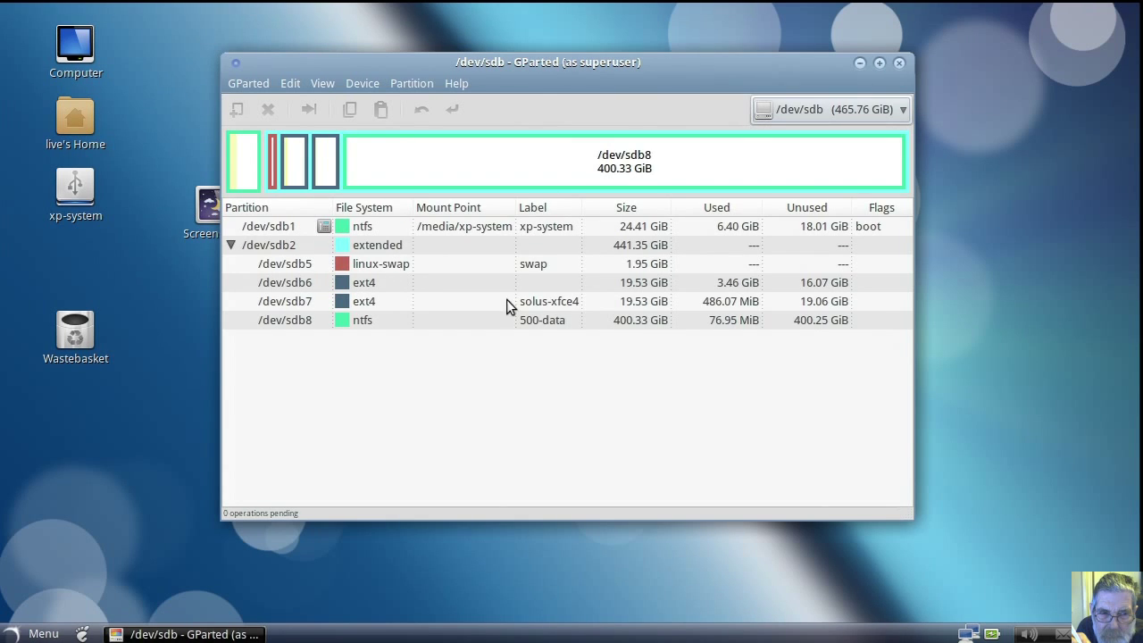
Step: Queue the label 'solus-gnome' on /dev/sdb6 and request applying the pending operation
{"action": "left_click", "coordinate": [522, 282]}
{"action": "right_click", "coordinate": [524, 282]}
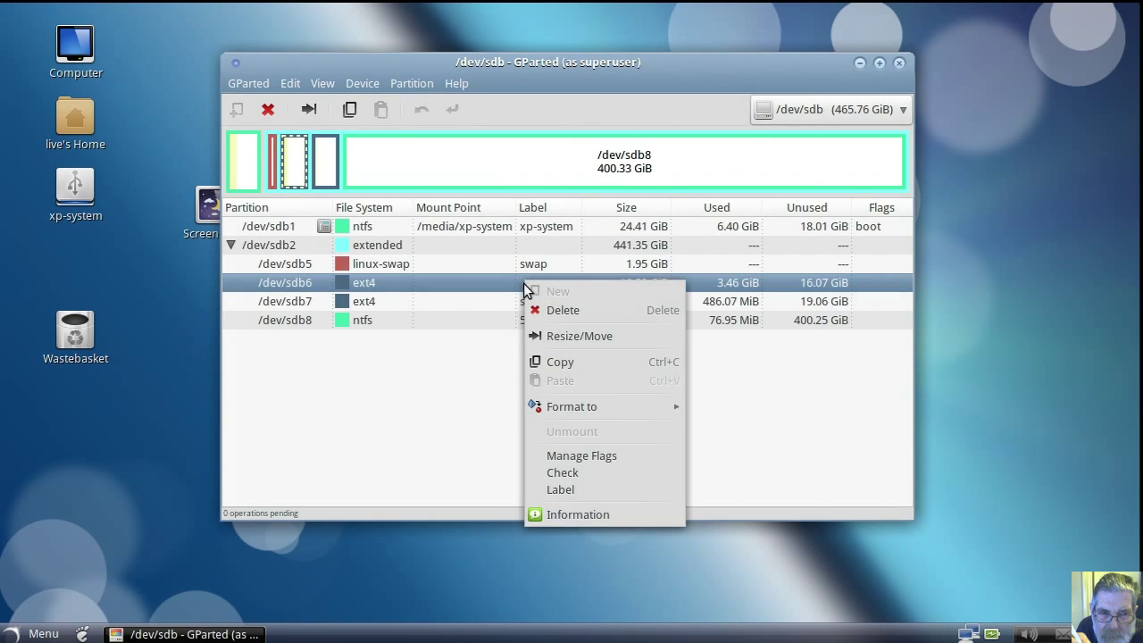
{"action": "left_click", "coordinate": [561, 489]}
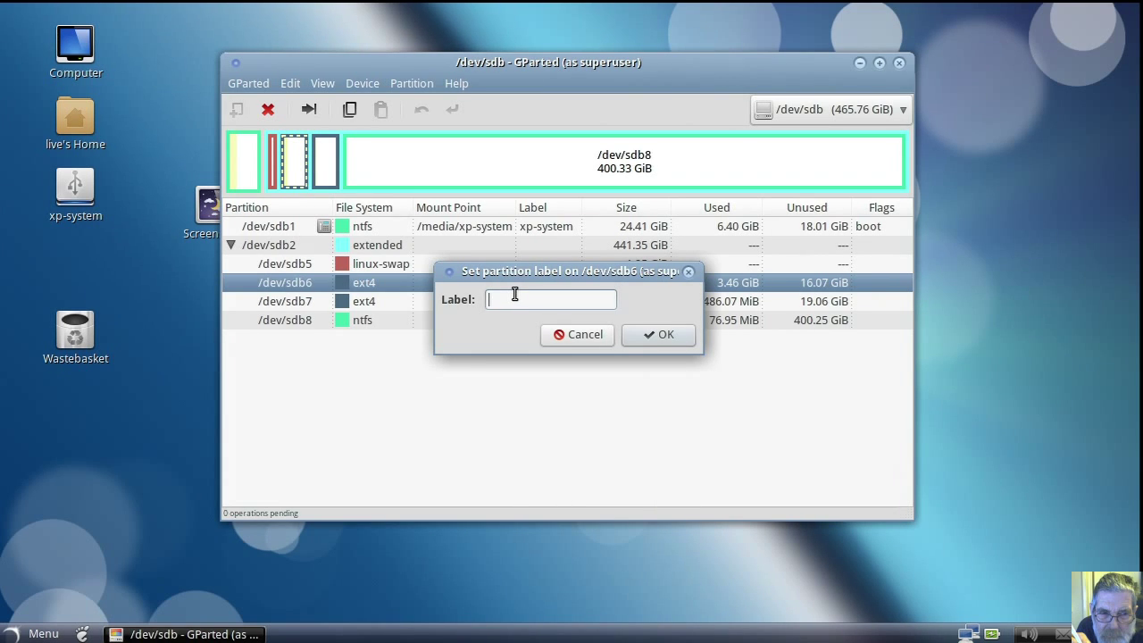
{"action": "type", "text": "solus-gnome"}
{"action": "left_click", "coordinate": [659, 336]}
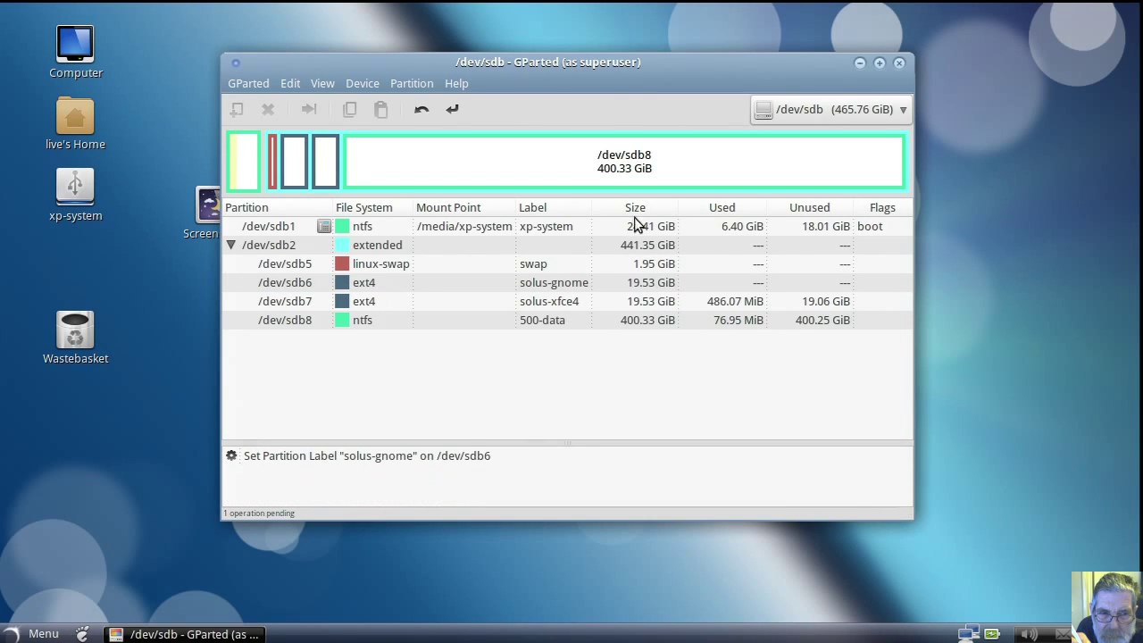
{"action": "left_click", "coordinate": [452, 110]}
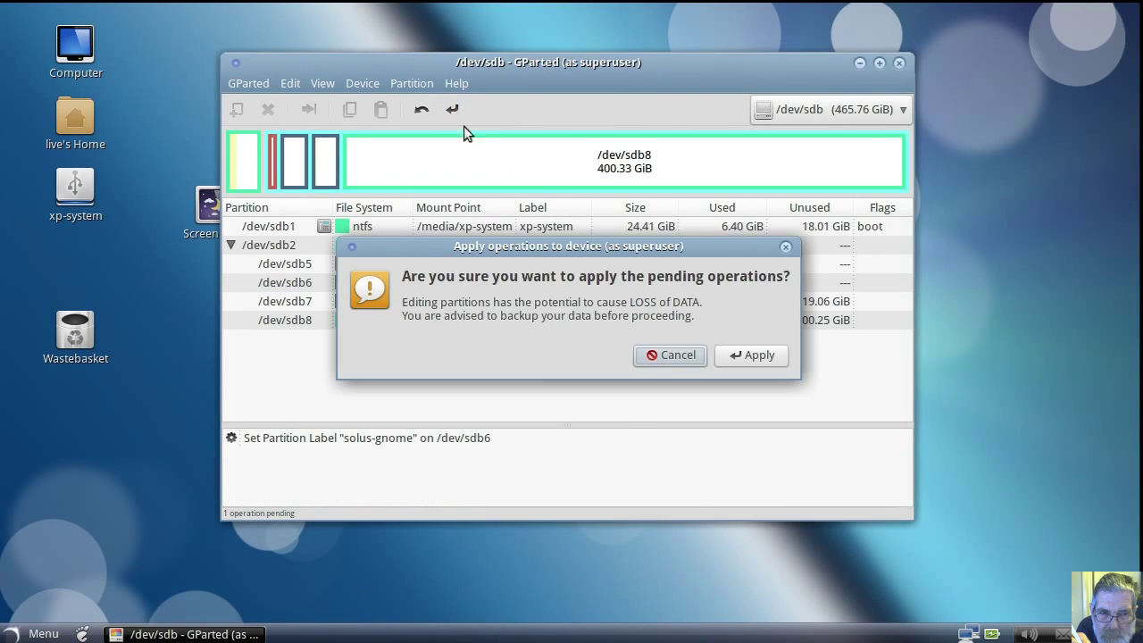
Step: Confirm writing the solus-gnome label to /dev/sdb6, dismiss the progress, and exit GParted
{"action": "left_click", "coordinate": [752, 356]}
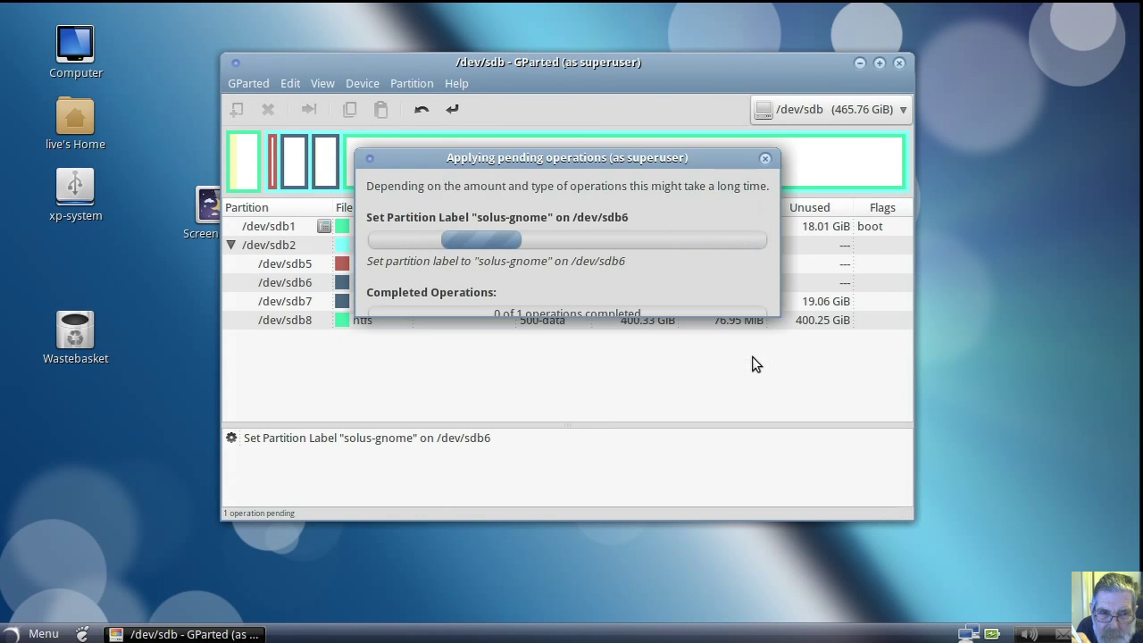
{"action": "left_click", "coordinate": [742, 296]}
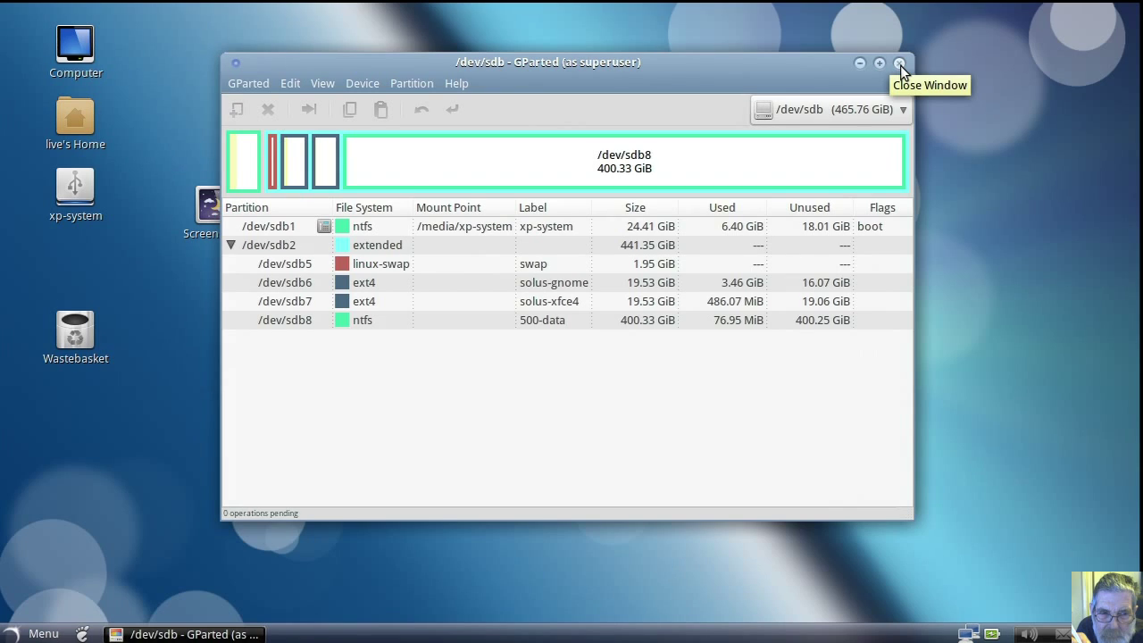
{"action": "left_click", "coordinate": [899, 64]}
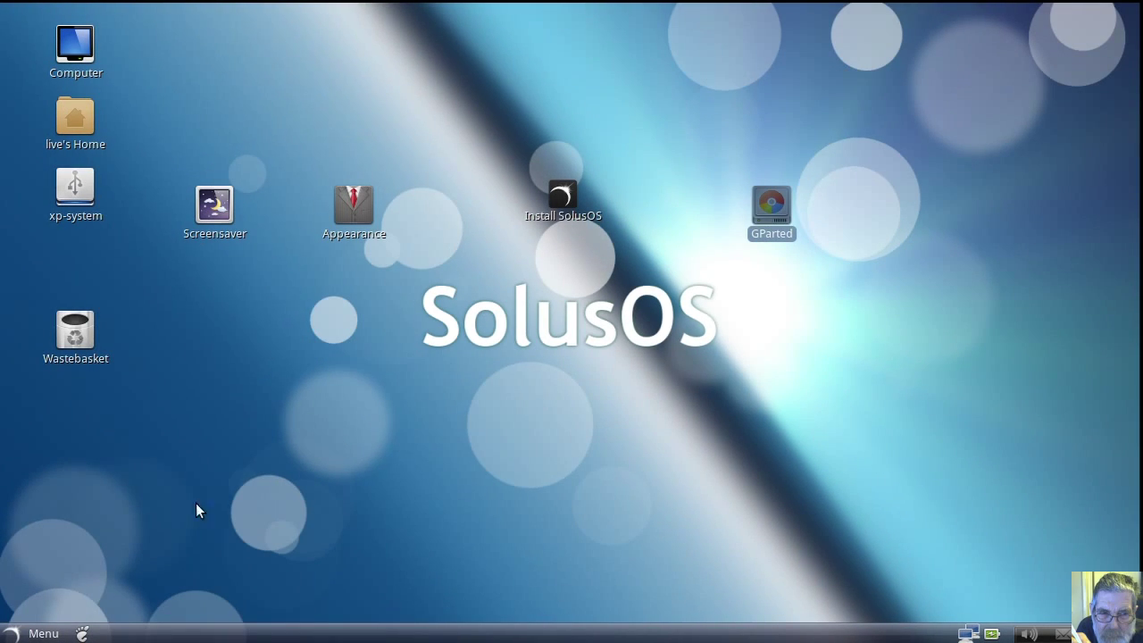
Step: Restart the SolusOS live session from the Shut Down dialog to reach GRUB
{"action": "left_click", "coordinate": [81, 634]}
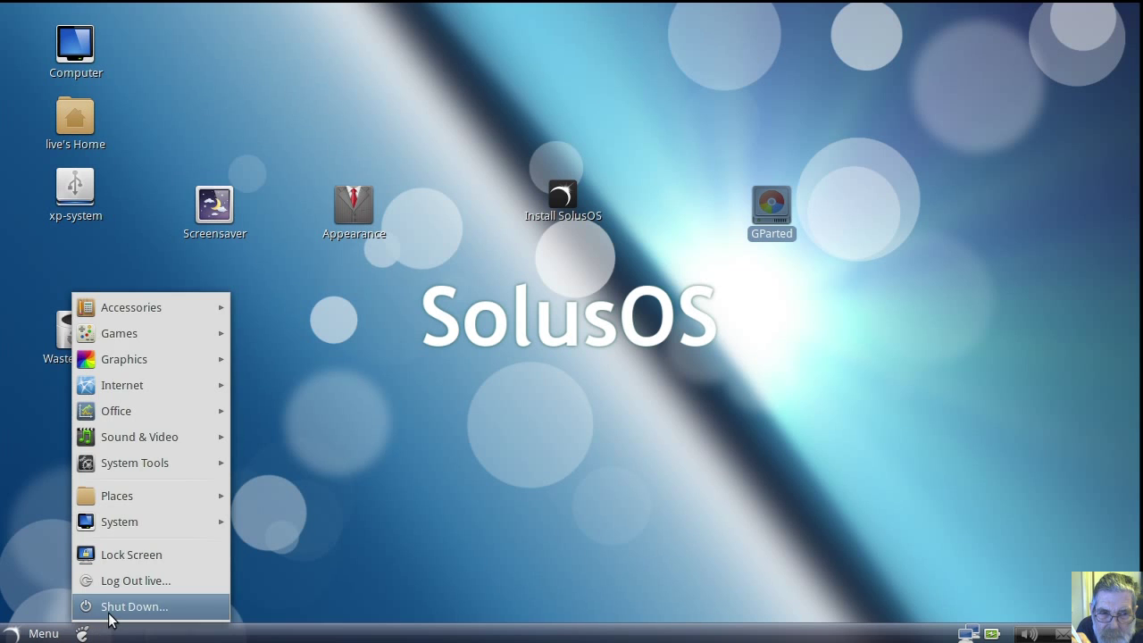
{"action": "left_click", "coordinate": [109, 614]}
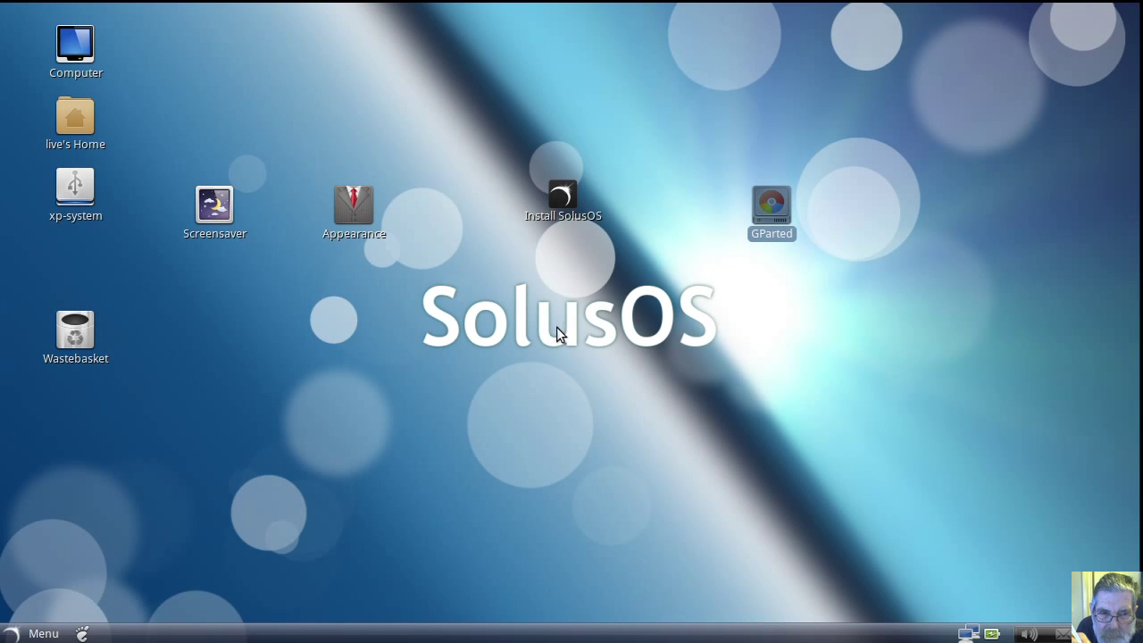
{"action": "left_click", "coordinate": [554, 380]}
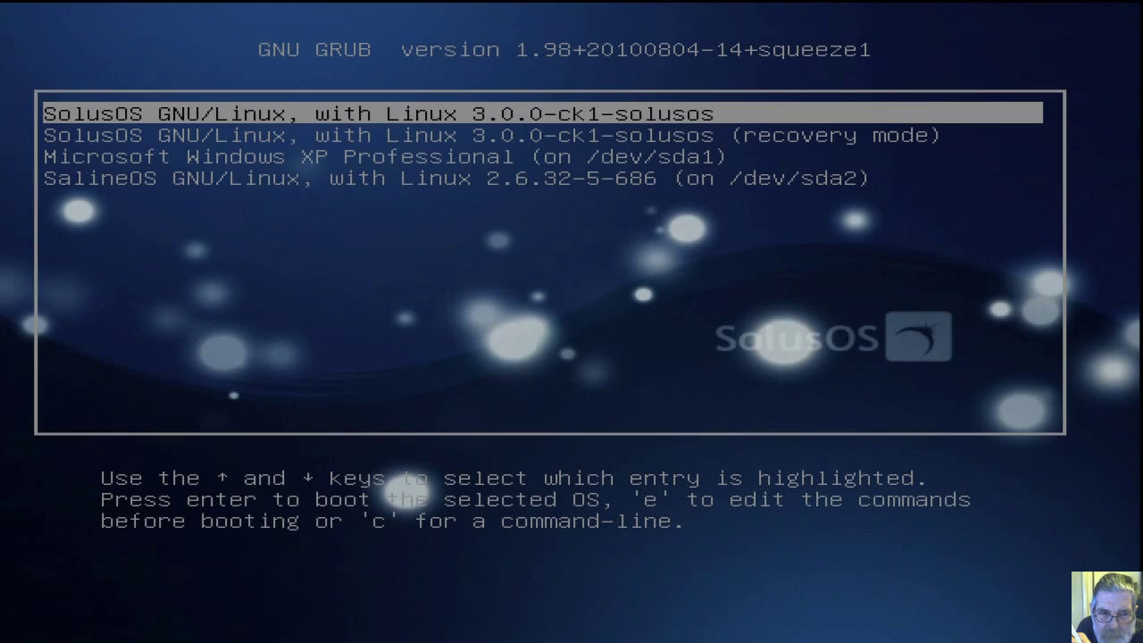
Step: Boot the first SolusOS GNU/Linux entry with the 3.0.0-ck1-solusos kernel
{"action": "key", "text": "Return"}
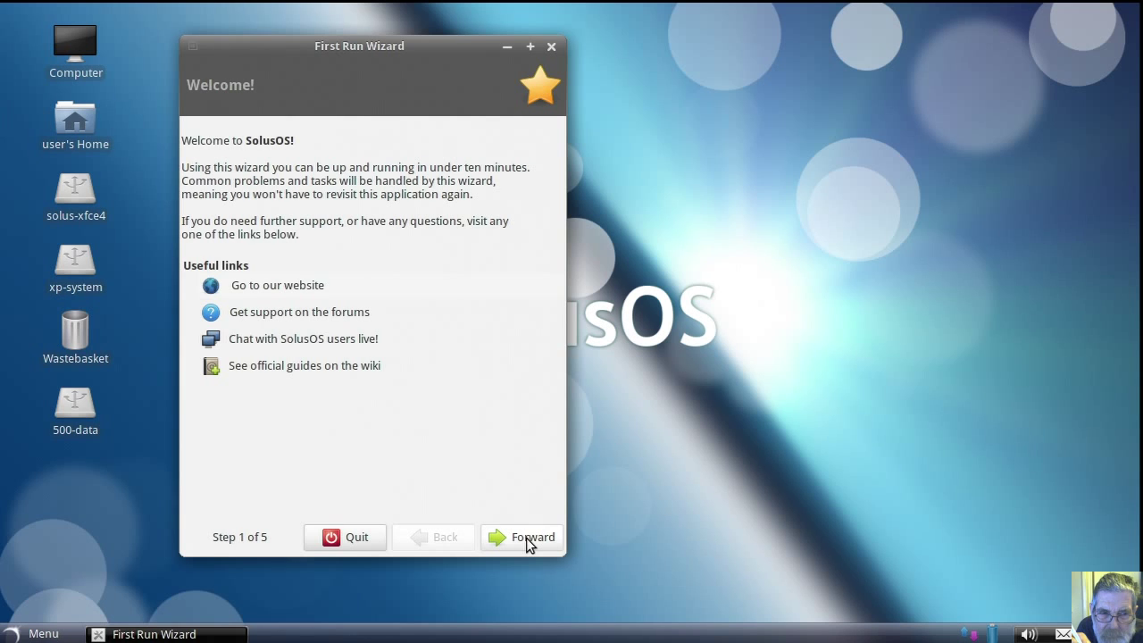
Step: Advance to the graphics step and install the ATi/AMD driver, authenticating with the account password
{"action": "left_click", "coordinate": [530, 540]}
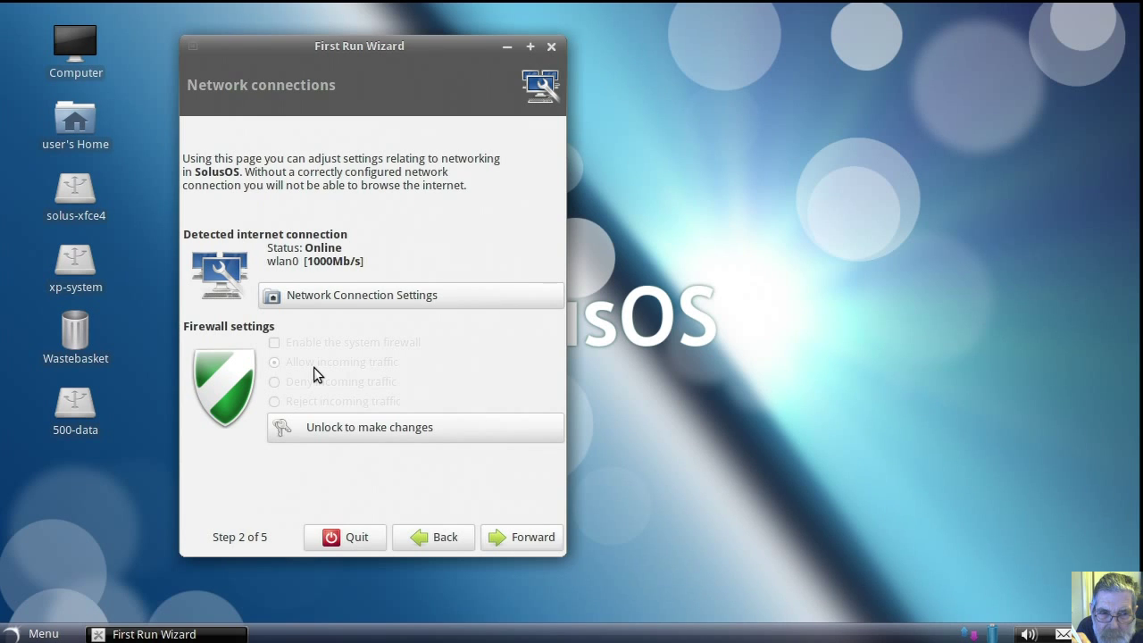
{"action": "left_click", "coordinate": [504, 536]}
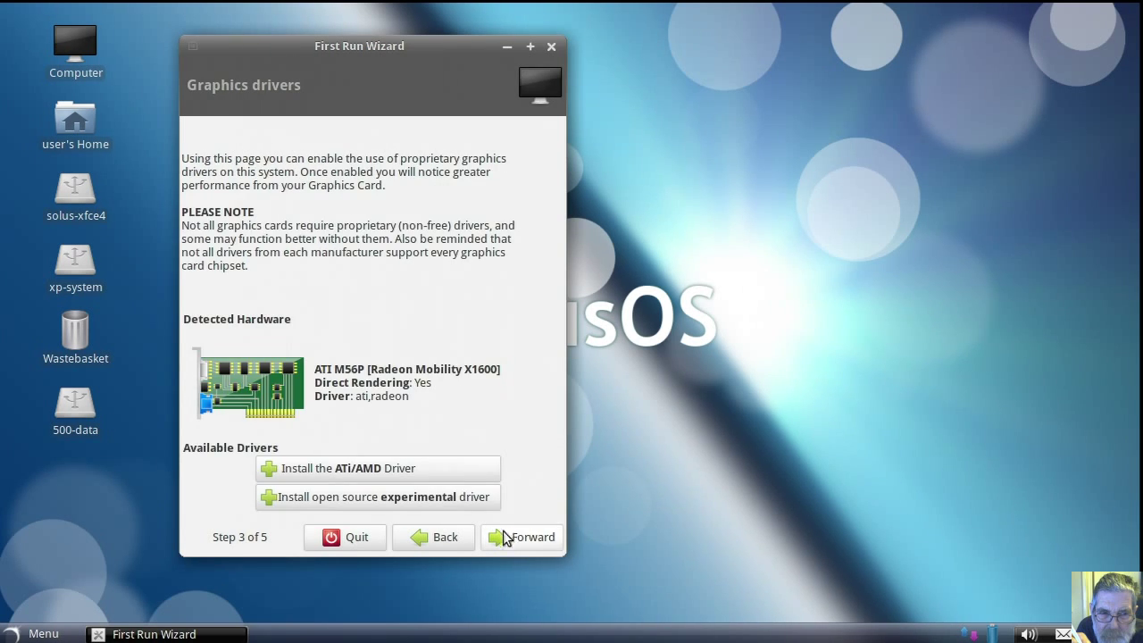
{"action": "left_click", "coordinate": [372, 476]}
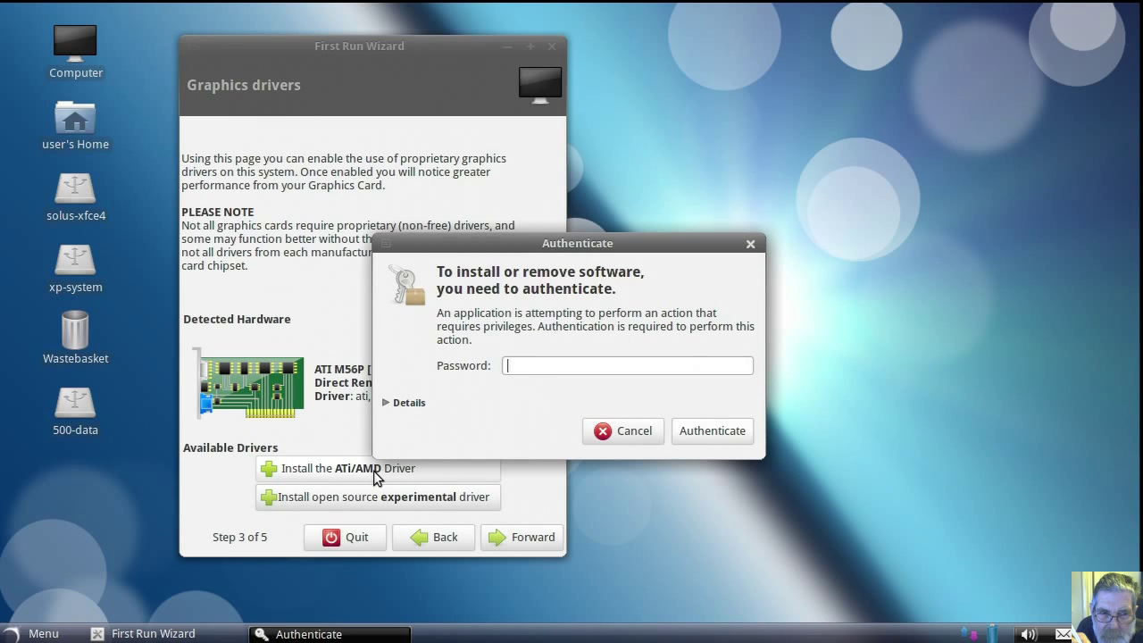
{"action": "type", "text": "••••"}
{"action": "key", "text": "Return"}
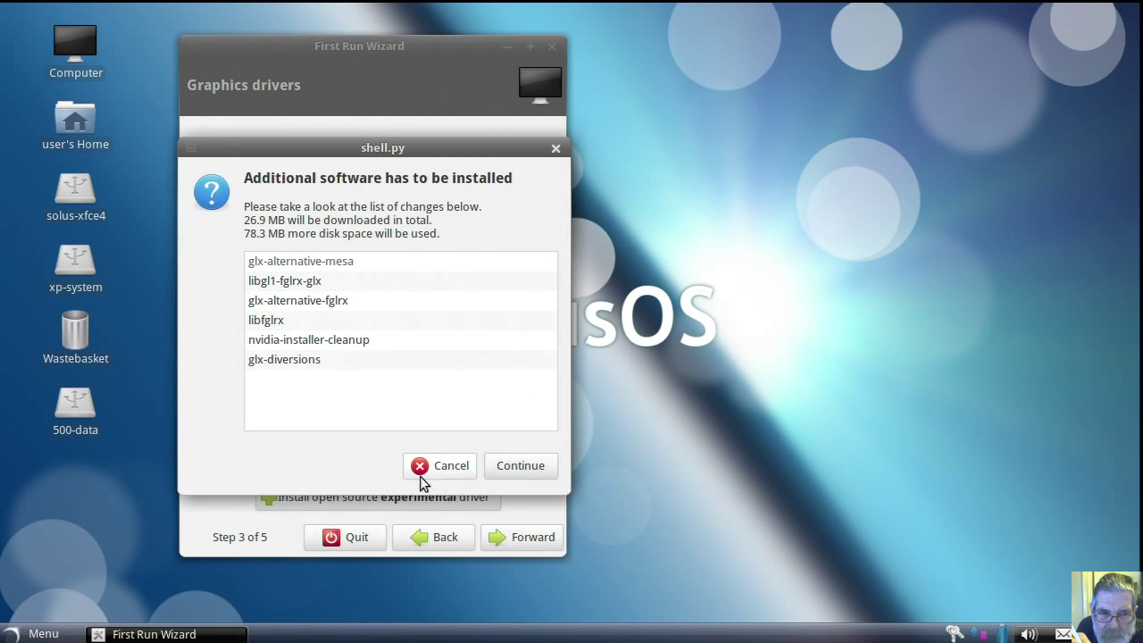
{"action": "left_click", "coordinate": [520, 465]}
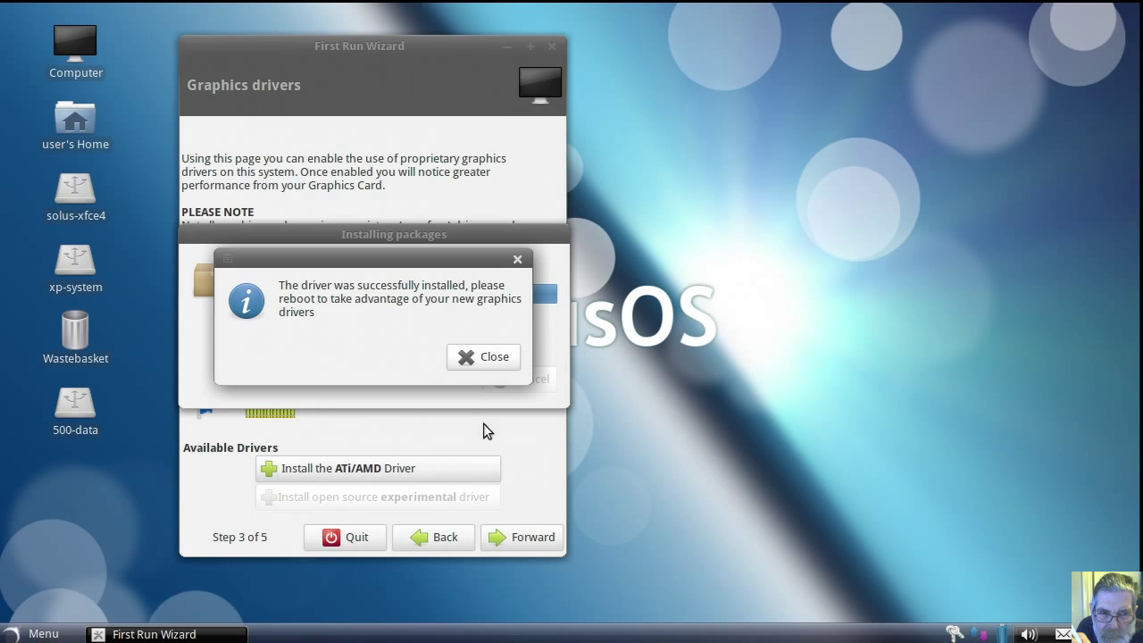
{"action": "left_click", "coordinate": [487, 366]}
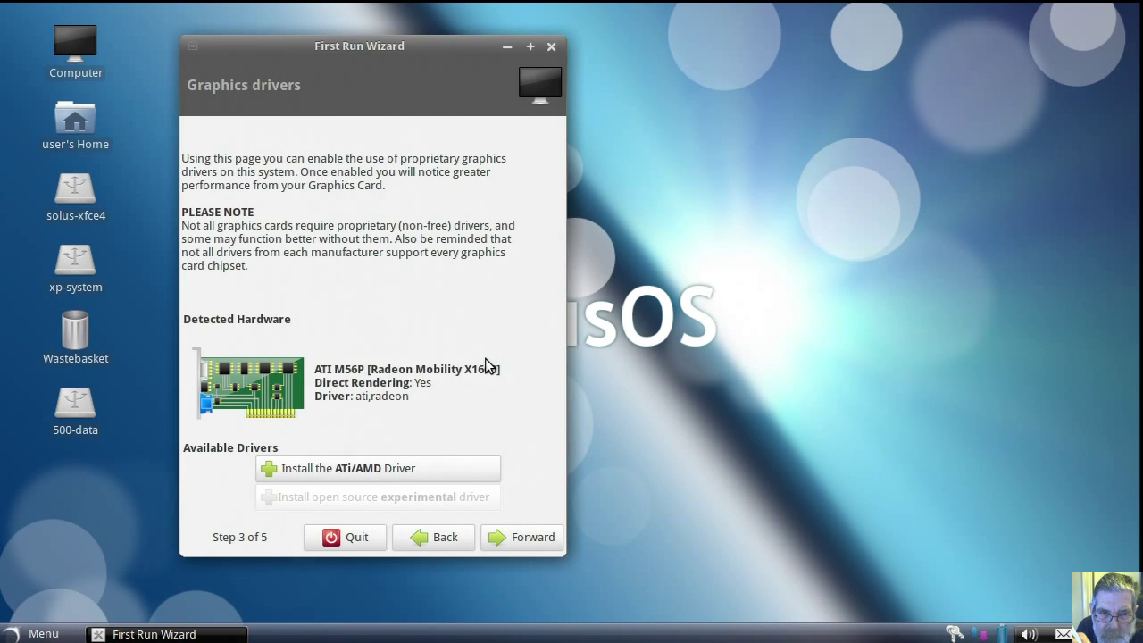
Step: Go through software updates to the Finished step and quit the First Run Wizard
{"action": "left_click", "coordinate": [524, 542]}
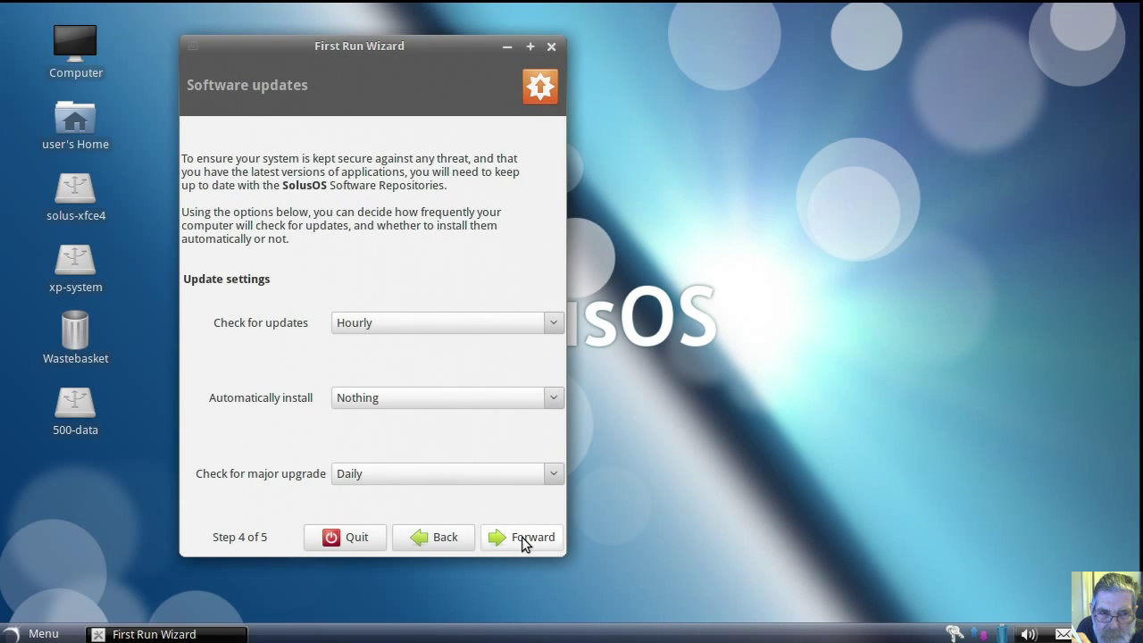
{"action": "left_click", "coordinate": [525, 541]}
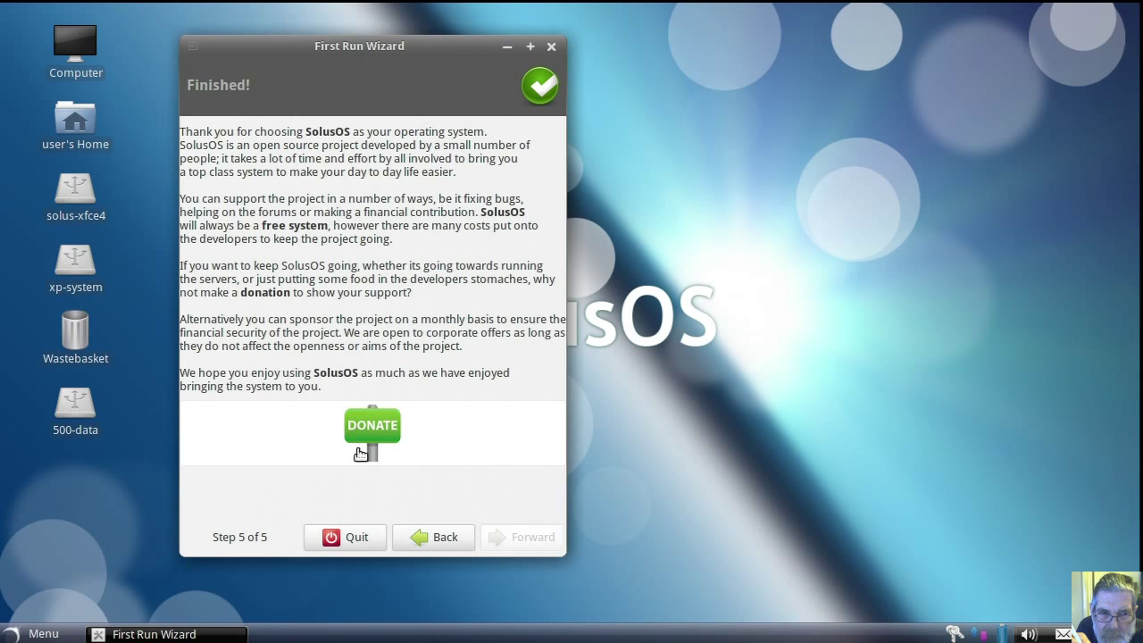
{"action": "left_click", "coordinate": [350, 540]}
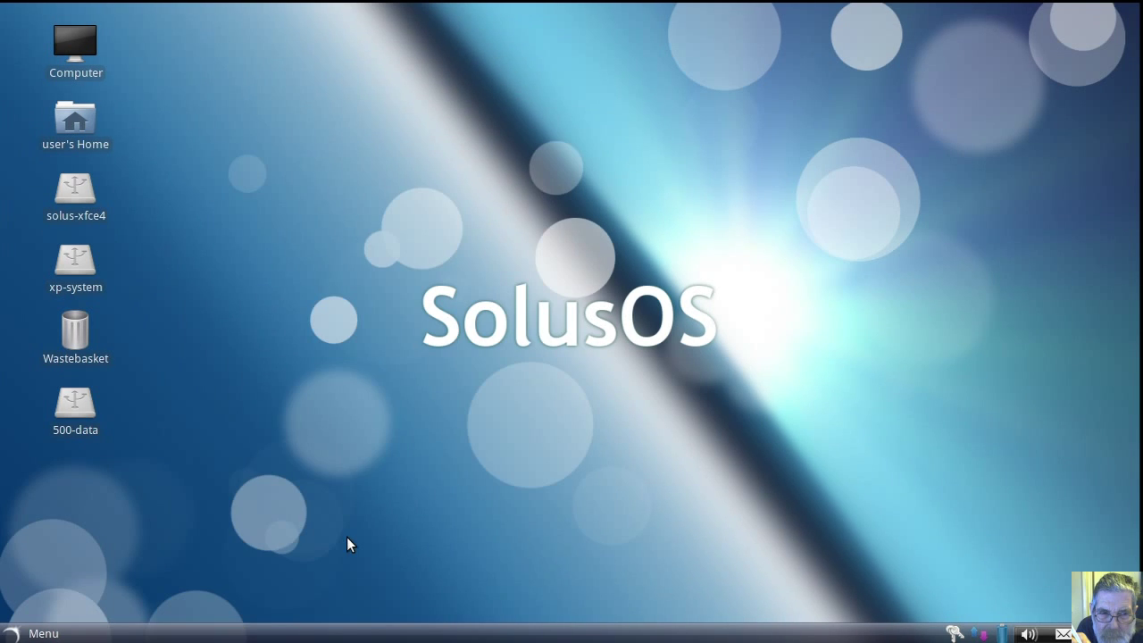